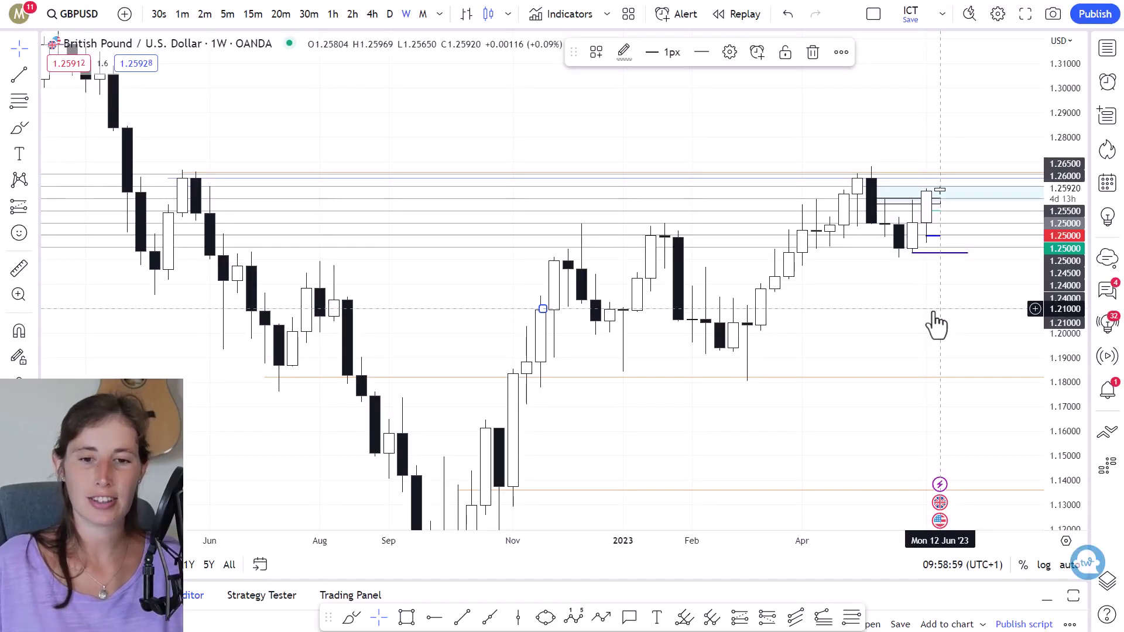
Examine the weekly GBPUSD price action, focusing on the May and June 2023 candles around the shaded zone between 1.25500 and 1.26000
left_click(965, 125)
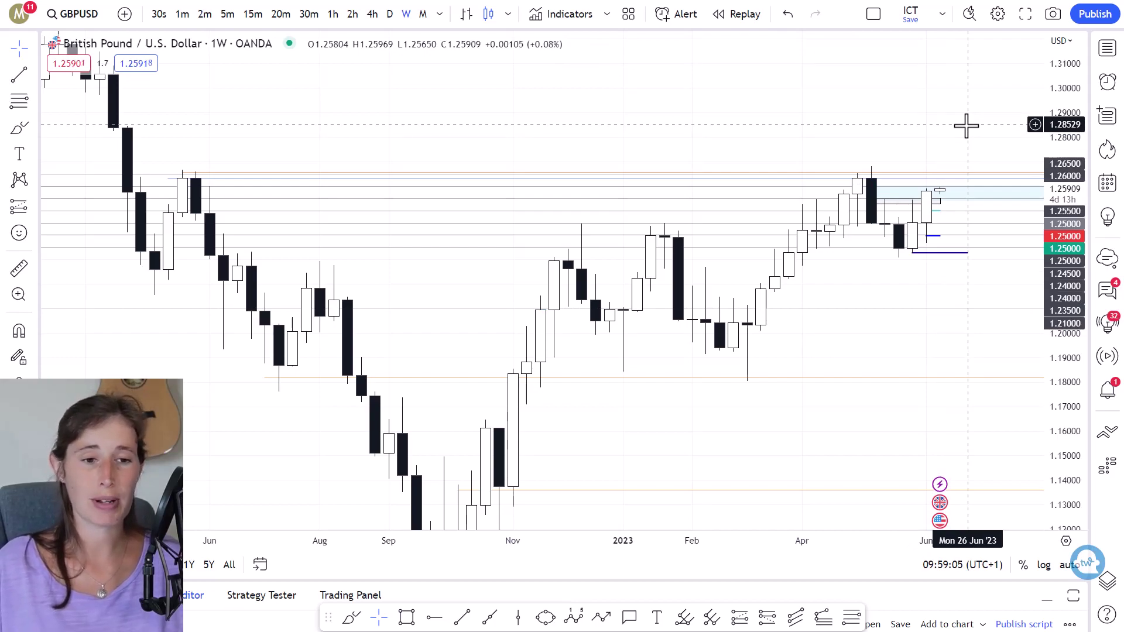
scroll(888, 326, "down", 1)
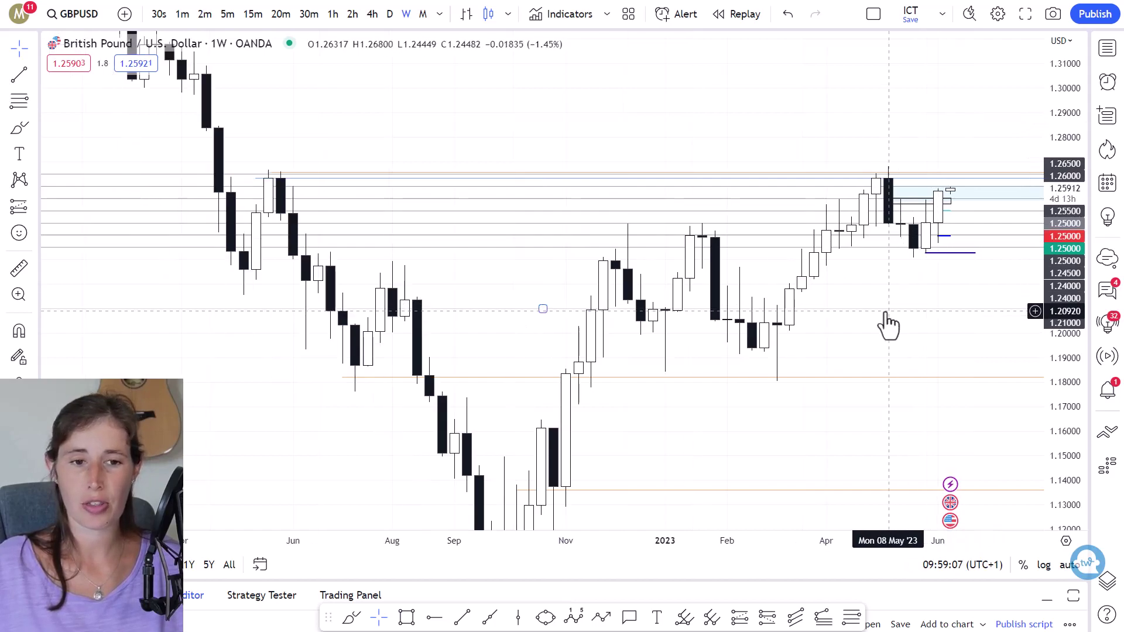
scroll(1036, 345, "up", 1)
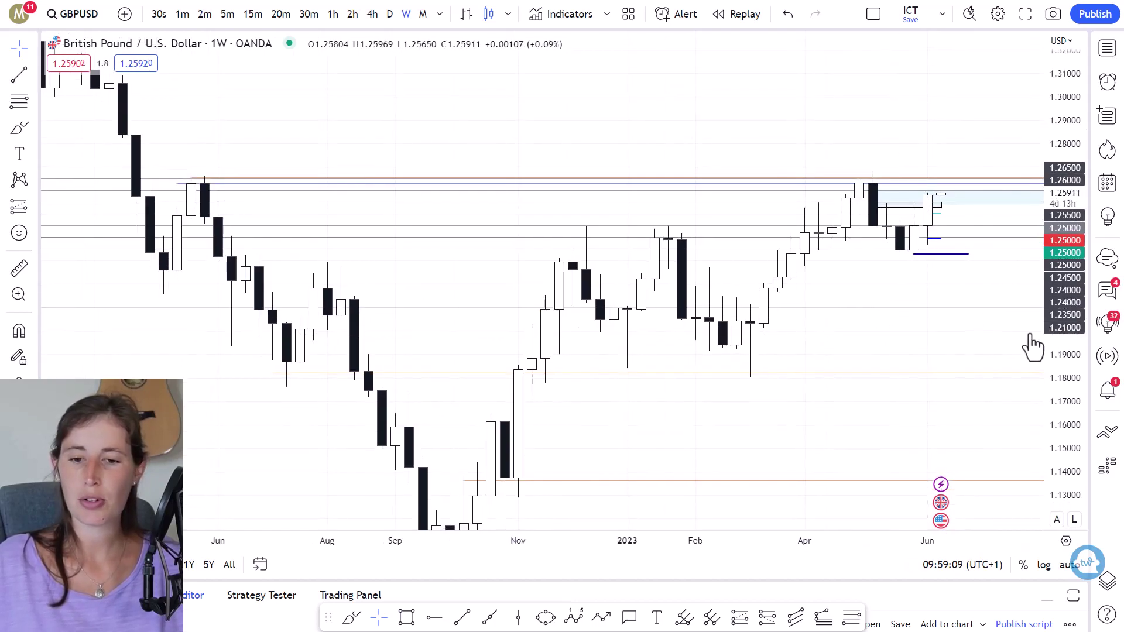
left_click_drag(986, 326, 1010, 329)
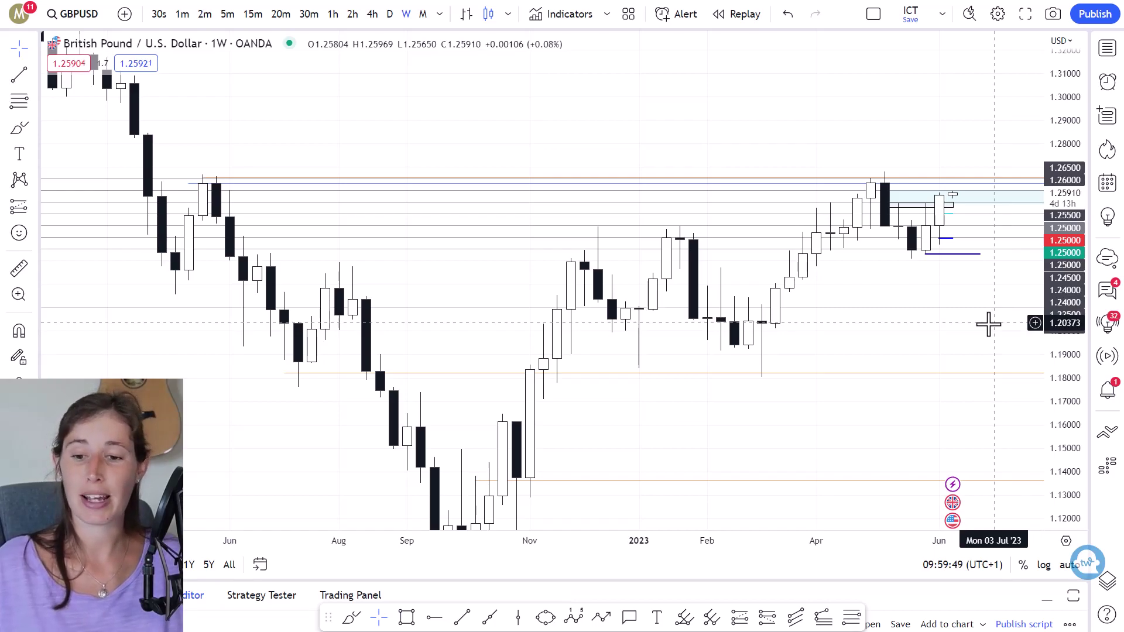
scroll(1056, 351, "up", 1)
left_click_drag(978, 351, 984, 356)
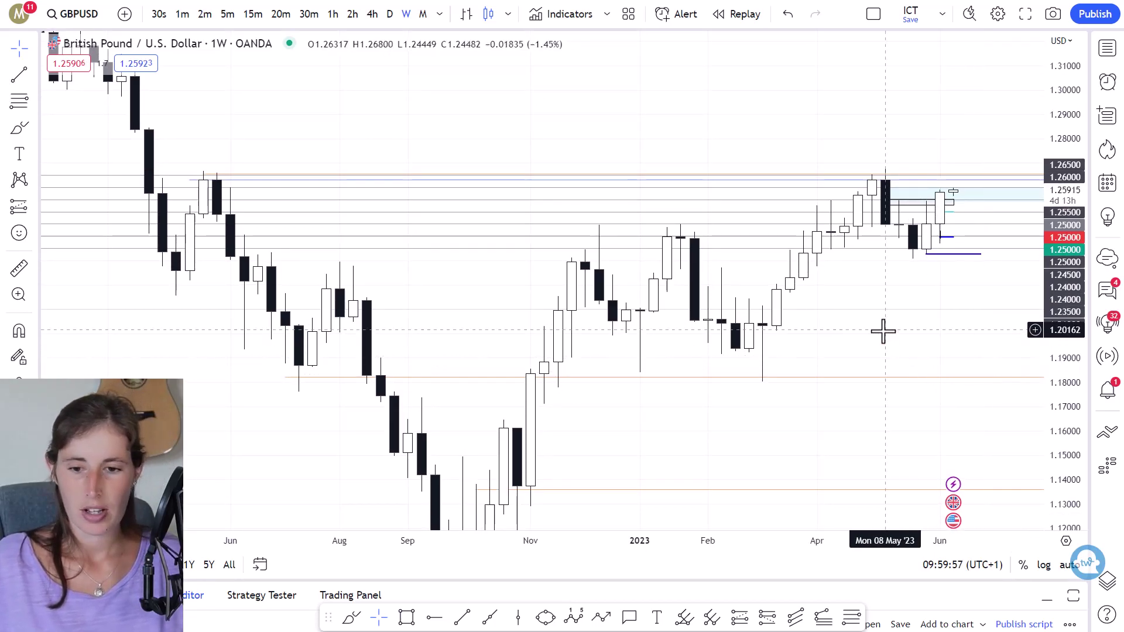
left_click_drag(883, 328, 890, 336)
scroll(1065, 351, "up", 3)
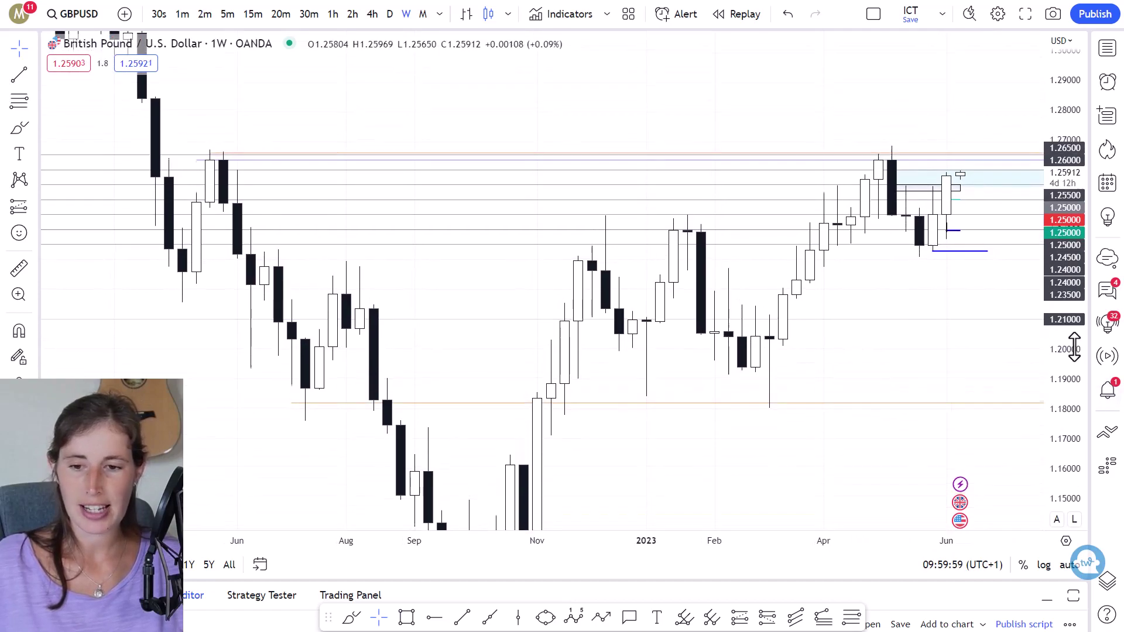
left_click_drag(977, 293, 985, 314)
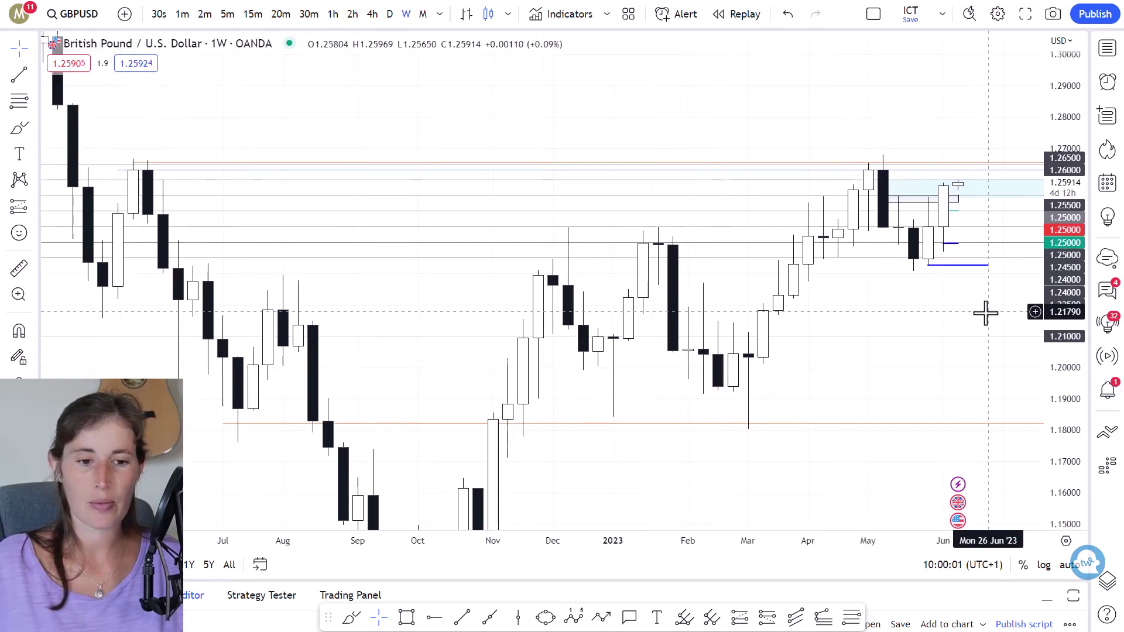
scroll(985, 313, "down", 1)
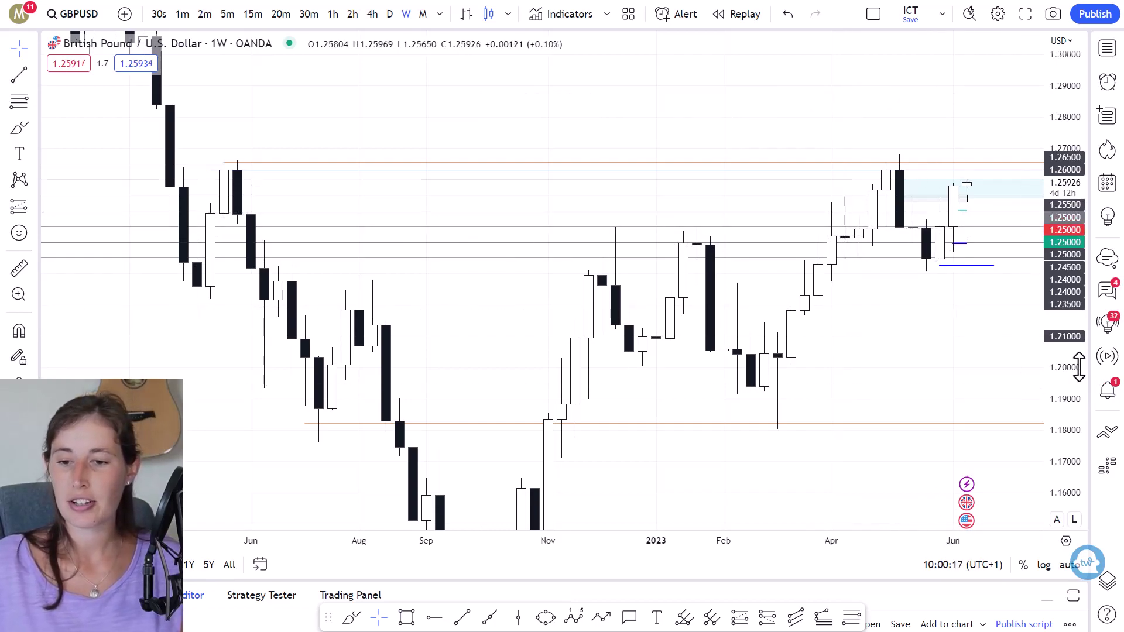
left_click_drag(1079, 363, 996, 356)
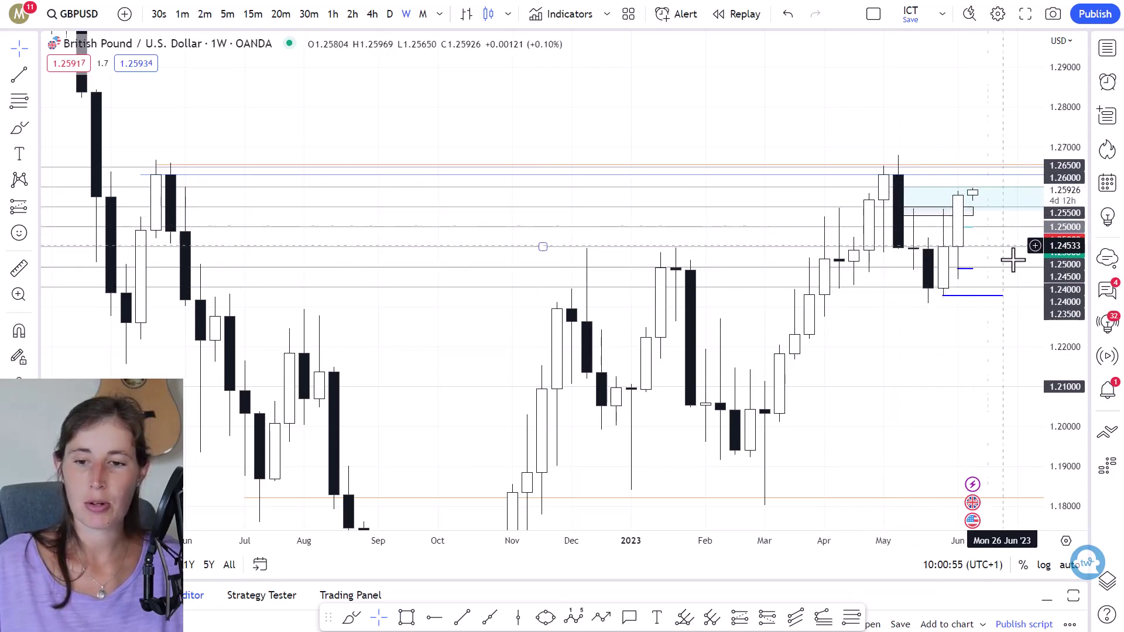
left_click_drag(1066, 234, 1069, 193)
scroll(989, 299, "up", 3)
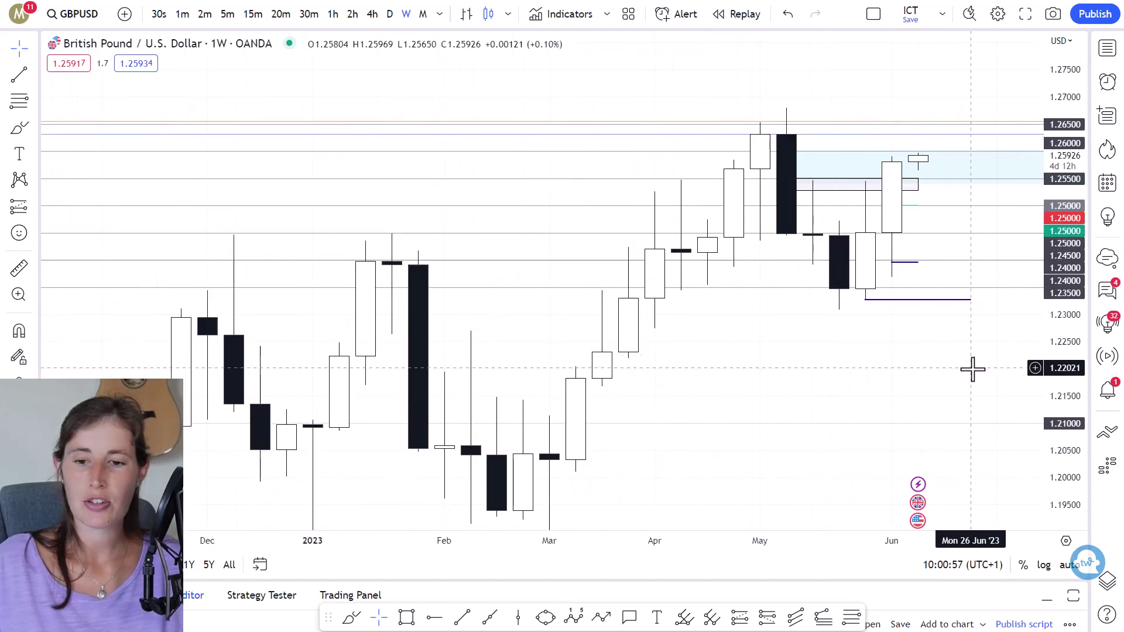
left_click_drag(970, 369, 913, 431)
scroll(917, 432, "up", 2)
left_click_drag(1062, 421, 1061, 381)
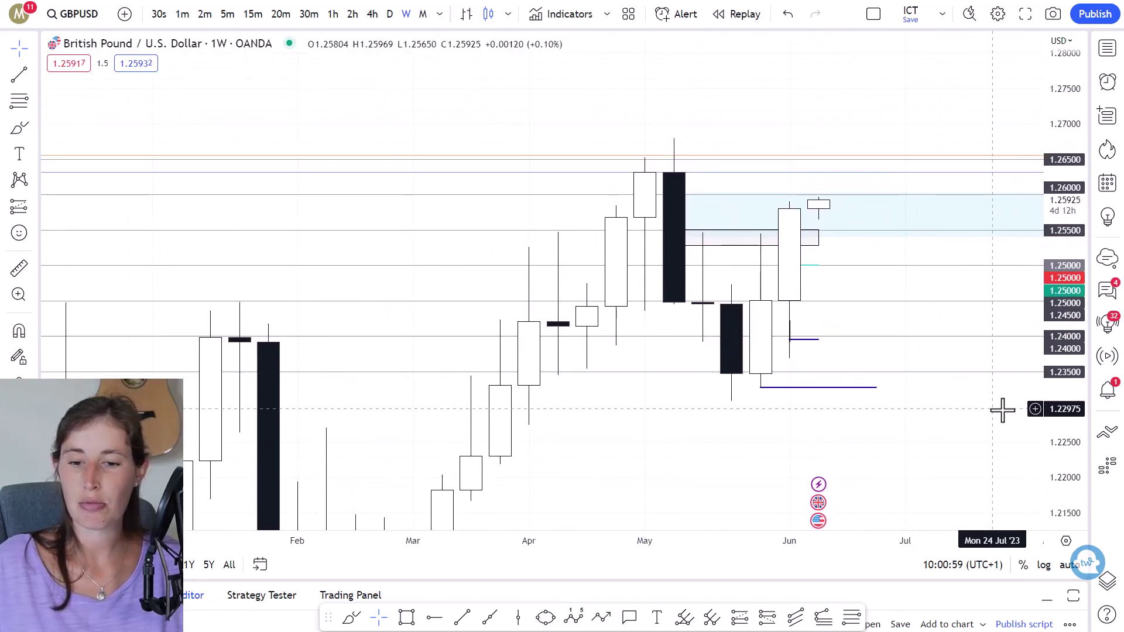
mouse_move(1001, 409)
left_mouse_down()
mouse_move(998, 376)
mouse_move(1040, 419)
mouse_move(907, 423)
left_mouse_up()
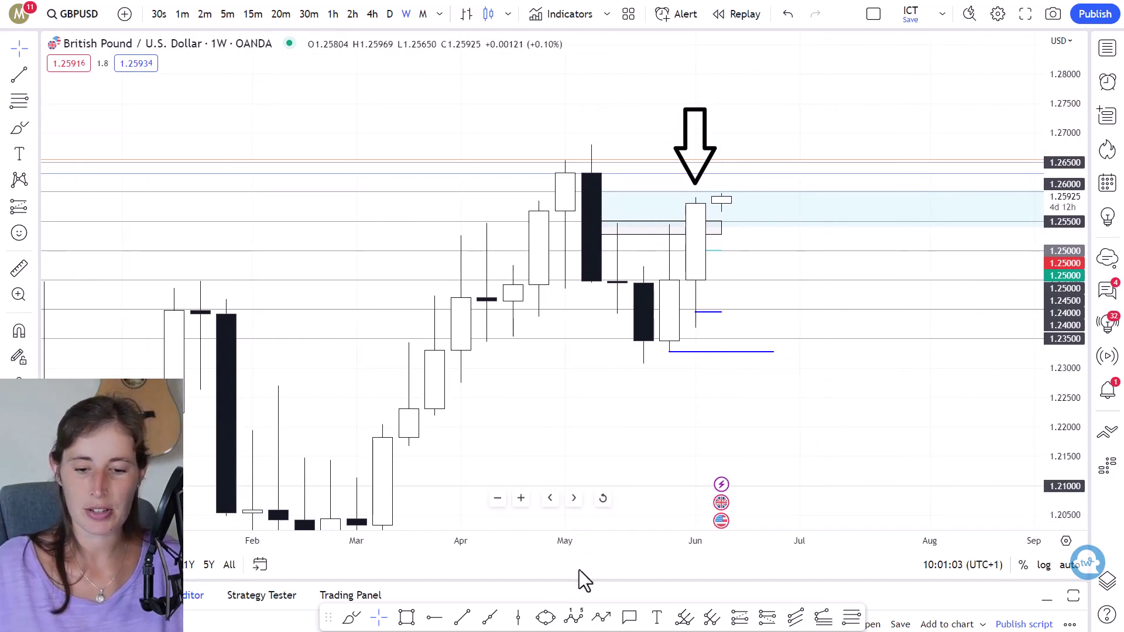
Draw a vertical path from the close of the 29 May 2023 weekly candle up to about 1.2566
left_click(601, 617)
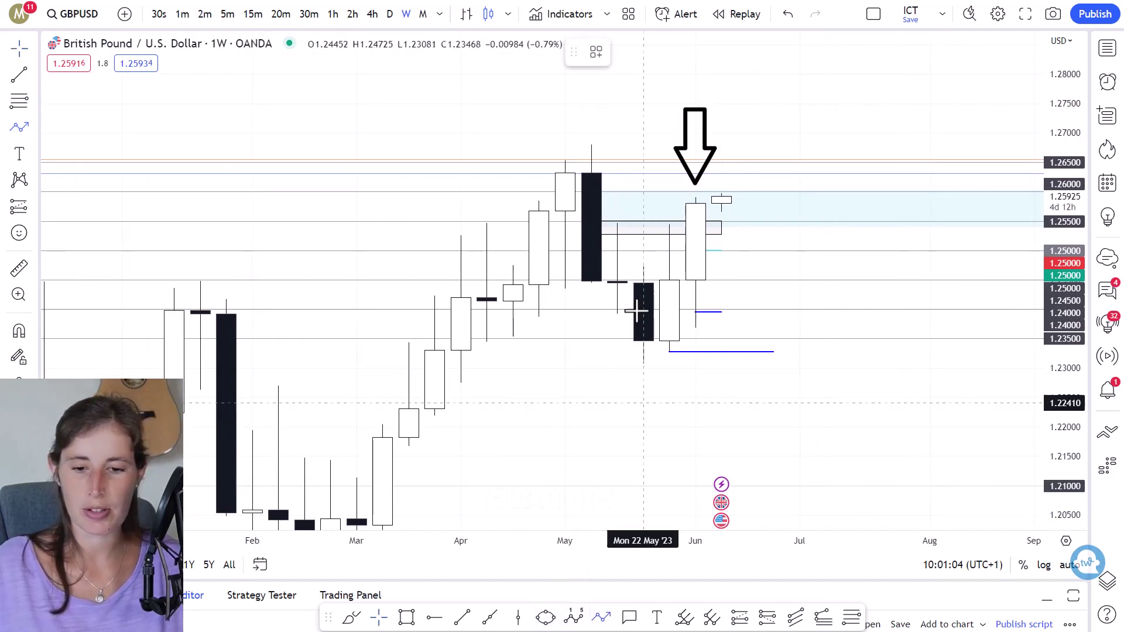
left_click(672, 284)
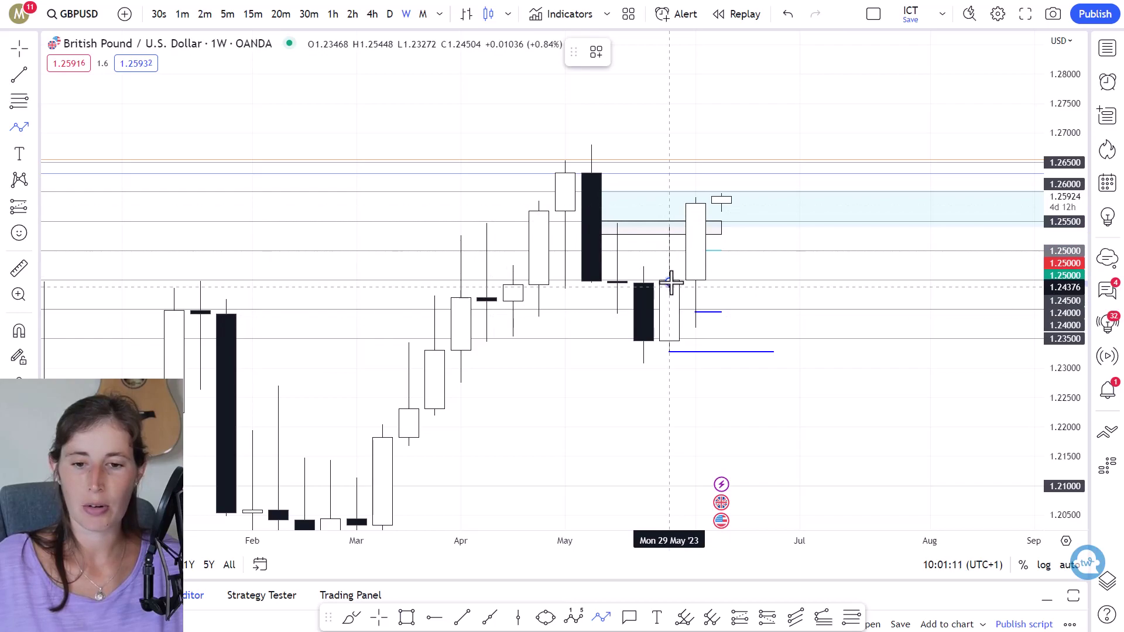
double_click(669, 213)
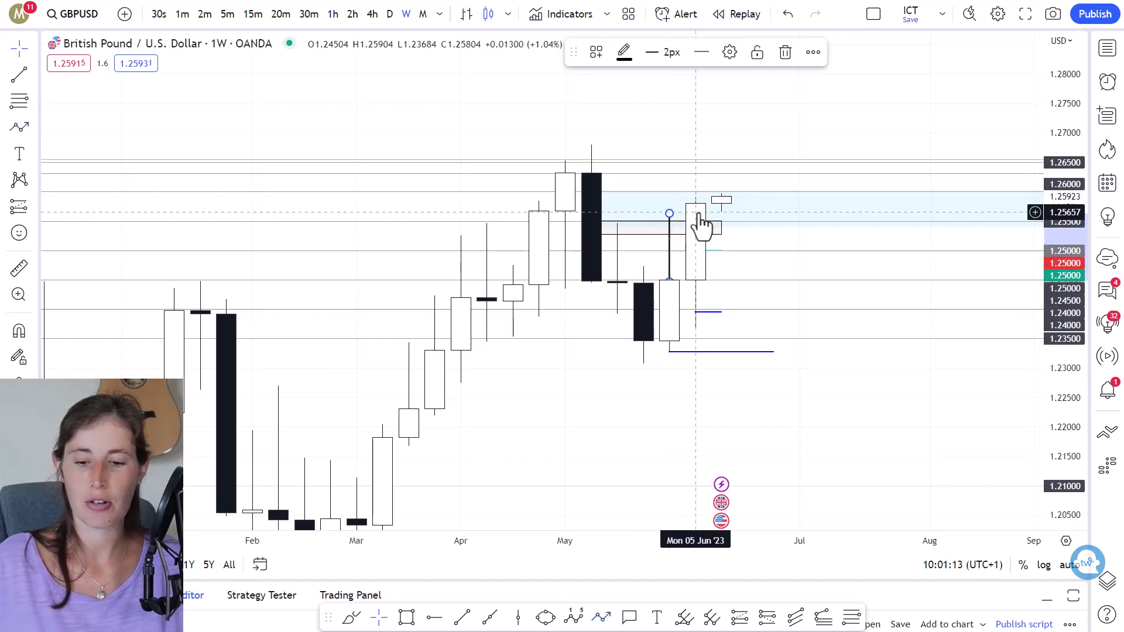
left_click_drag(931, 397, 935, 441)
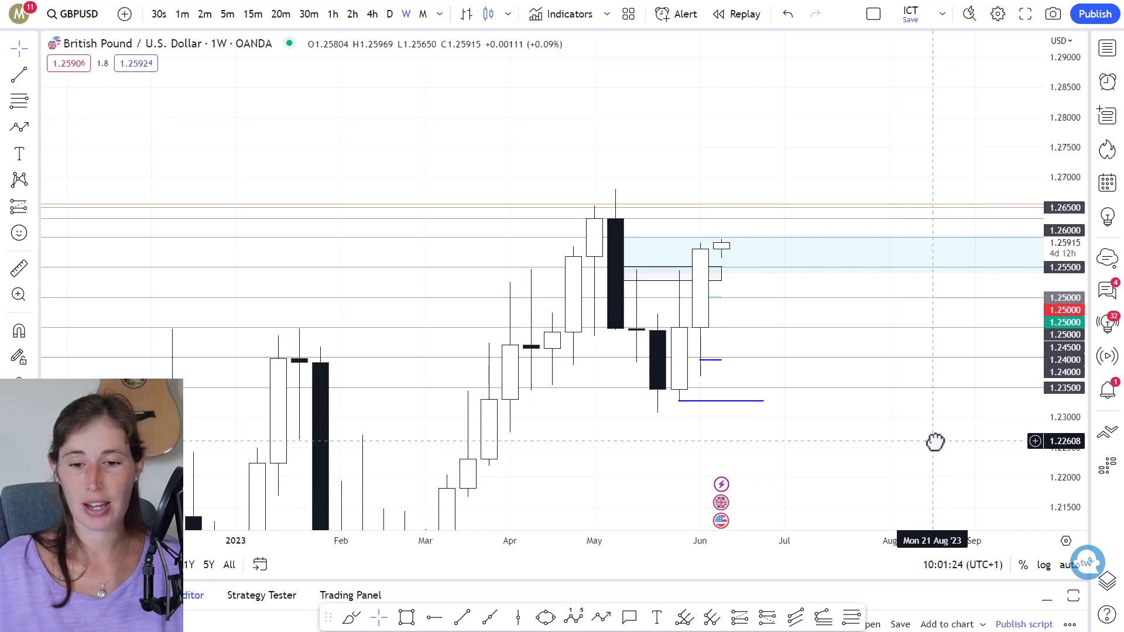
Delete the small outlined rectangle just below 1.25500 and the two short blue horizontal lines under the latest weekly candles
left_click(670, 287)
key("Delete")
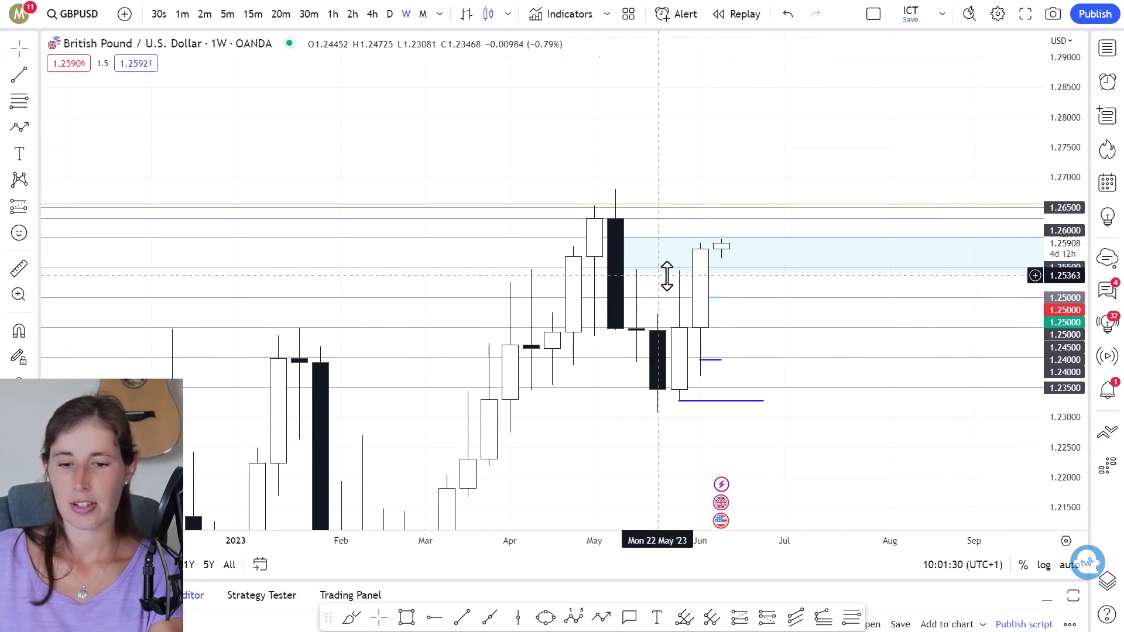
left_click(718, 361)
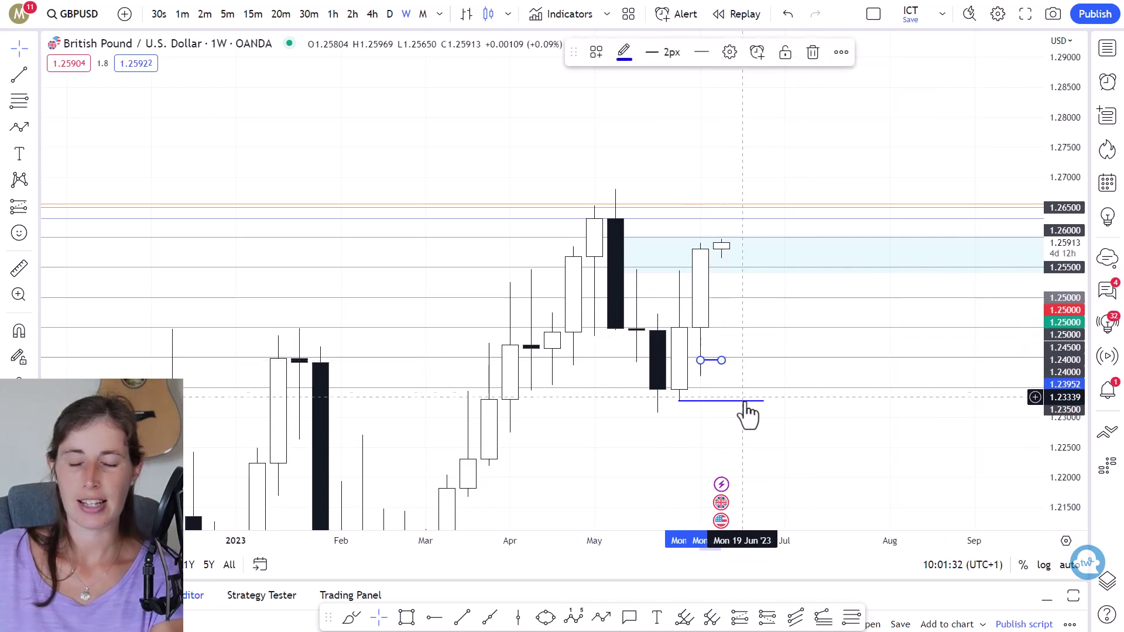
key("Delete")
left_click(740, 400)
key("Delete")
left_click_drag(722, 433, 720, 437)
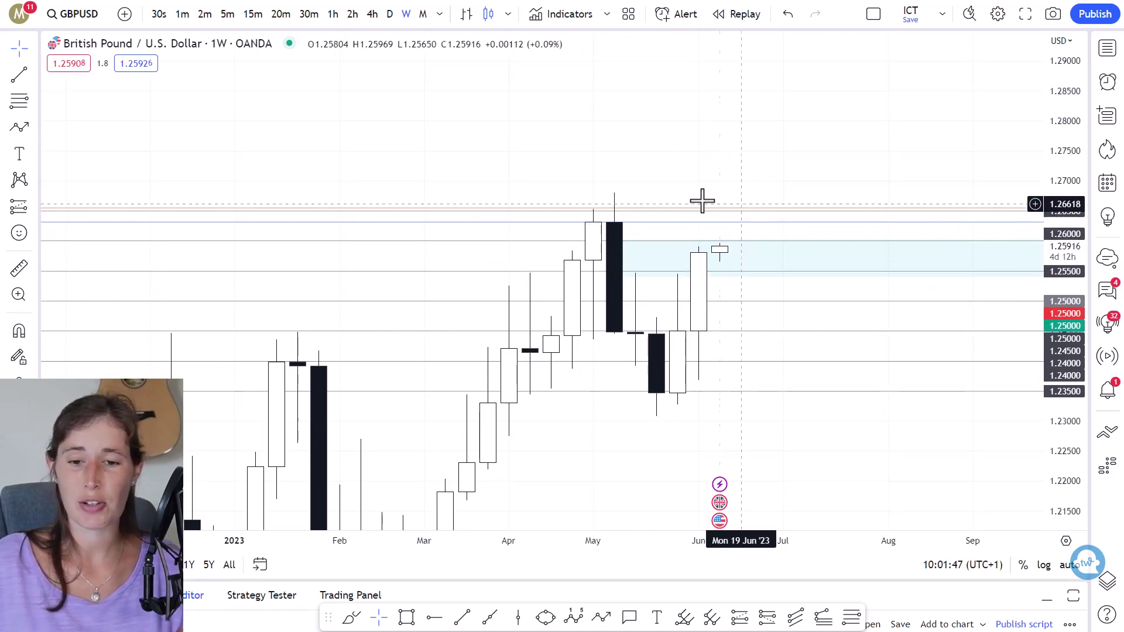
Sketch a bearish path from the latest weekly candle to about 1.2638, with a brief dip and retest, towards about 1.2301
scroll(705, 235, "down", 2)
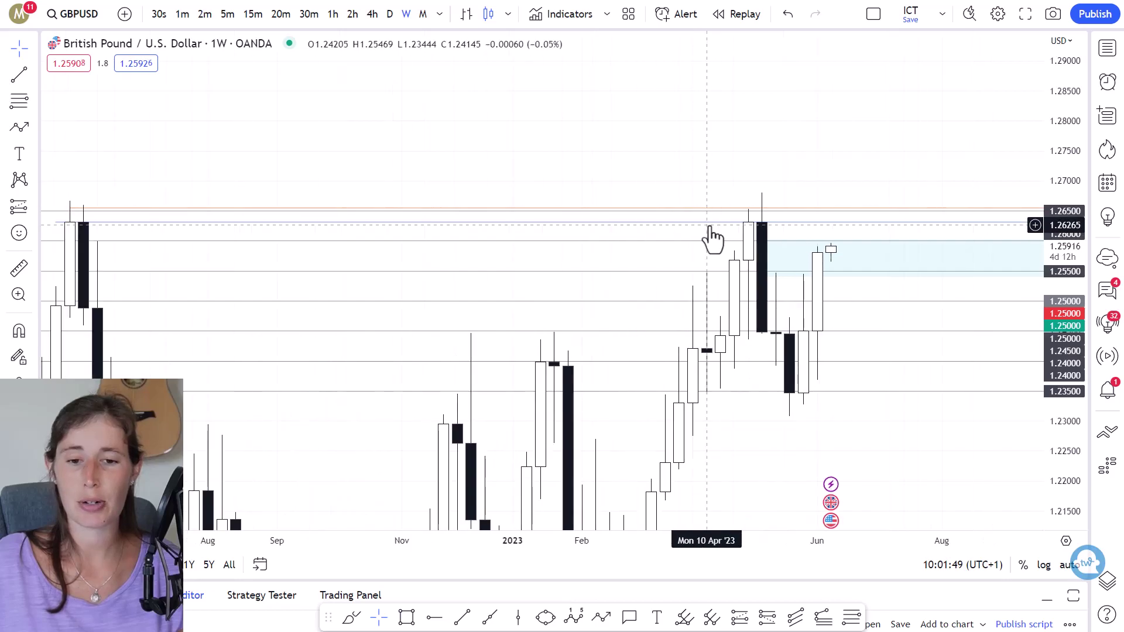
scroll(720, 219, "down", 1)
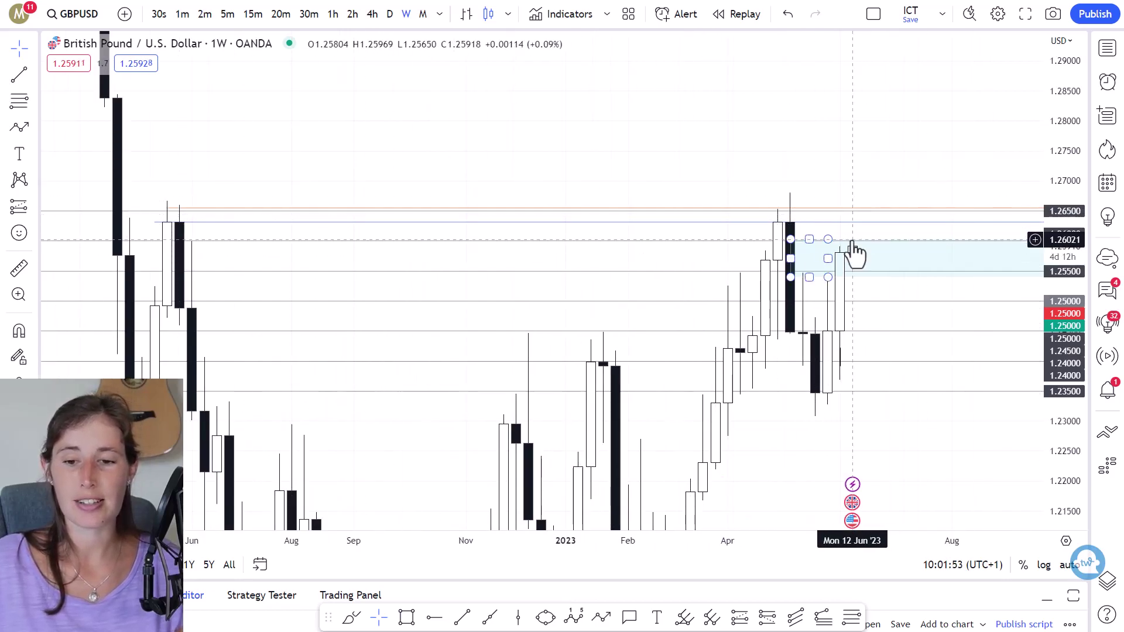
scroll(795, 231, "up", 2)
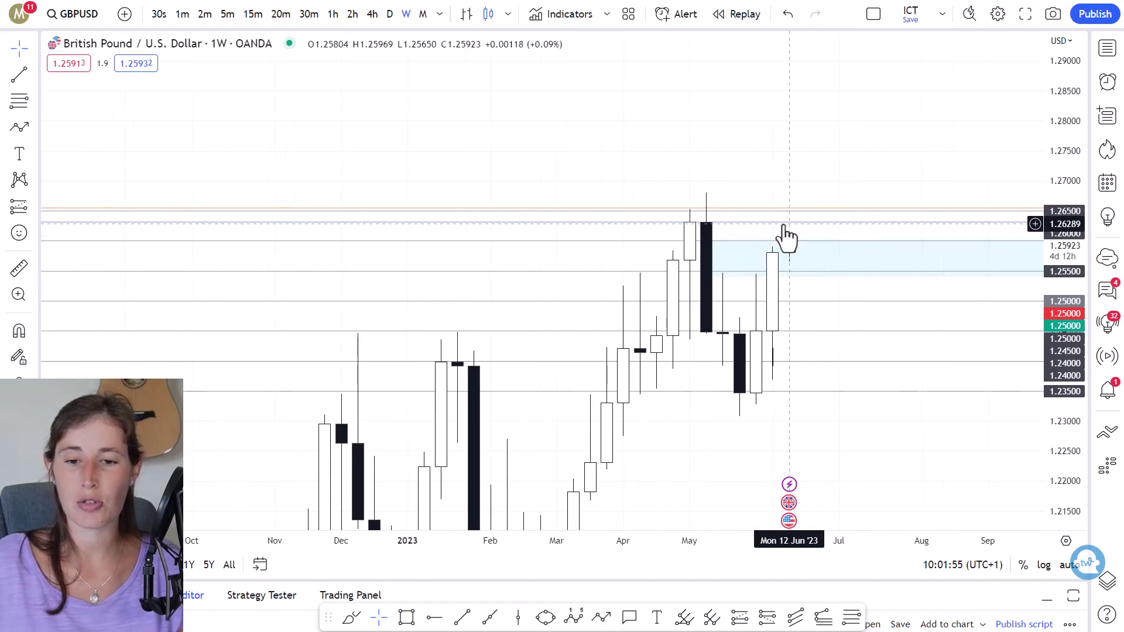
left_click(601, 617)
left_click(789, 252)
left_click(789, 218)
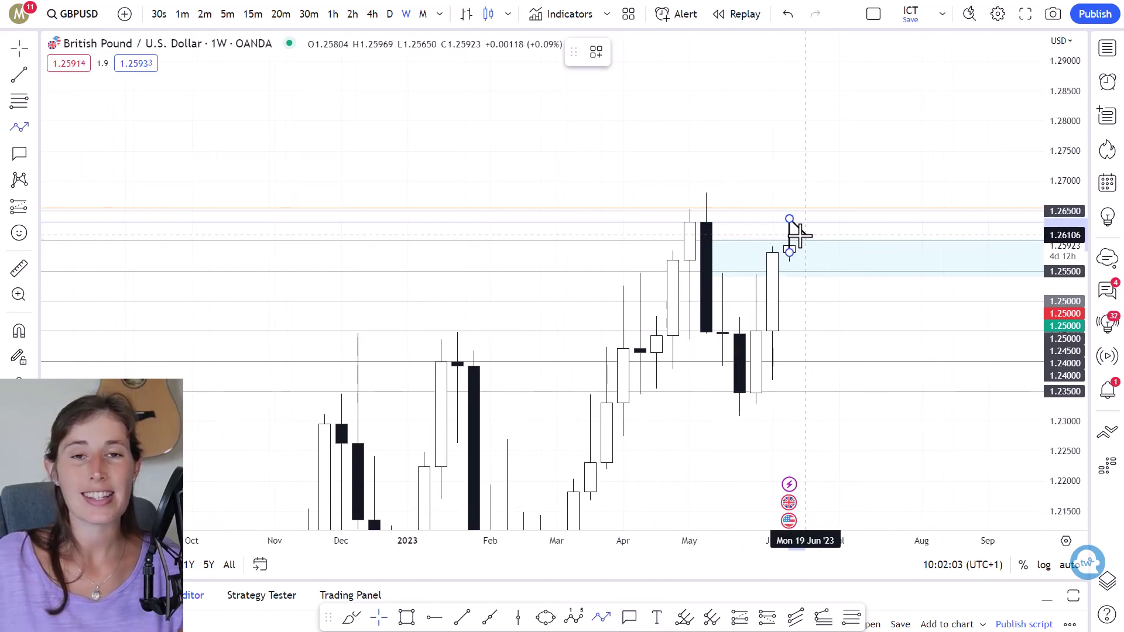
left_click(806, 233)
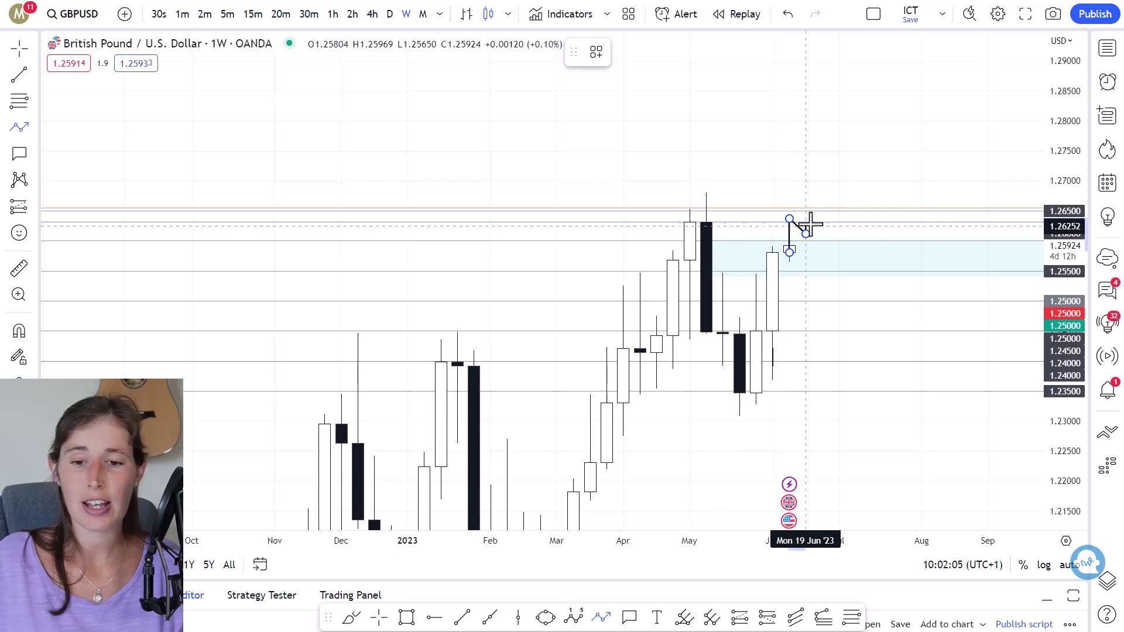
left_click(823, 219)
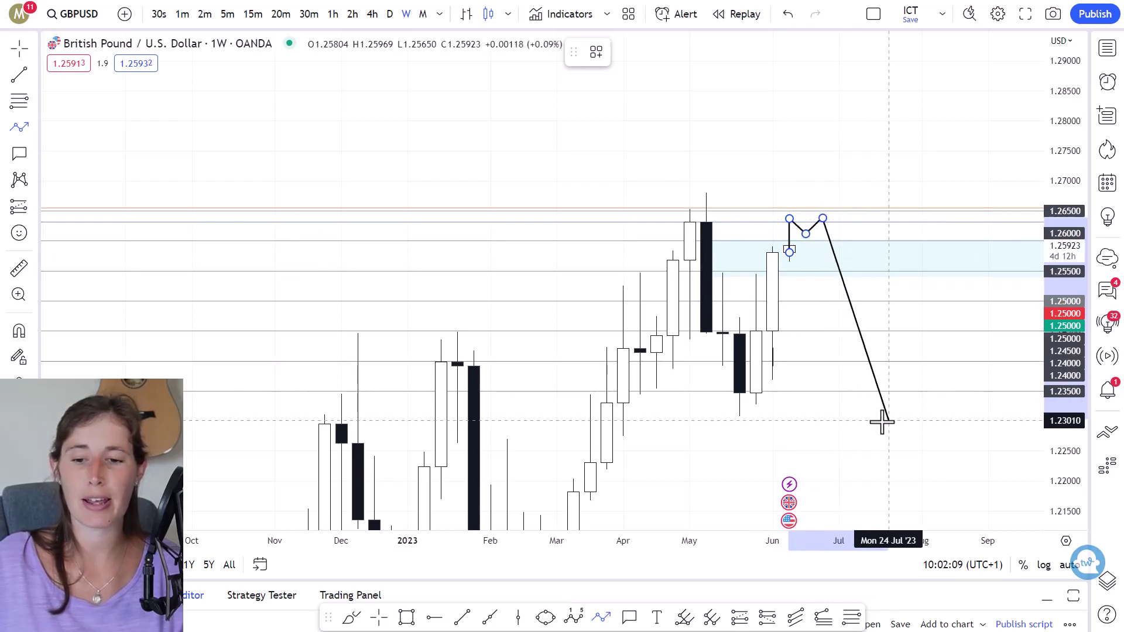
key("Escape")
Draw a bullish path from the latest weekly candle to about 1.2694, back to 1.2664 and up to 1.2851, and delete it
left_click(601, 618)
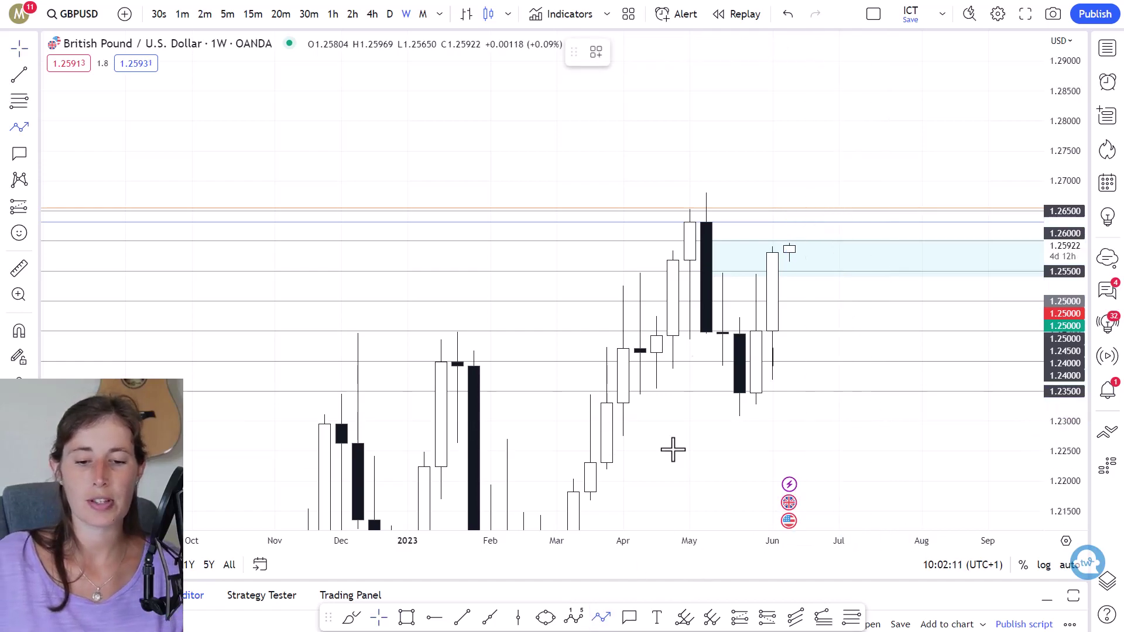
left_click(784, 229)
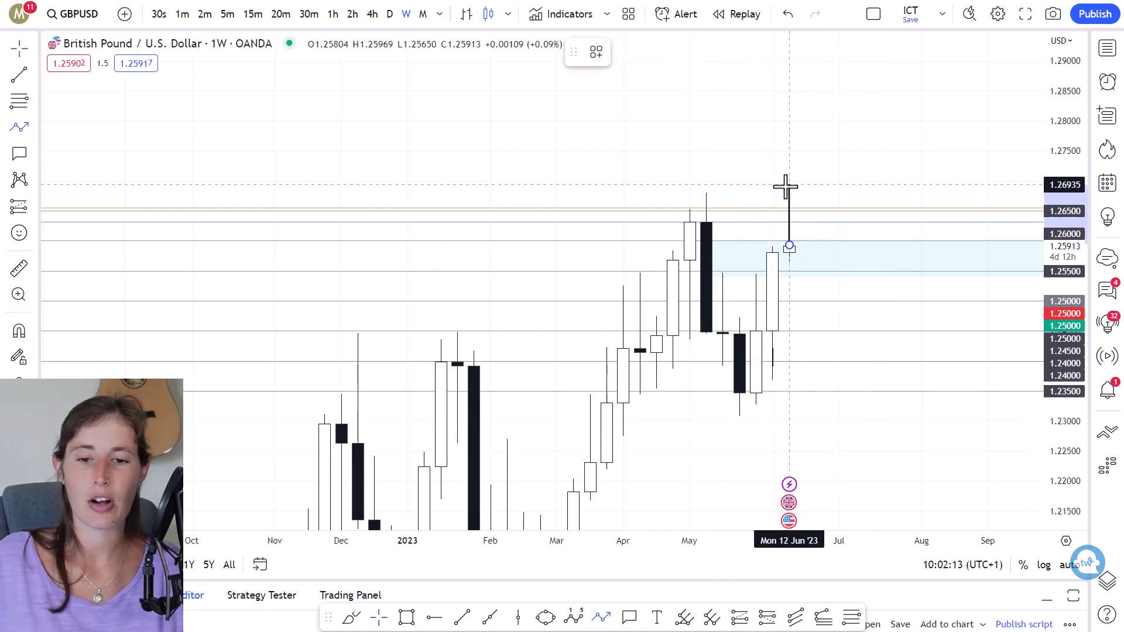
left_click(785, 187)
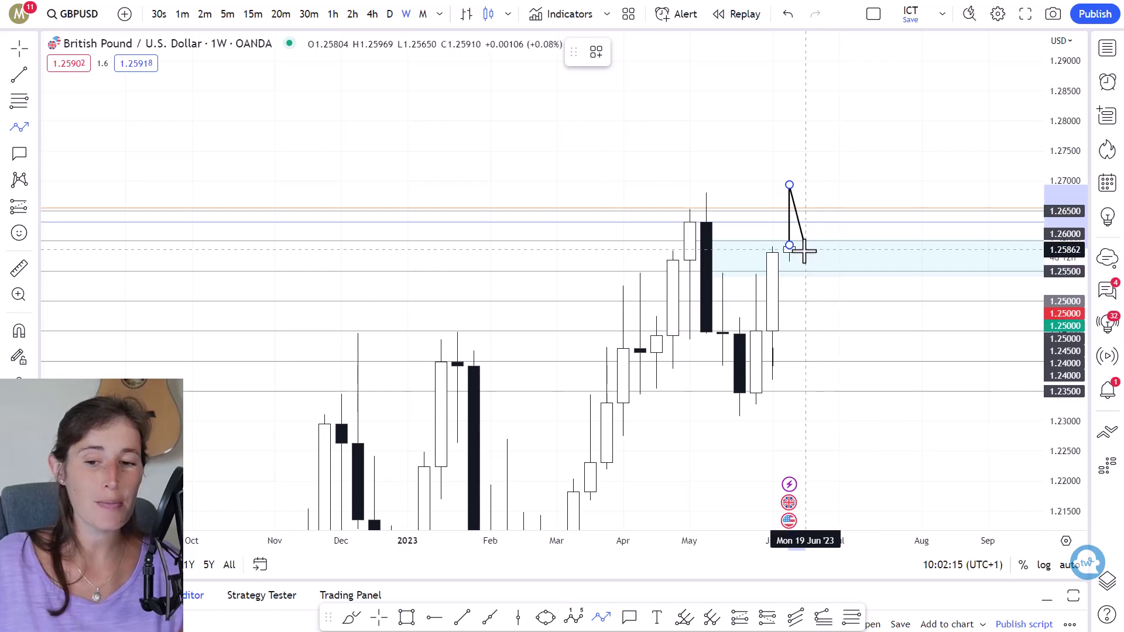
left_click(806, 202)
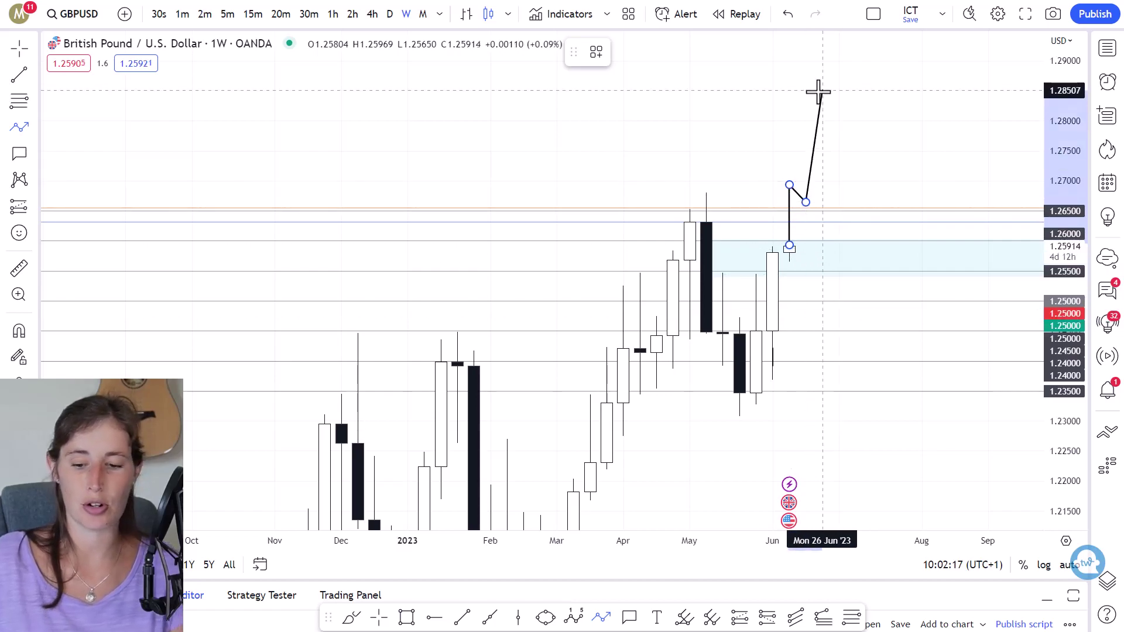
double_click(818, 90)
key("Delete")
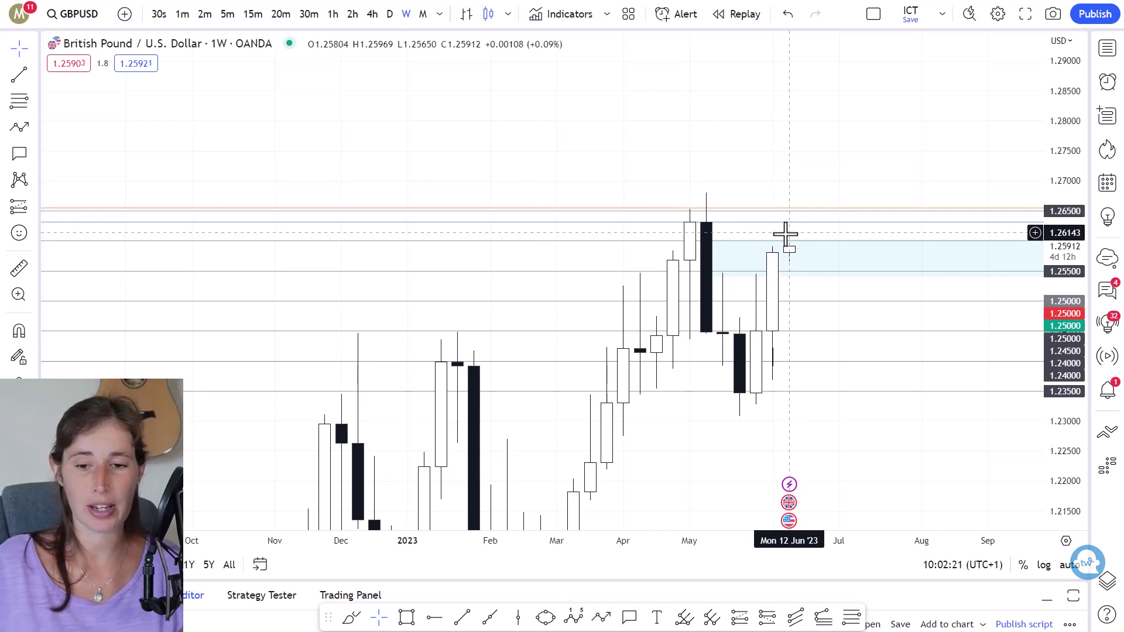
Switch the chart to the daily timeframe and draw a rectangle from 2 June at about 1.2369 to 12 June at about 1.2592
key("d")
key("Return")
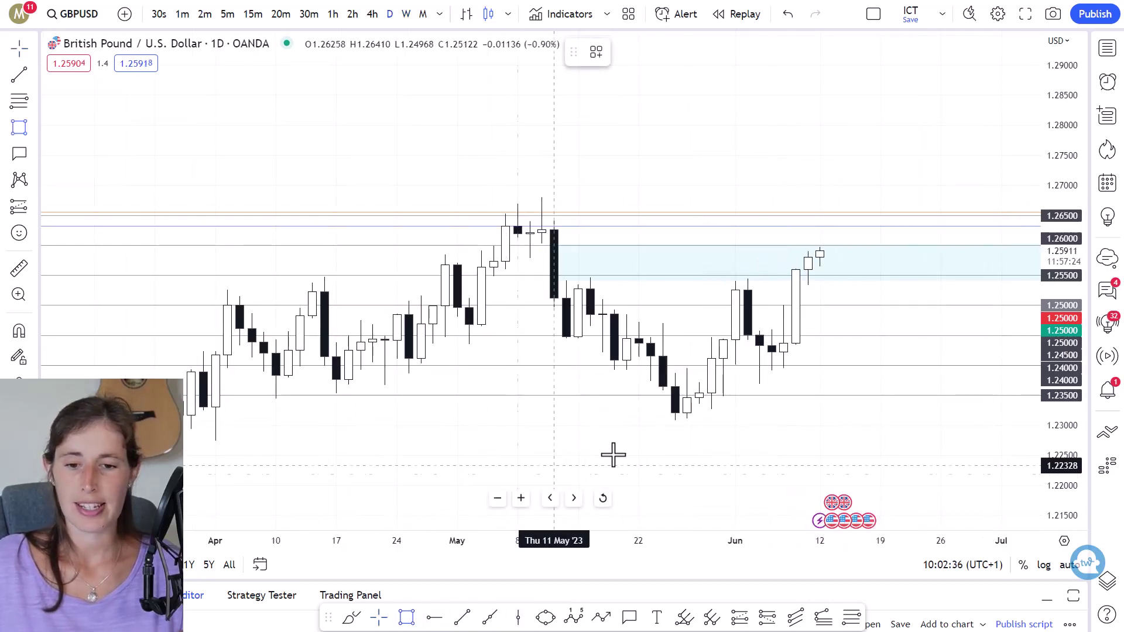
scroll(661, 450, "up", 2)
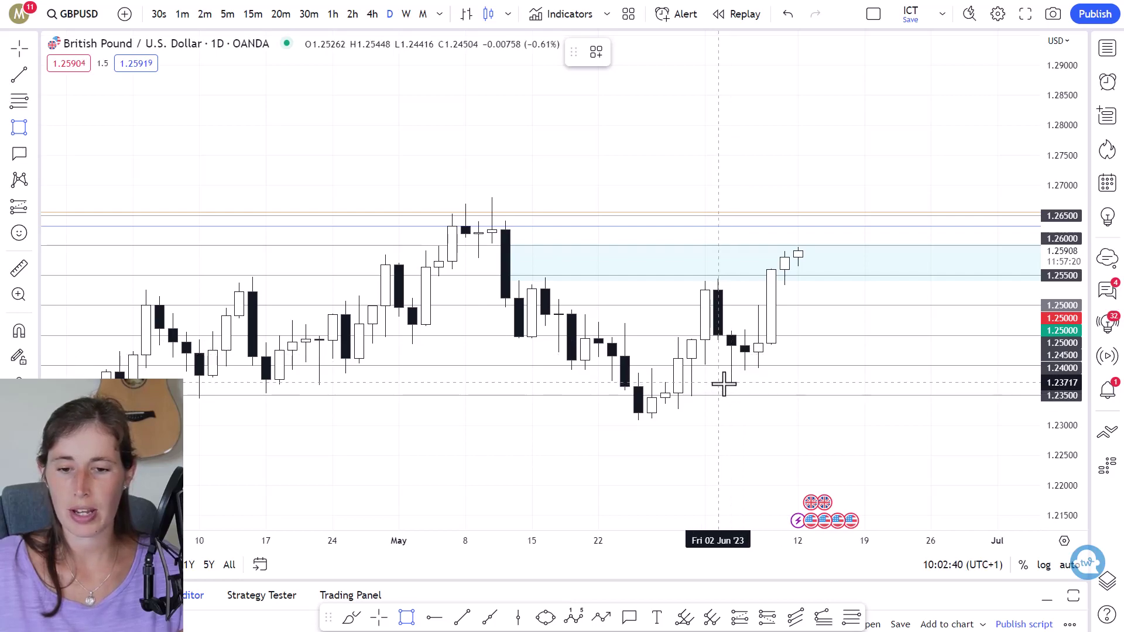
mouse_move(722, 384)
left_mouse_down()
mouse_move(785, 363)
mouse_move(797, 250)
left_mouse_up()
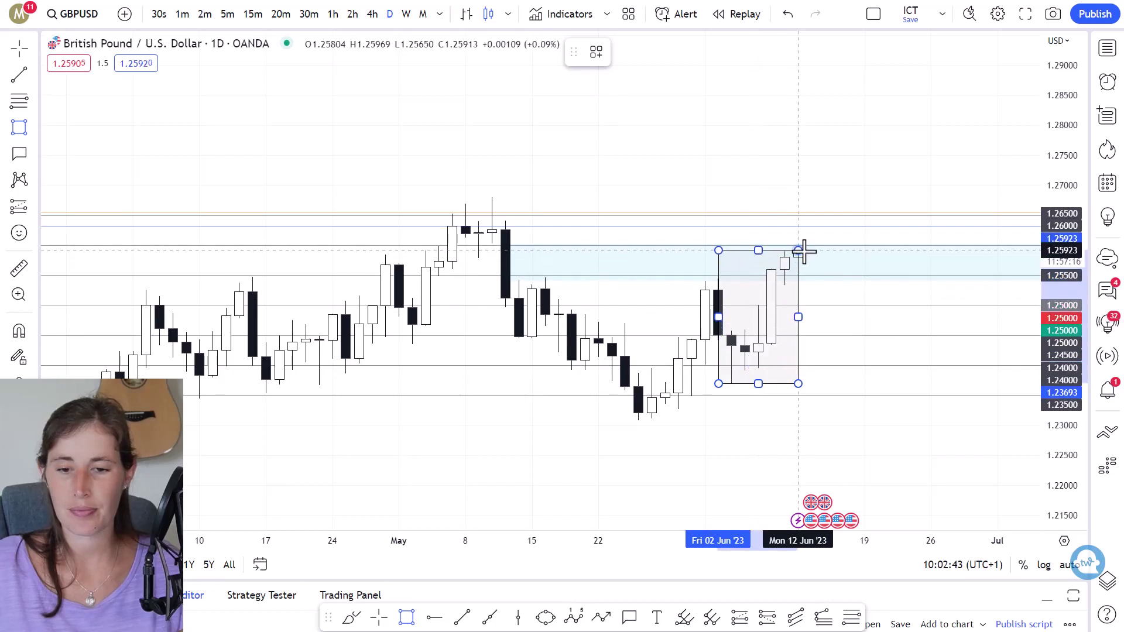
Apply a template with a borderless grey fill to the new rectangle and fit its right edge to 9 June 2023
left_click(596, 52)
left_click(616, 384)
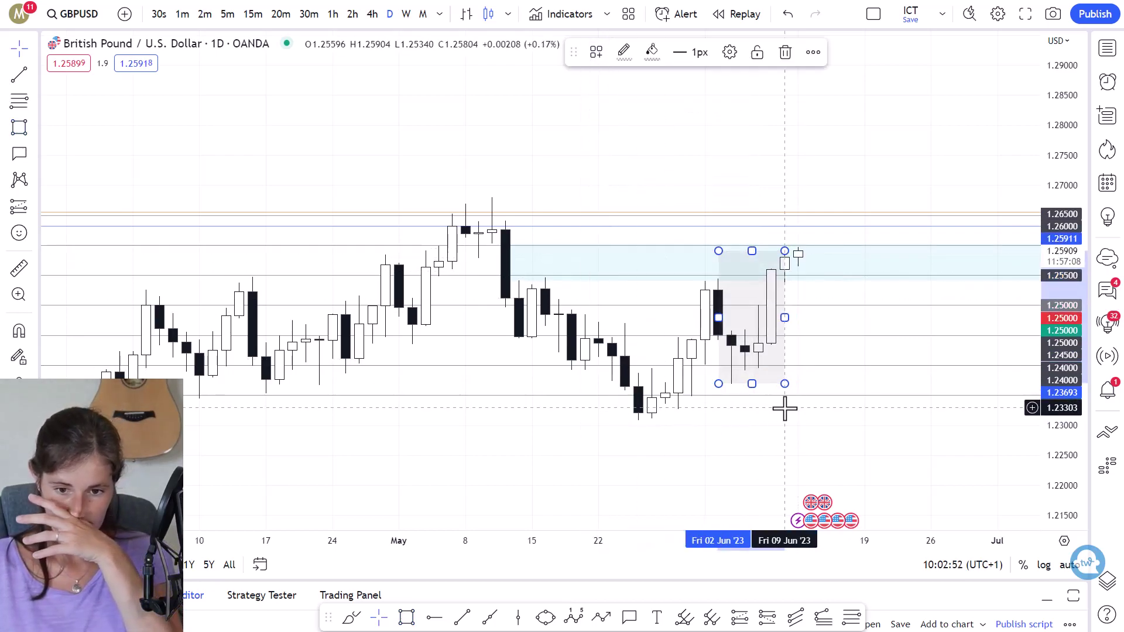
left_click(820, 289)
left_click_drag(785, 321, 792, 308)
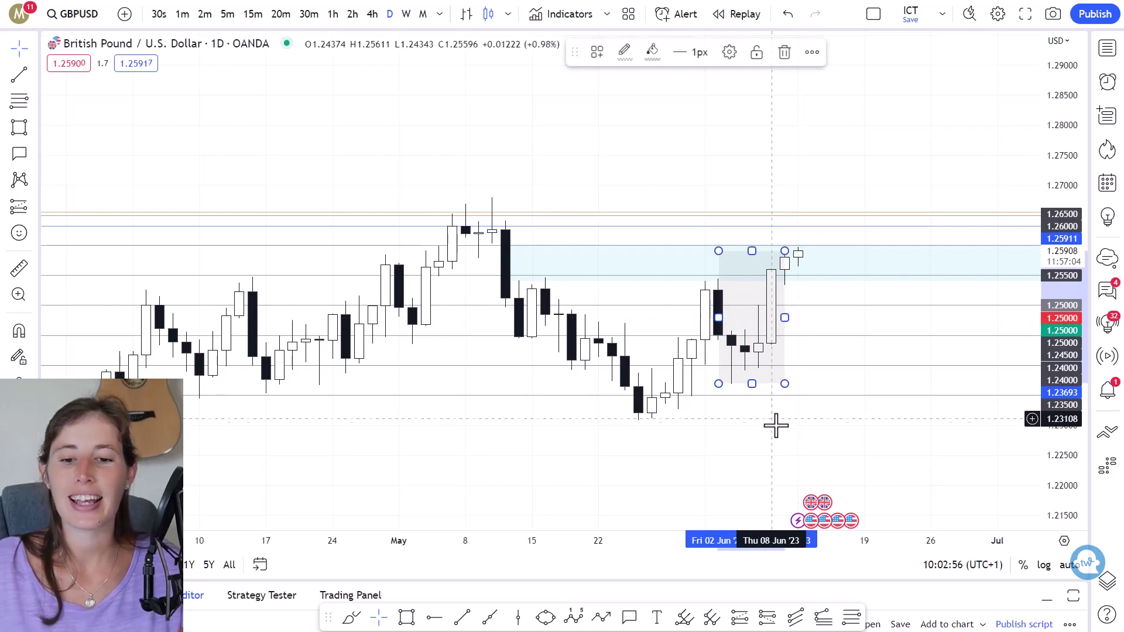
Examine last week's daily candles inside the grey range and the May price swings leading into them
left_click(716, 454)
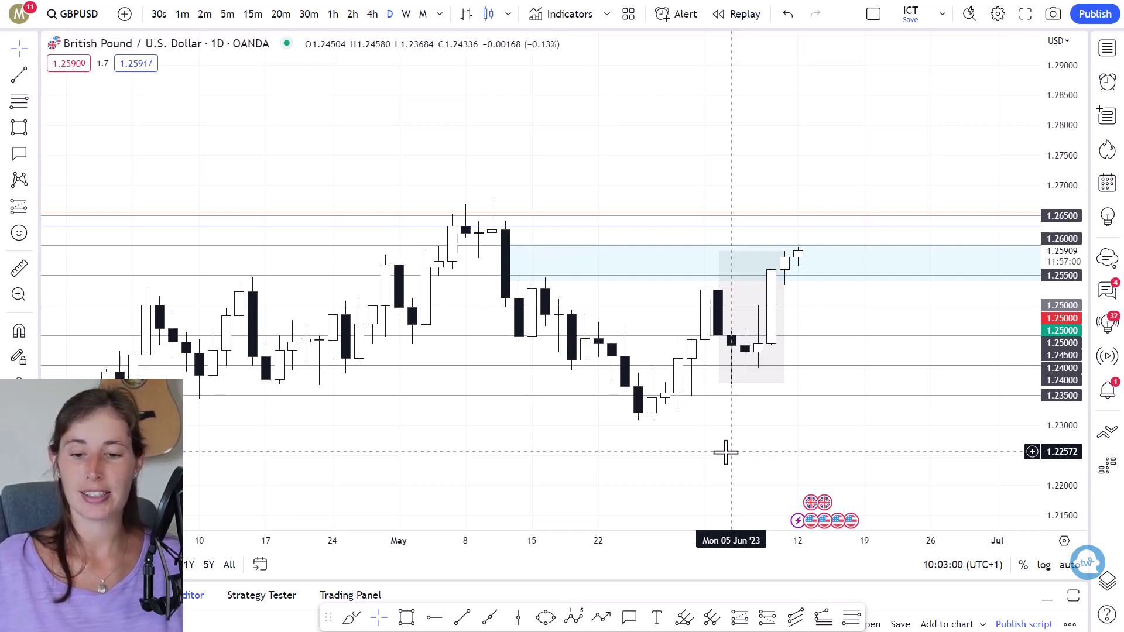
left_click_drag(726, 451, 760, 424)
scroll(762, 422, "up", 1)
left_click_drag(1065, 414, 1066, 445)
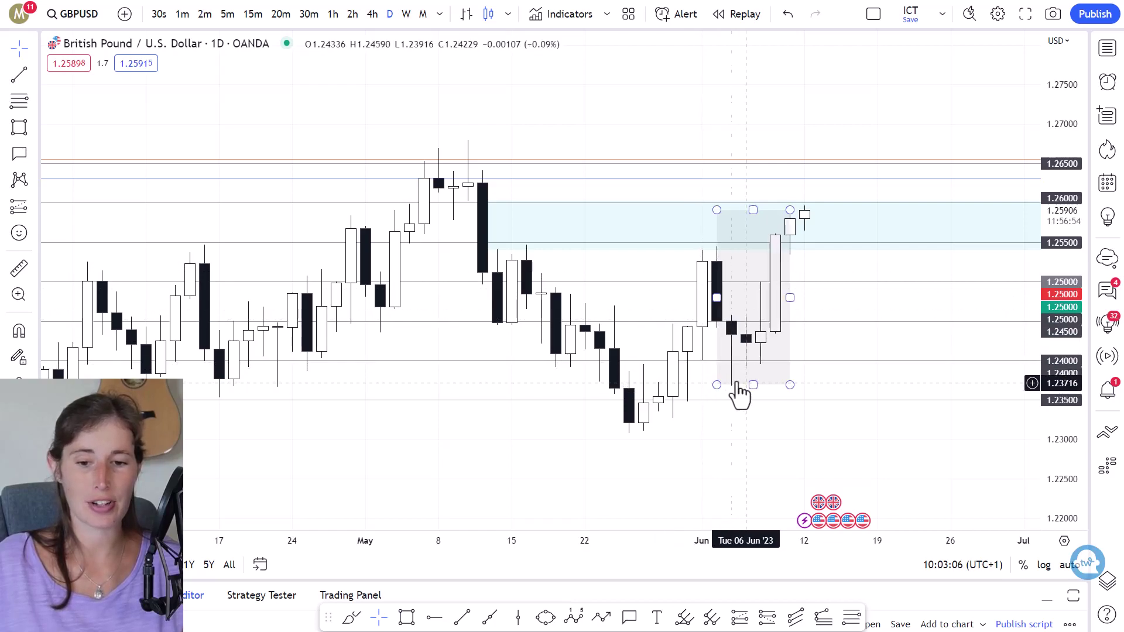
left_click(797, 319)
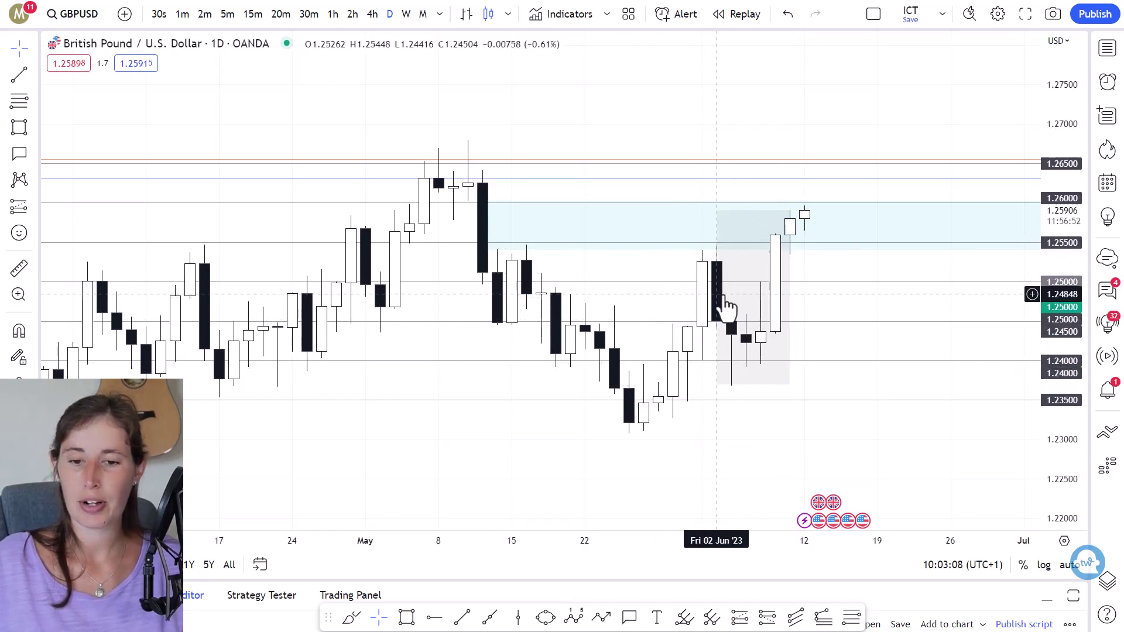
scroll(827, 425, "down", 4)
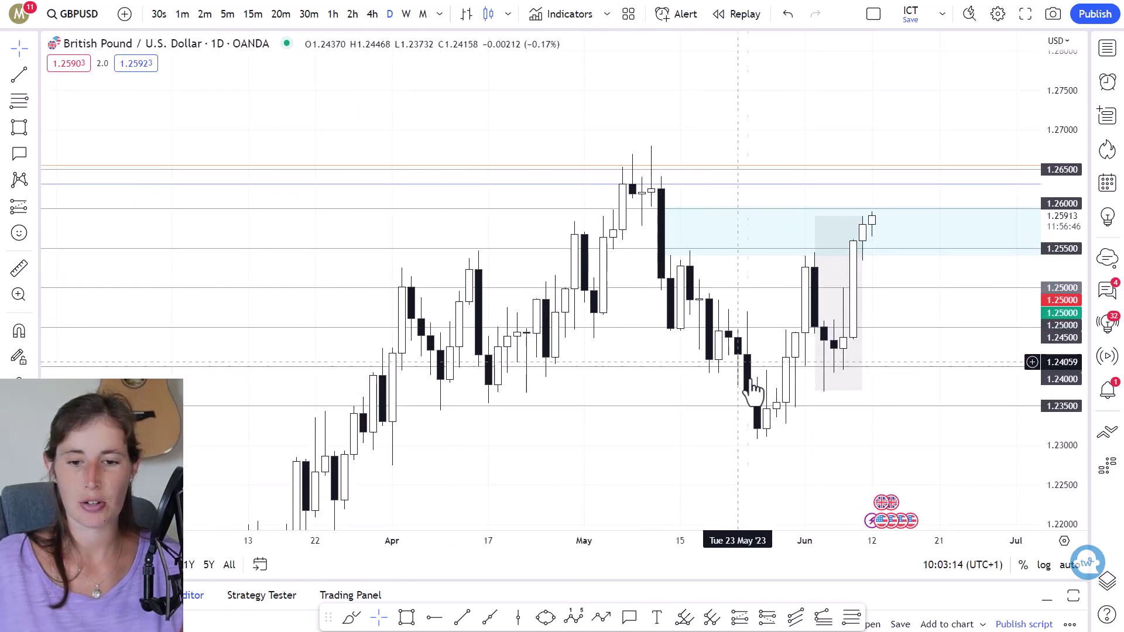
scroll(416, 419, "up", 1)
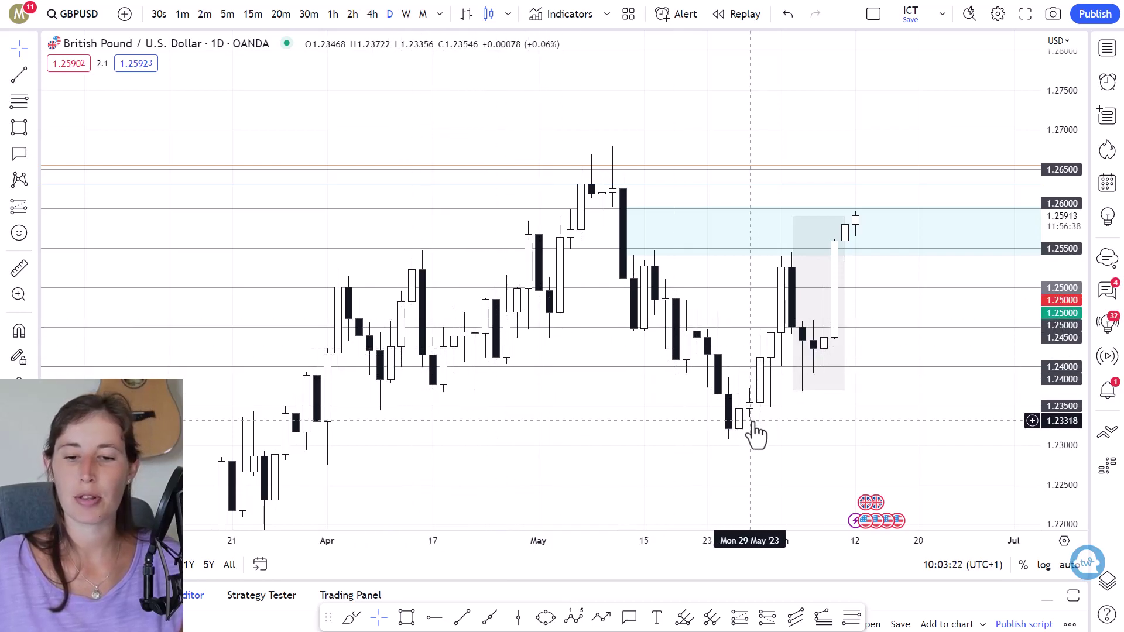
Trace the daily swings from 11 May at about 1.2578 down to 1.2311, up to 1.2525 and down to 1.2419, and discard the path
left_click(601, 617)
left_click(623, 226)
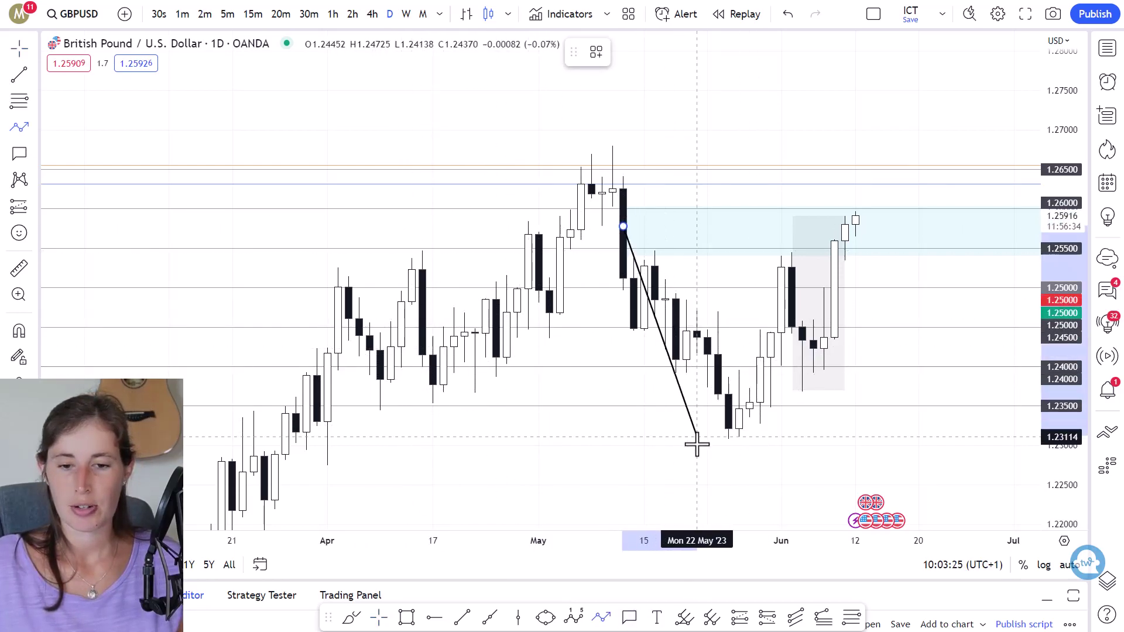
left_click(728, 437)
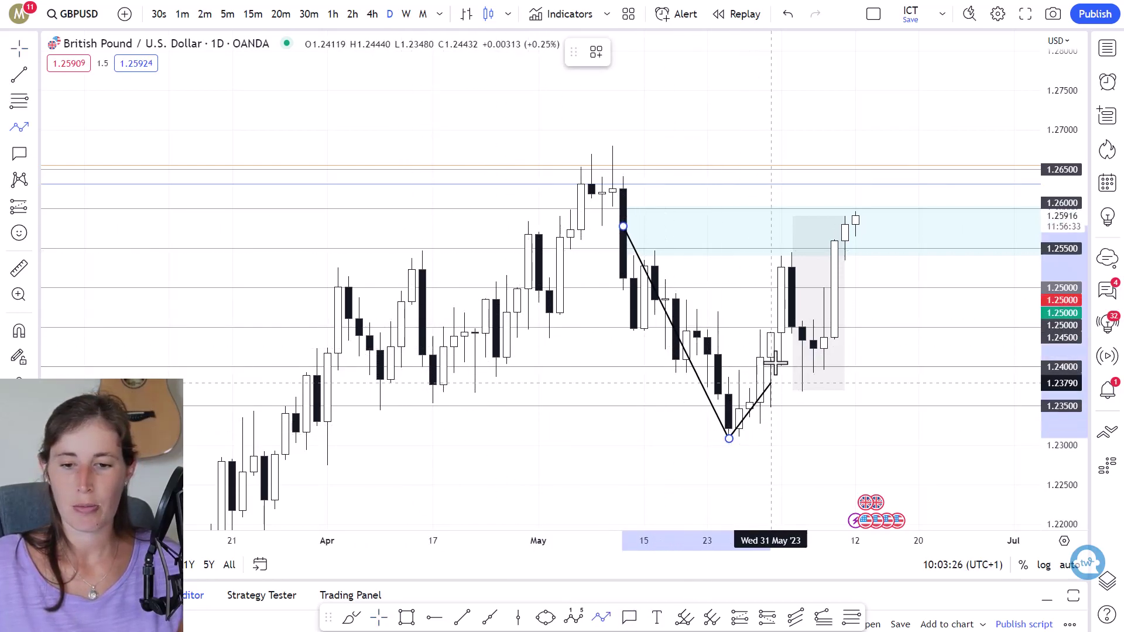
left_click(772, 268)
left_click(809, 351)
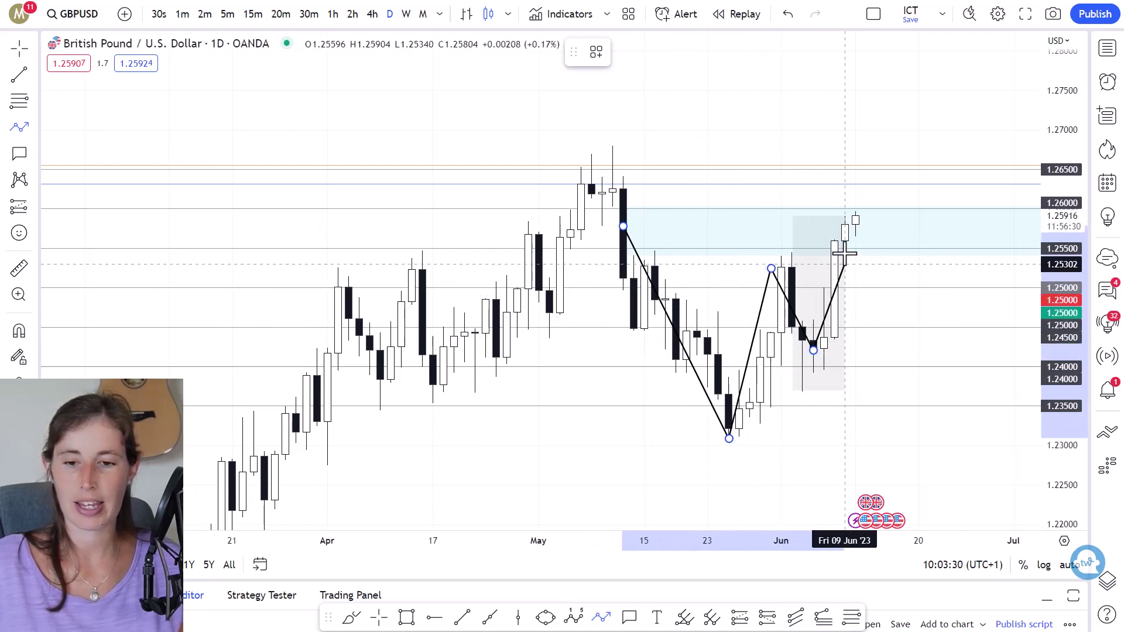
key("Escape")
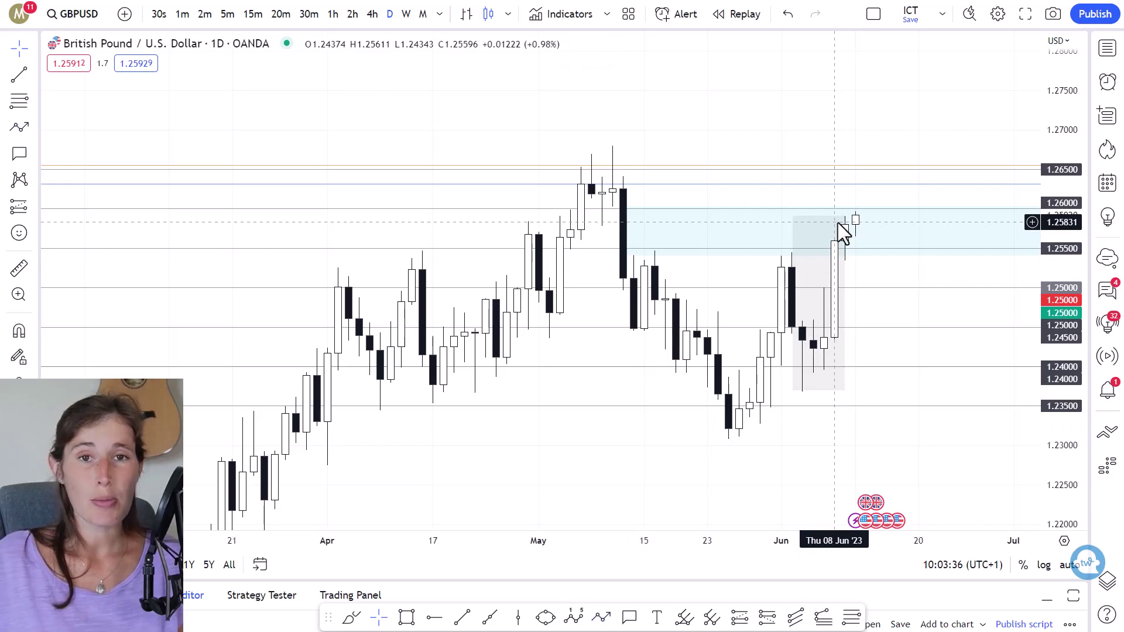
scroll(1030, 369, "up", 1)
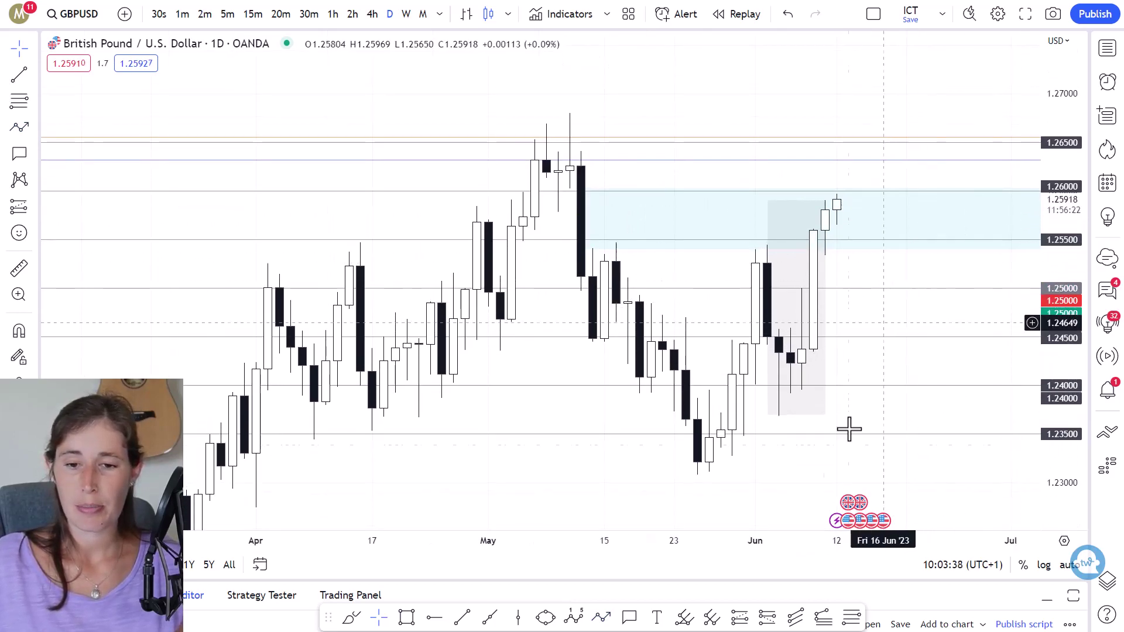
left_click(600, 620)
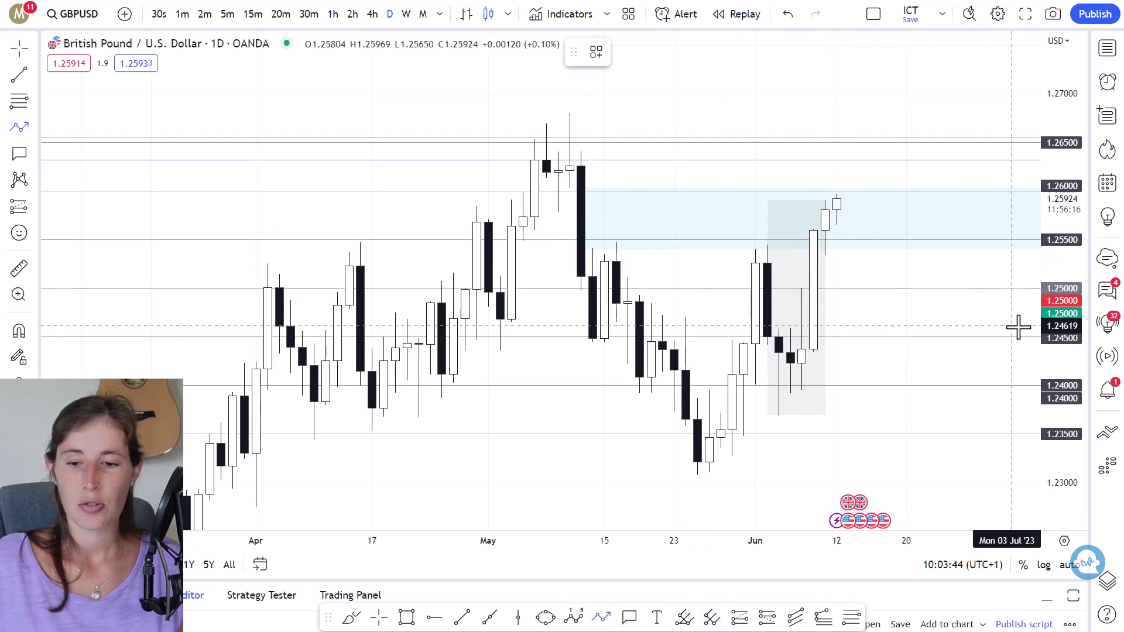
left_click(379, 618)
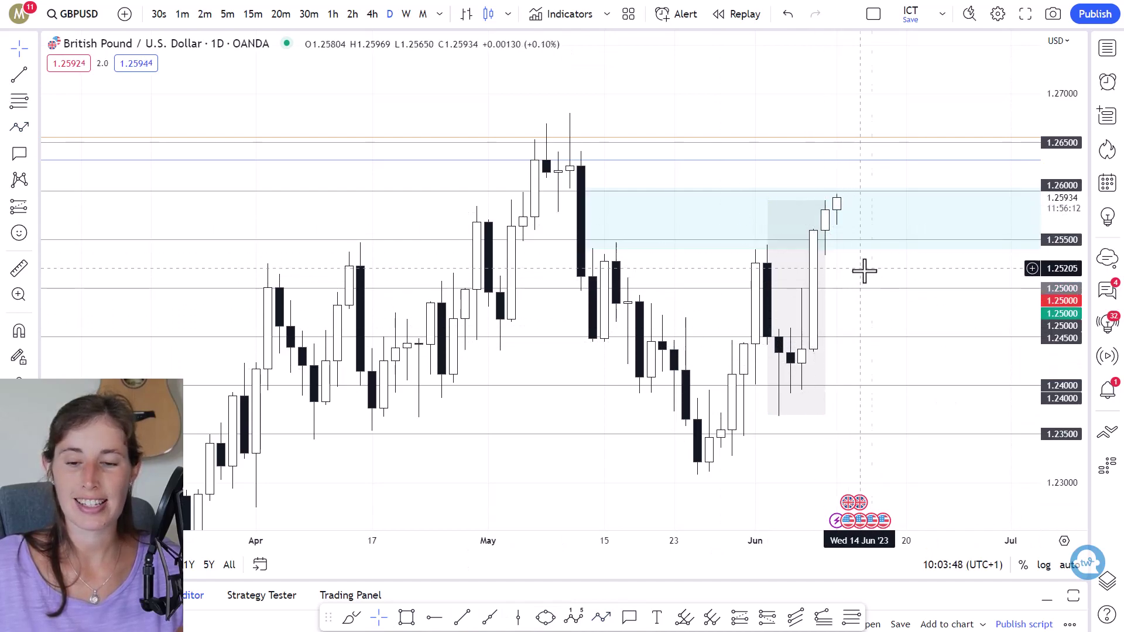
Draw a horizontal trend line at the previous day's high, about 1.2591, from 8 June to 13 June 2023
left_click(462, 619)
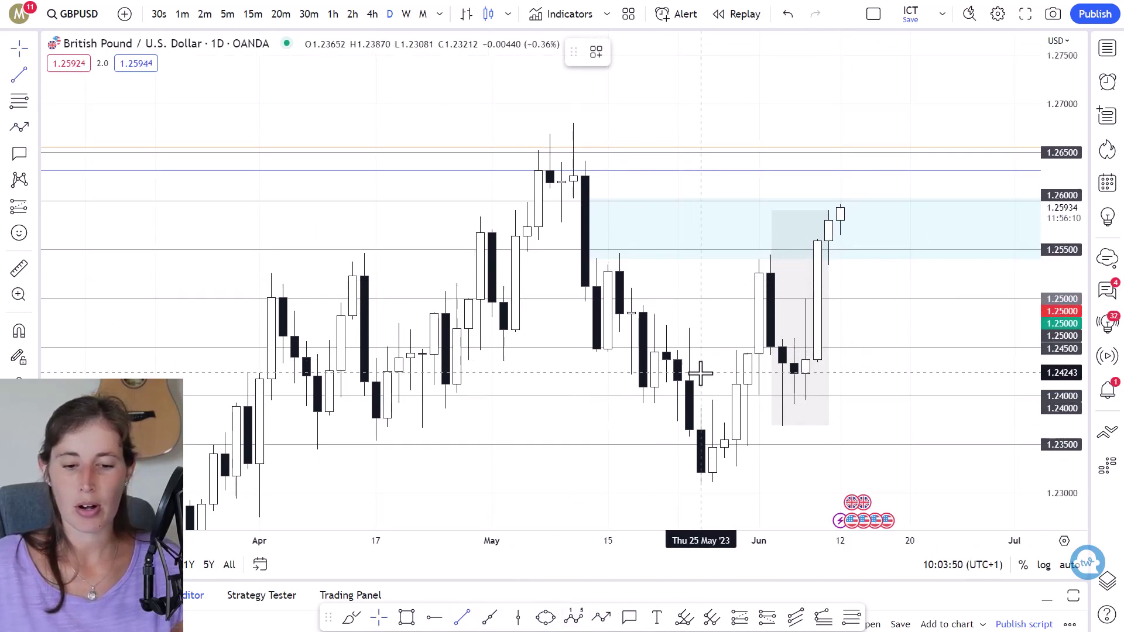
scroll(806, 210, "up", 2)
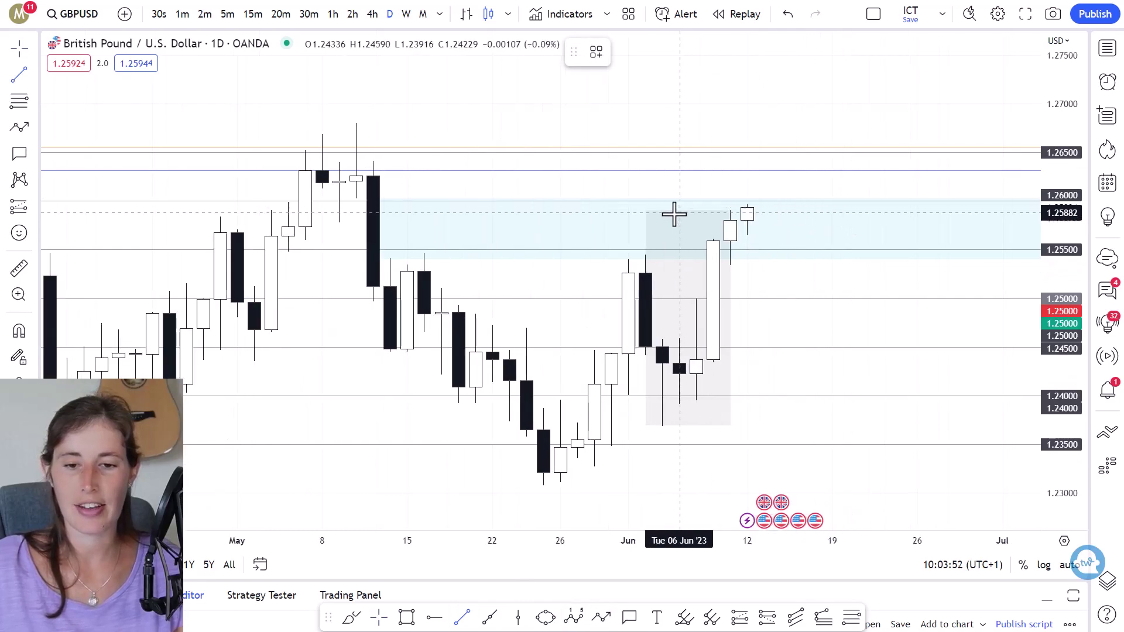
left_click(715, 210)
left_click(762, 210)
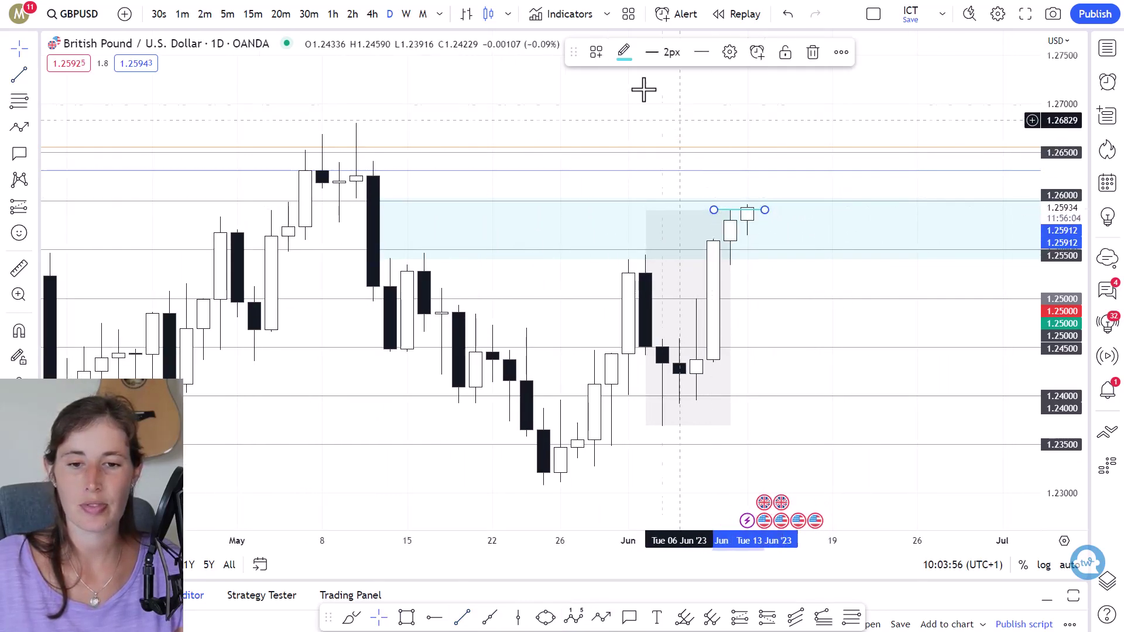
Copy the line to about 1.2535 from 9 to 14 June with the PREV DAILY LOW template, and shift the high line to start on 9 June
mouse_move(737, 212)
left_mouse_down()
mouse_move(746, 264)
mouse_move(765, 265)
left_mouse_up()
left_click(596, 53)
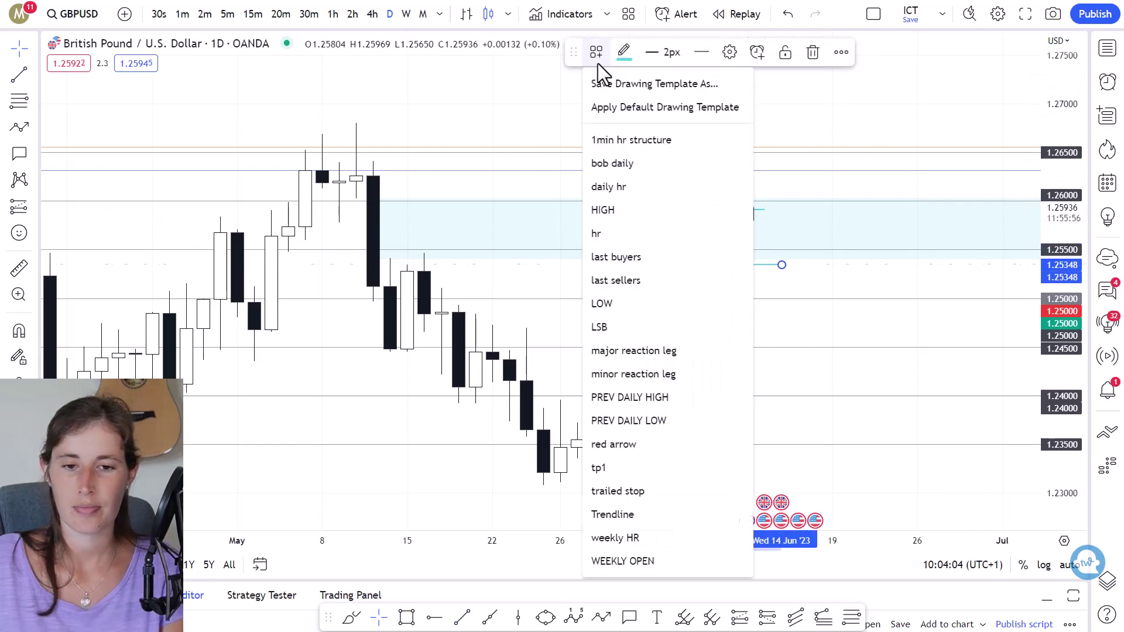
left_click(668, 420)
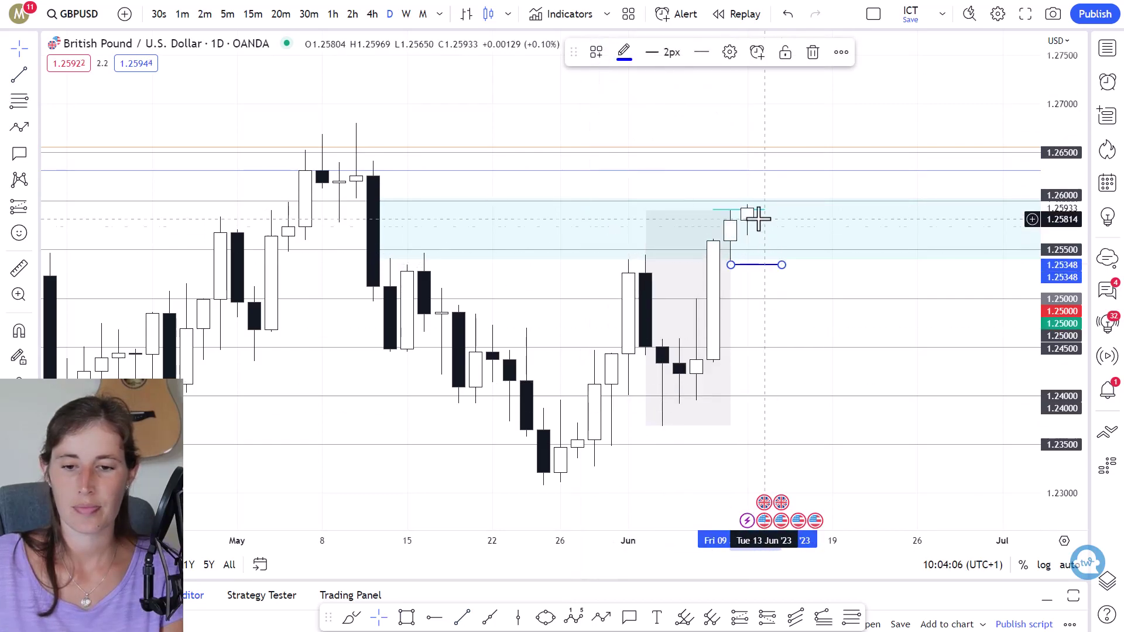
left_click_drag(786, 242, 818, 307)
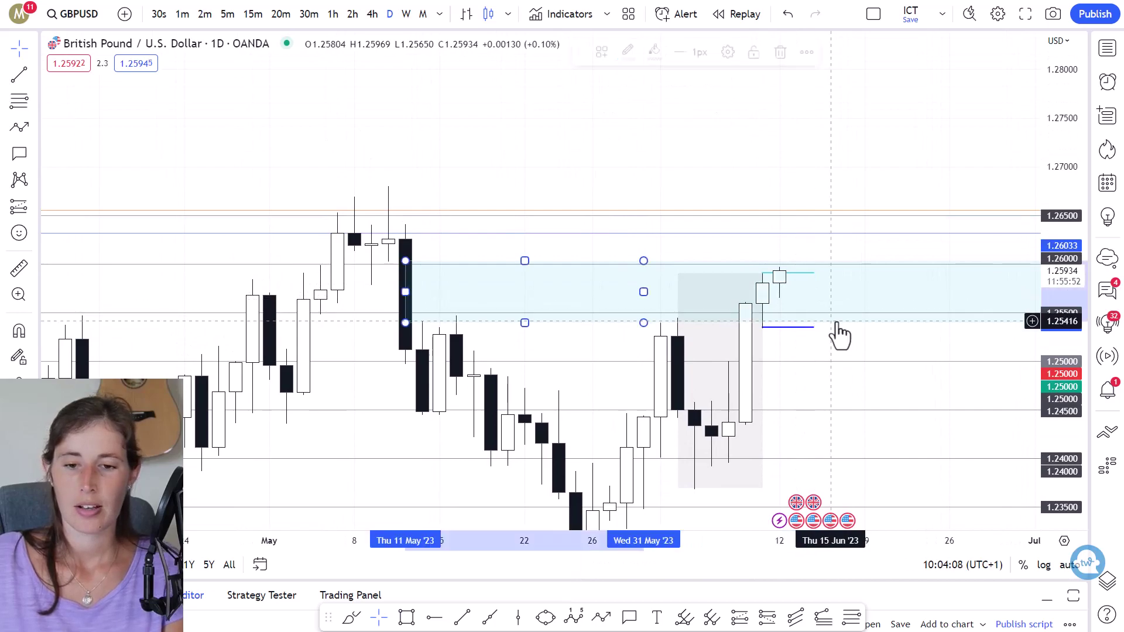
Remove the grey last-week rectangle and draw a Fibonacci retracement from 2 June at about 1.2422 to 19 June at about 1.2595
left_click(848, 341)
left_click_drag(848, 341, 854, 299)
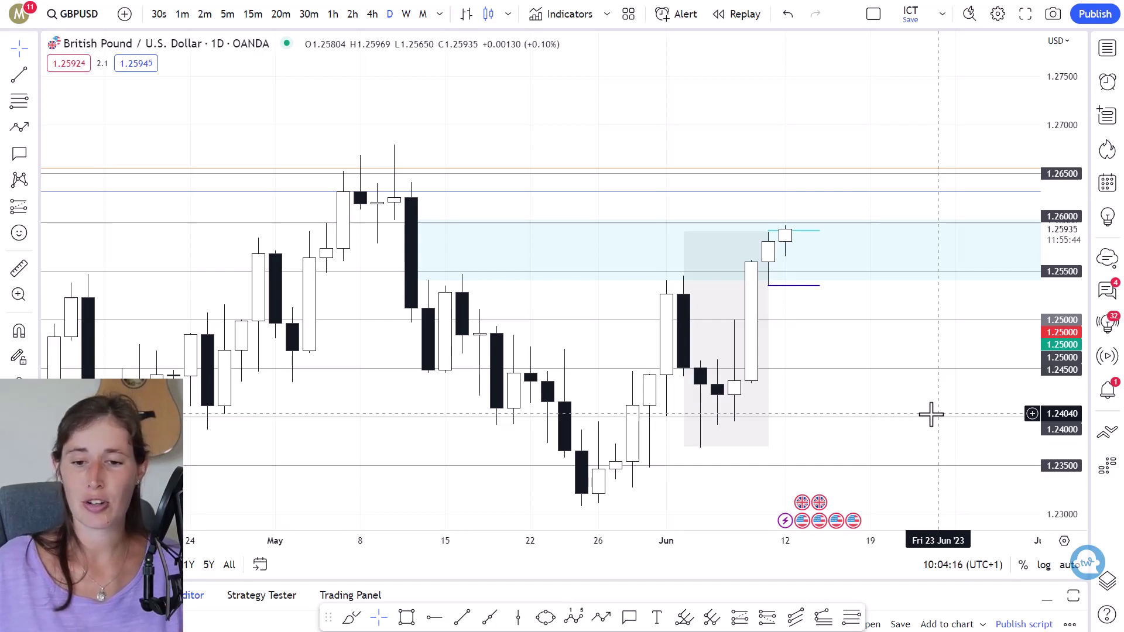
left_click_drag(892, 302, 866, 284)
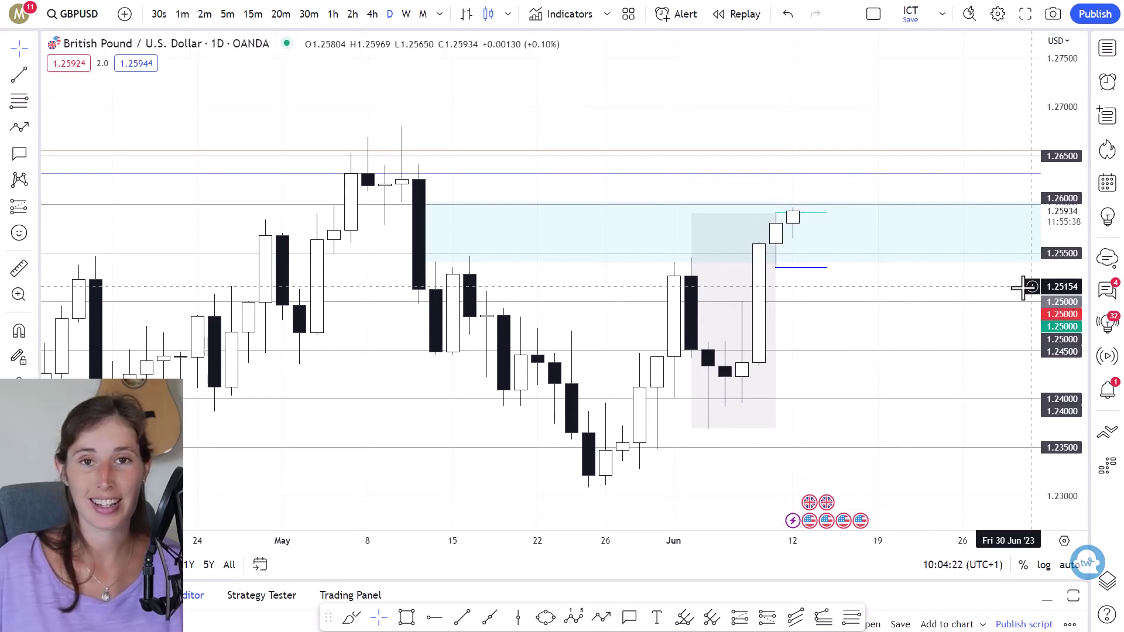
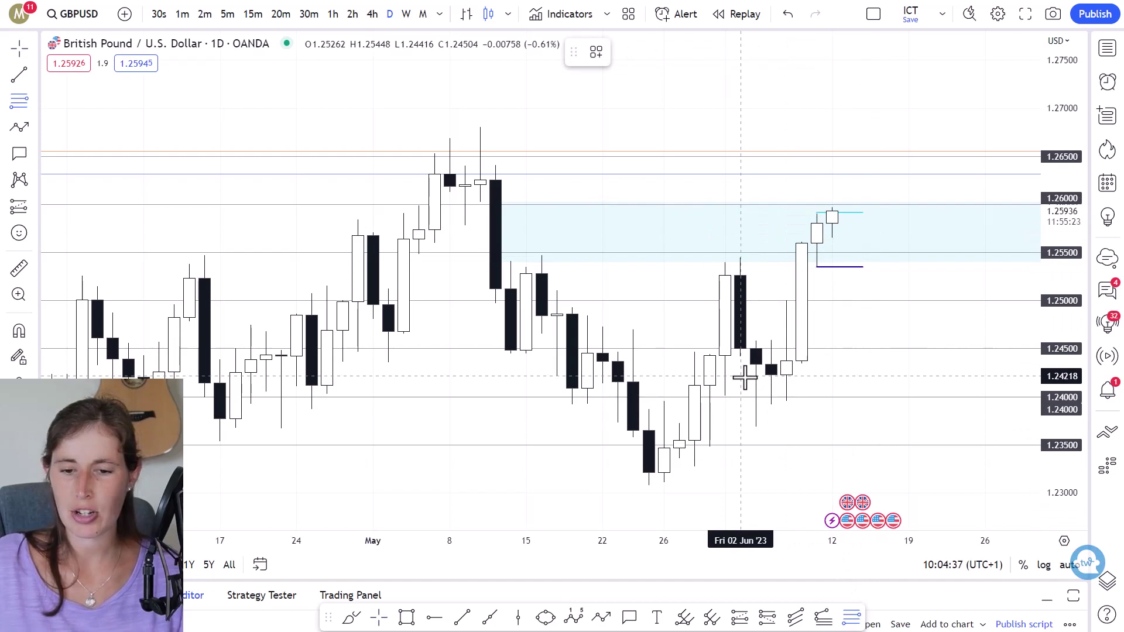
left_click(742, 376)
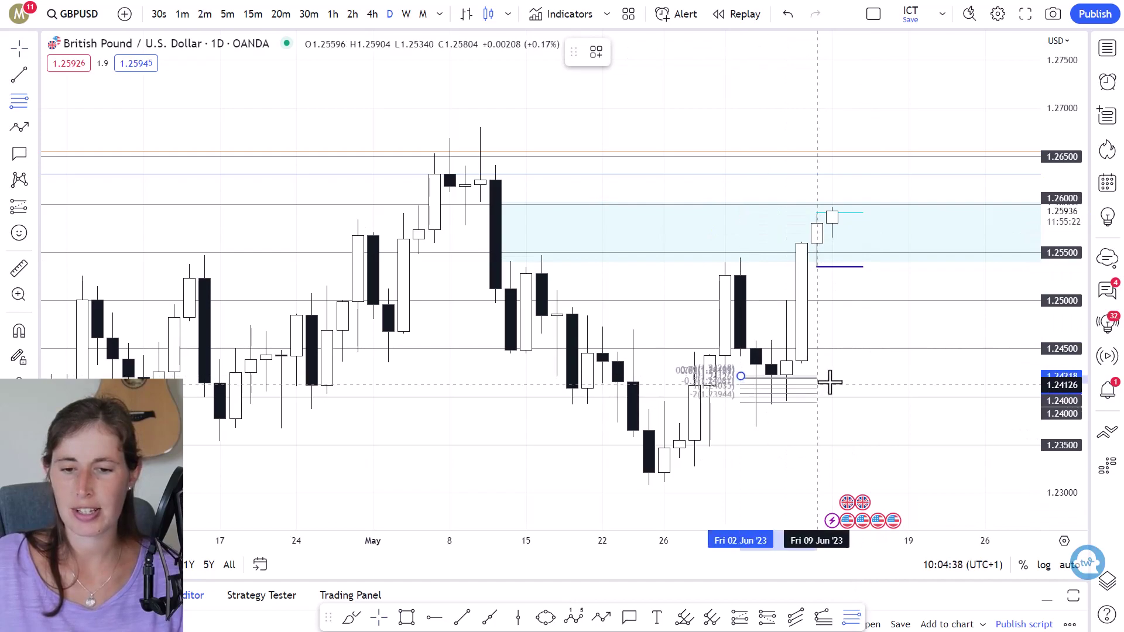
left_click(913, 211)
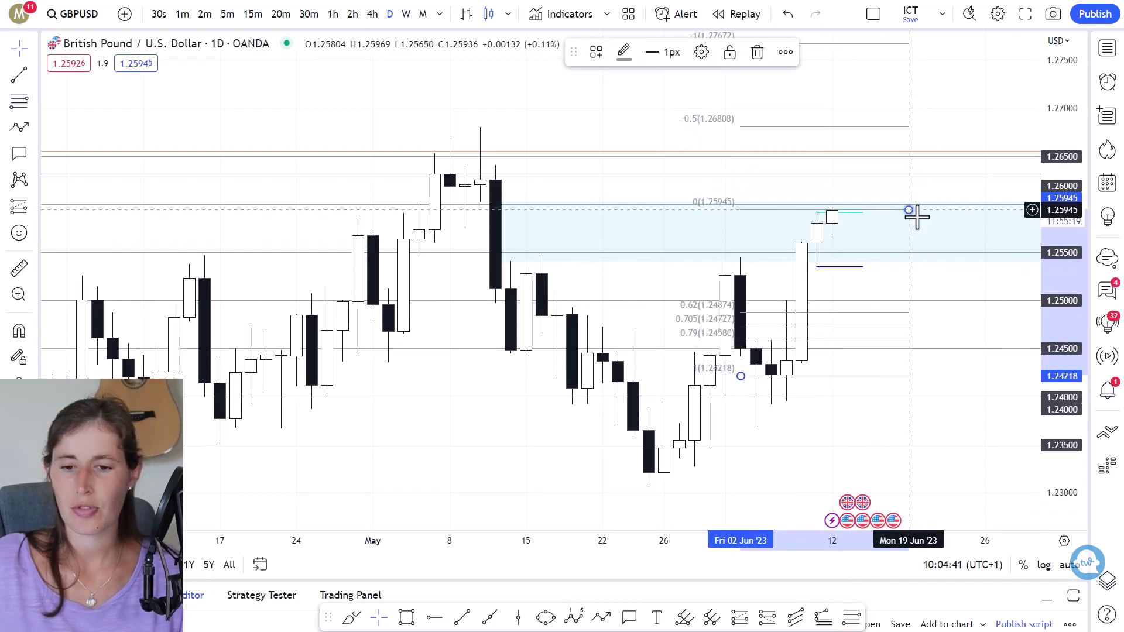
Mark the 0.62 to 0.79 retracement zone from 12 to 23 June with a rectangle using the key levels template, and delete the Fibonacci retracement
left_click_drag(876, 246, 849, 239)
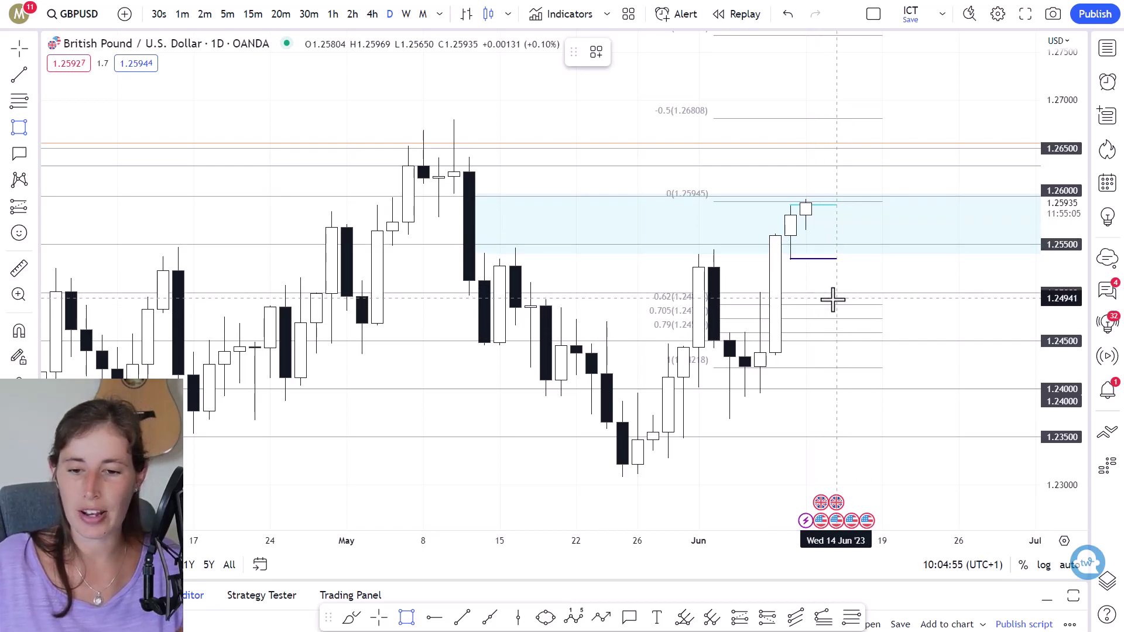
left_click_drag(806, 305, 943, 333)
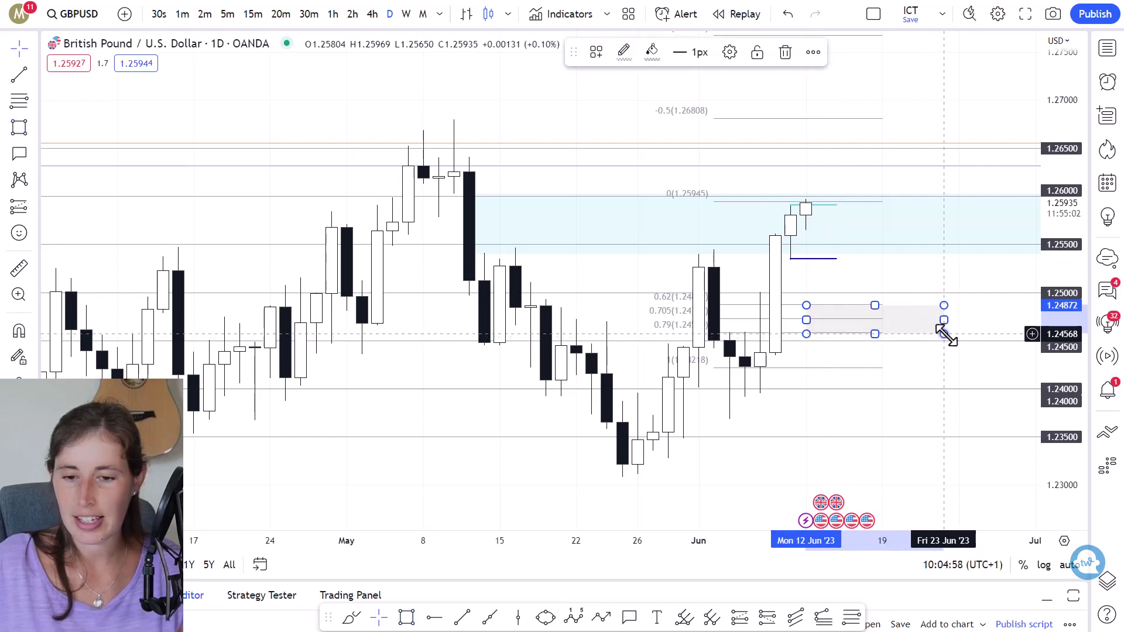
left_click(593, 54)
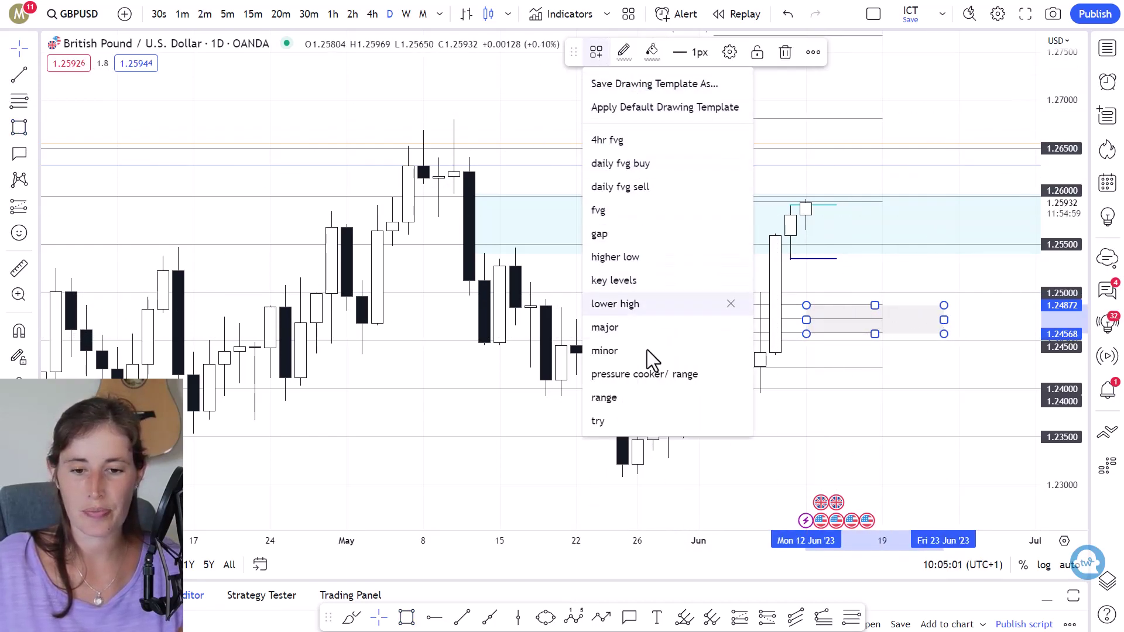
left_click(651, 280)
left_click(722, 377)
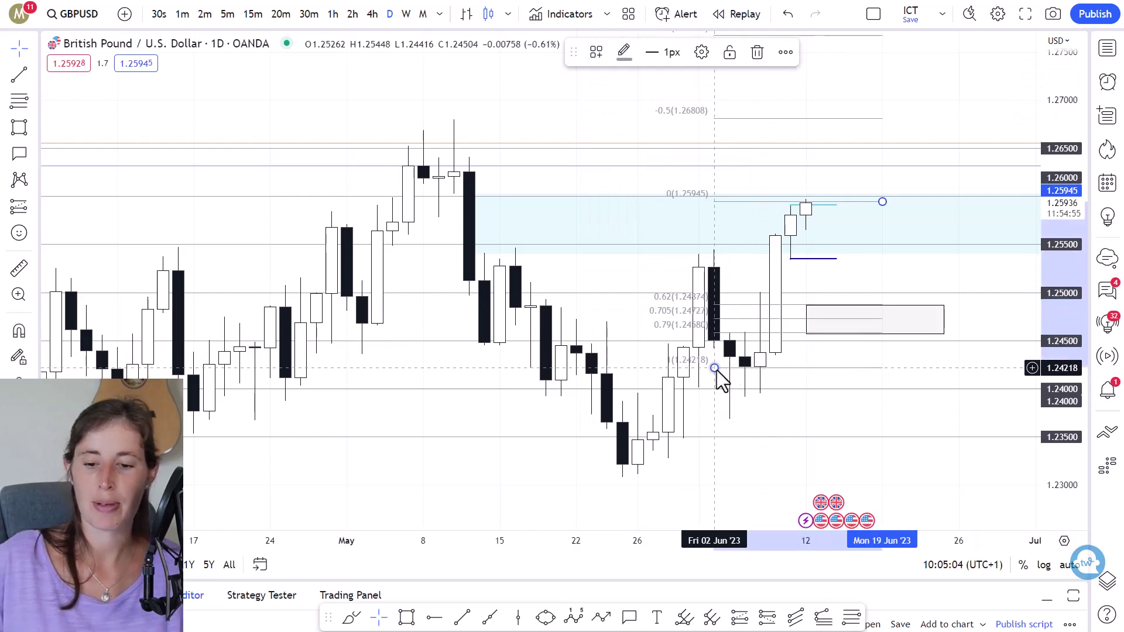
Draw a path from 13 June at about 1.2583 down to the zone, bouncing twice near 1.2483 and rising to about 1.2629, and delete it
left_click_drag(810, 426, 787, 468)
left_click(605, 619)
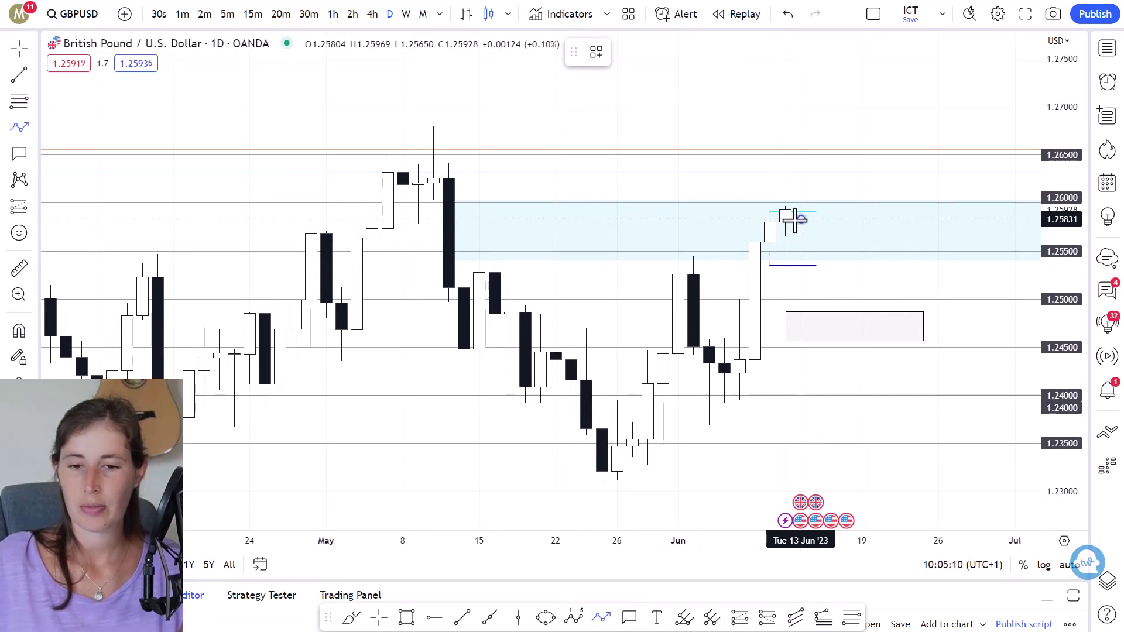
left_click(830, 316)
left_click(846, 286)
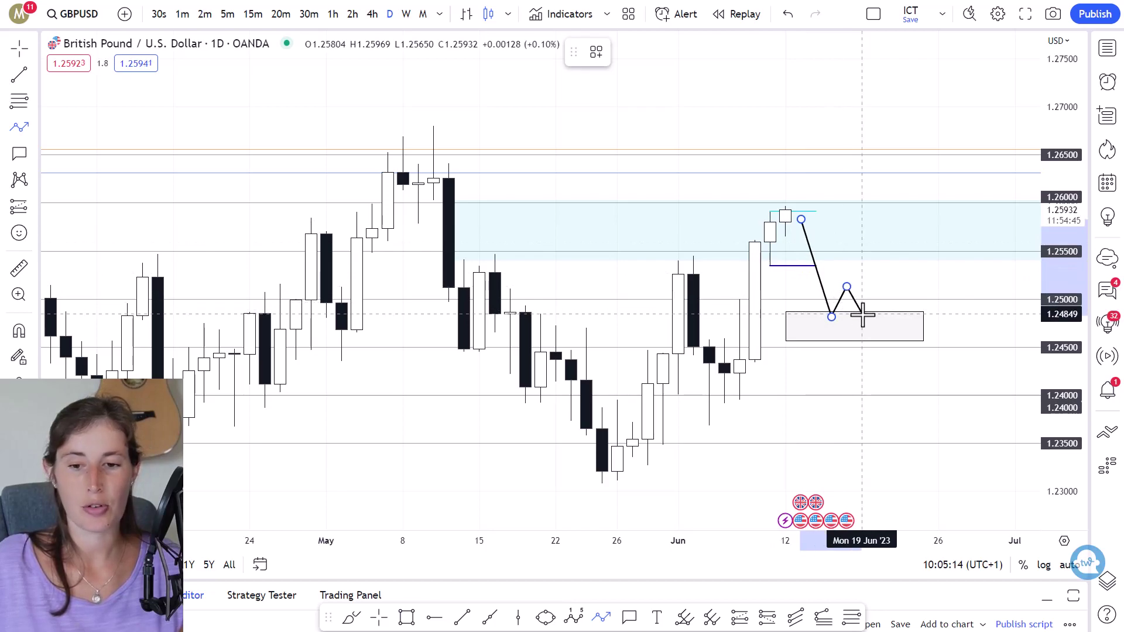
left_click(862, 315)
left_click(877, 272)
left_click(893, 291)
double_click(923, 176)
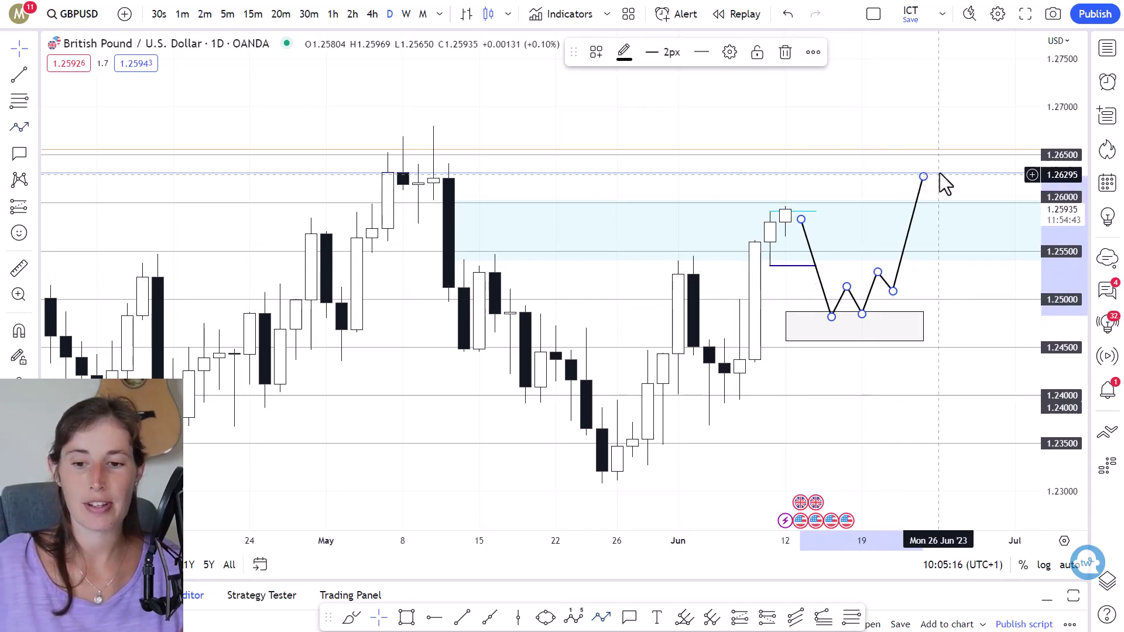
key("Delete")
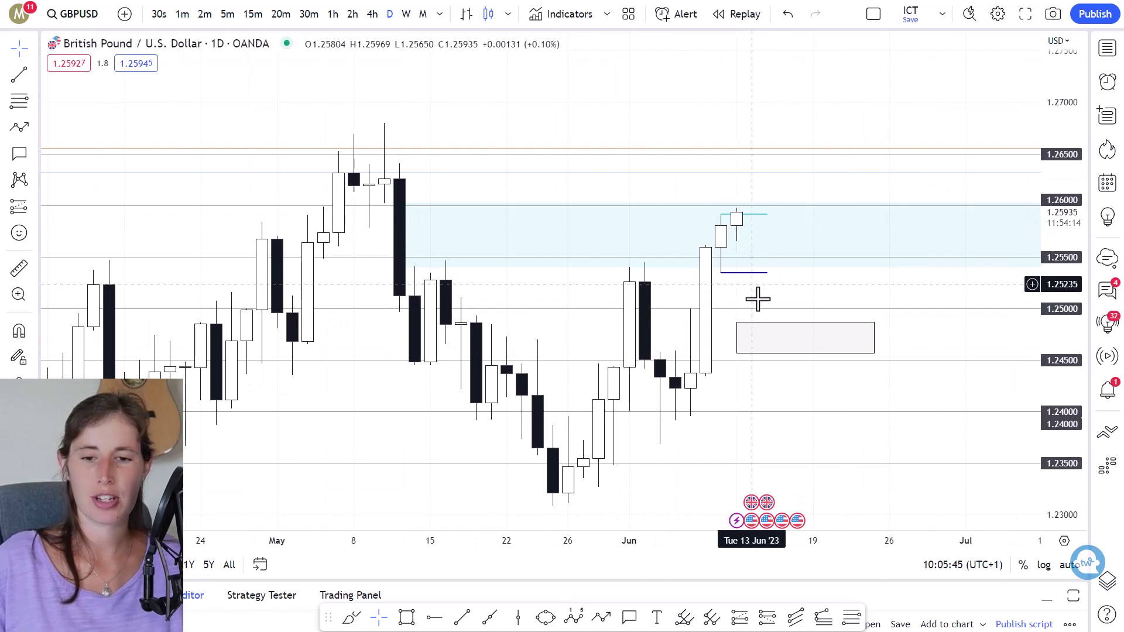
left_click(760, 335)
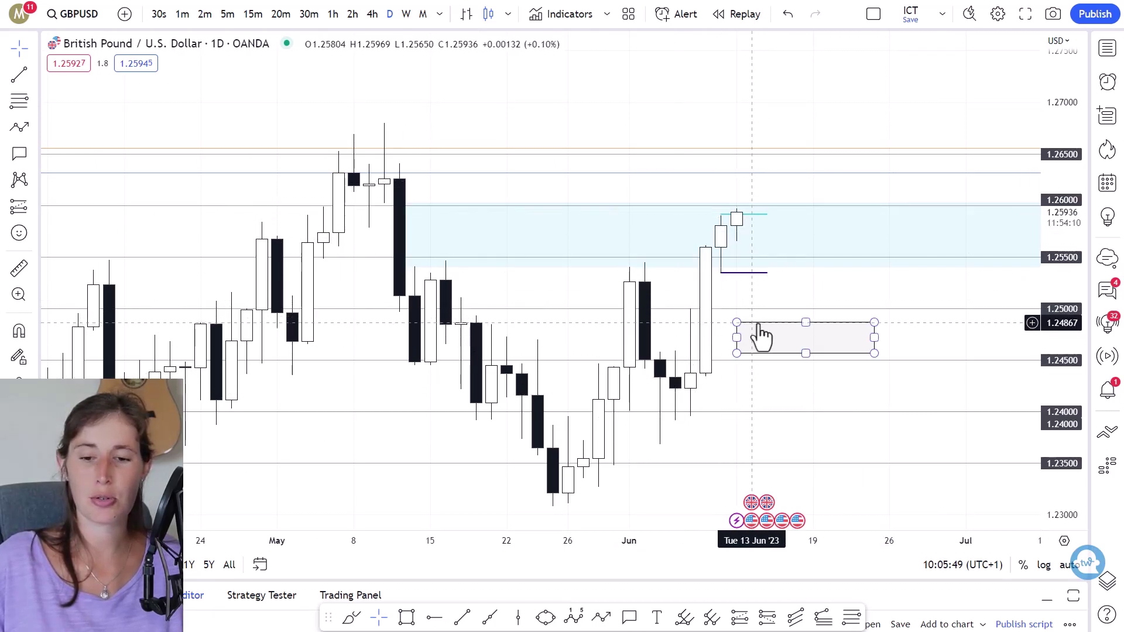
left_click(761, 334)
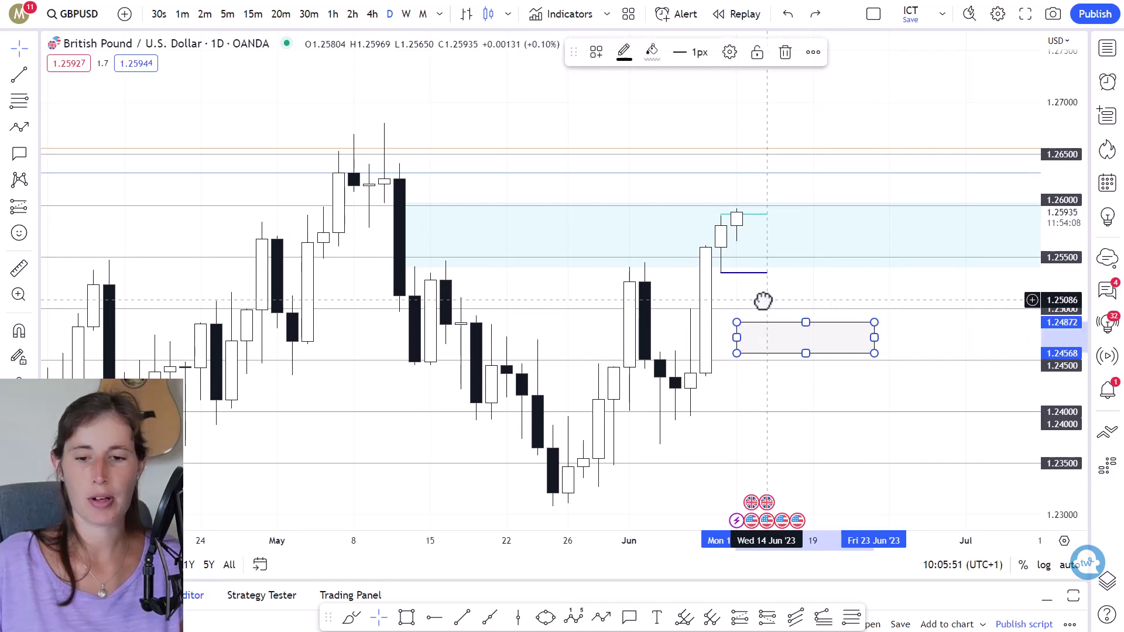
left_click(780, 285)
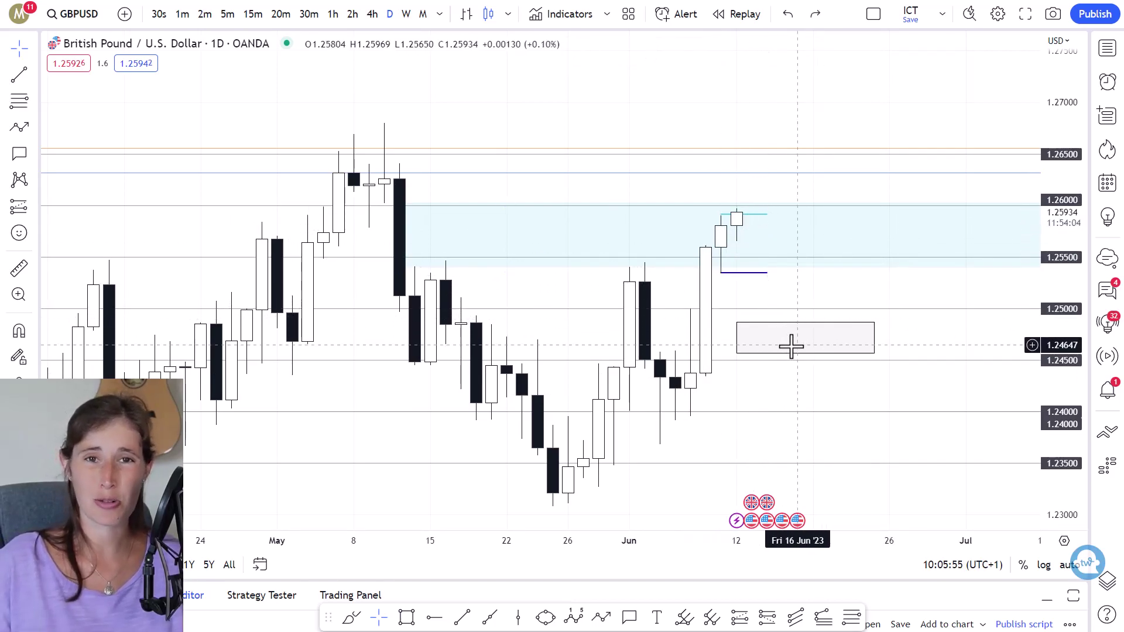
left_click_drag(1034, 329, 989, 307)
left_click_drag(1064, 351, 782, 296)
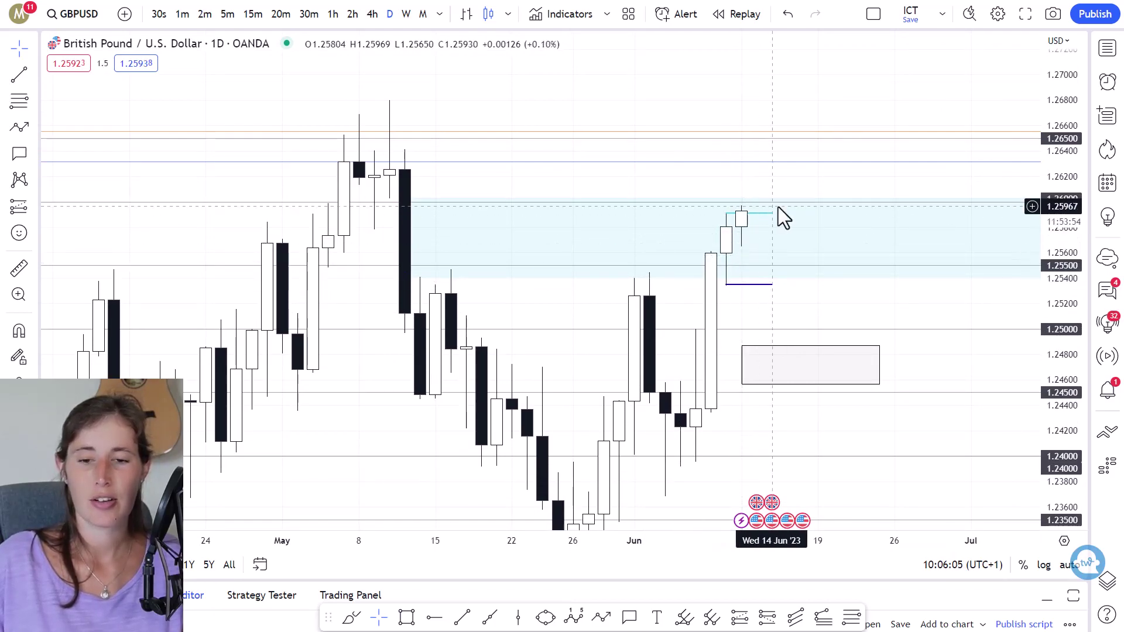
Examine the price action from early May to 12 June on the 4-hour chart, and return to the daily chart
left_click(370, 24)
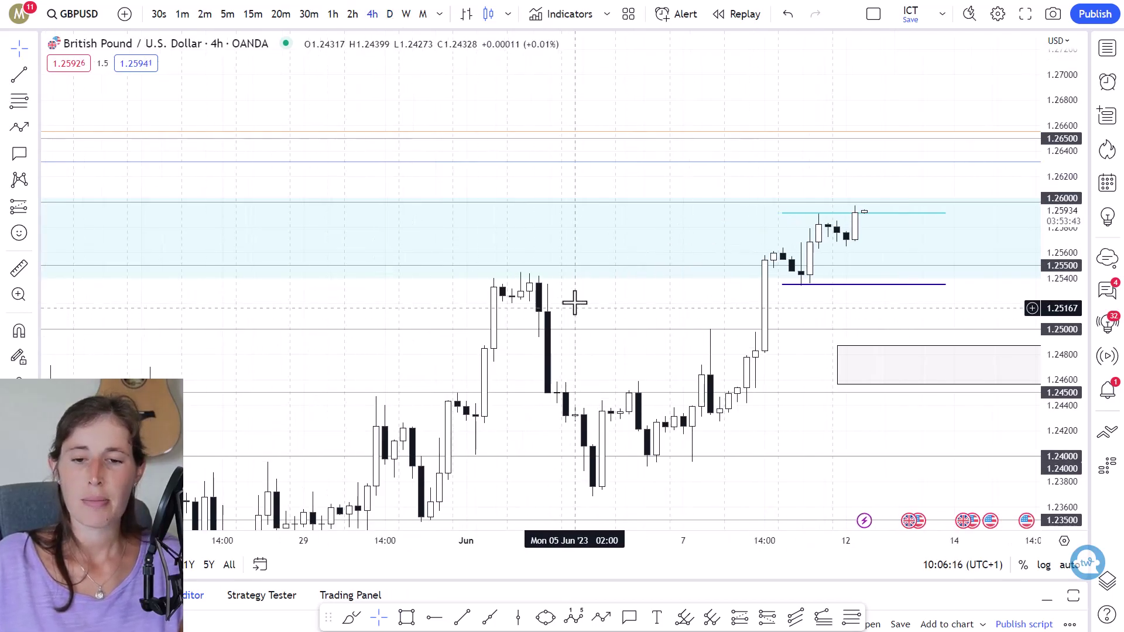
scroll(574, 302, "down", 4)
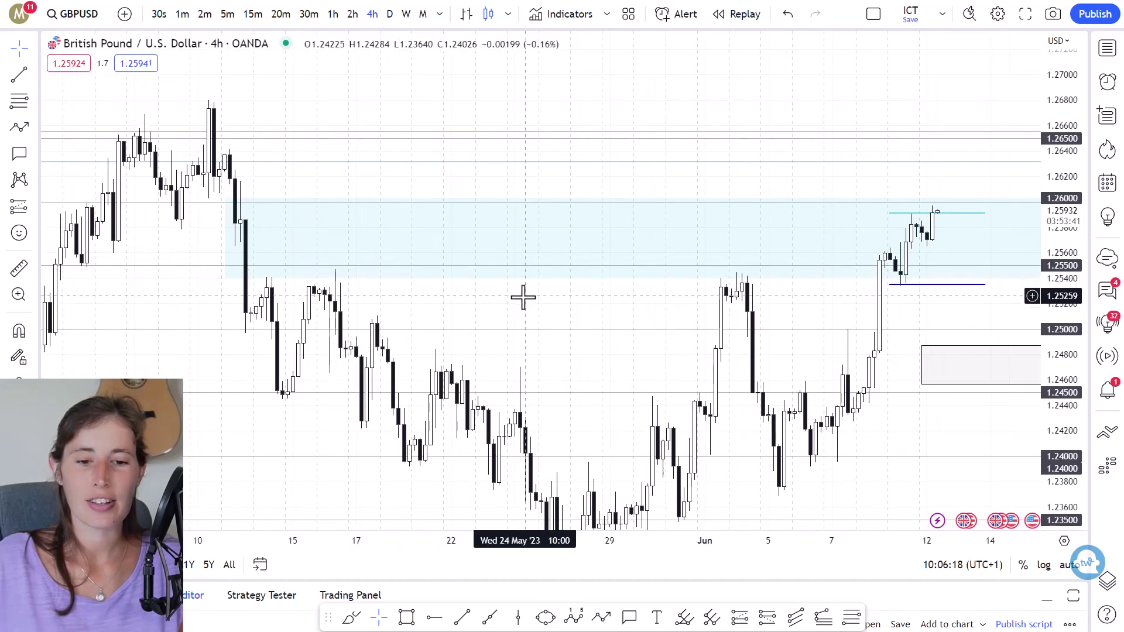
left_click_drag(523, 298, 577, 296)
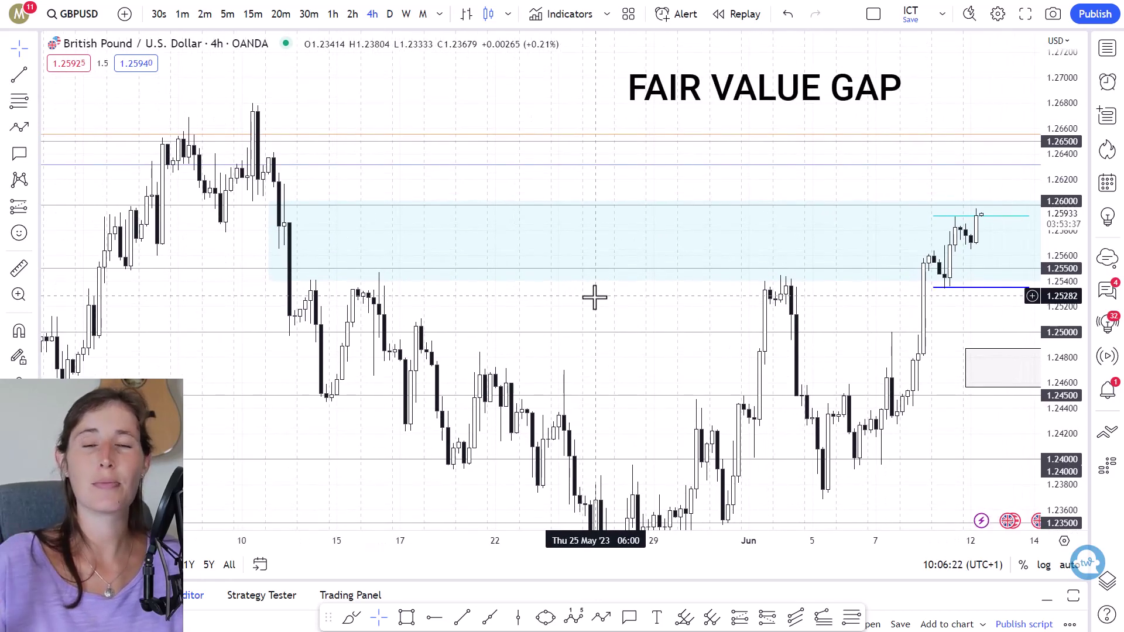
scroll(594, 298, "up", 1)
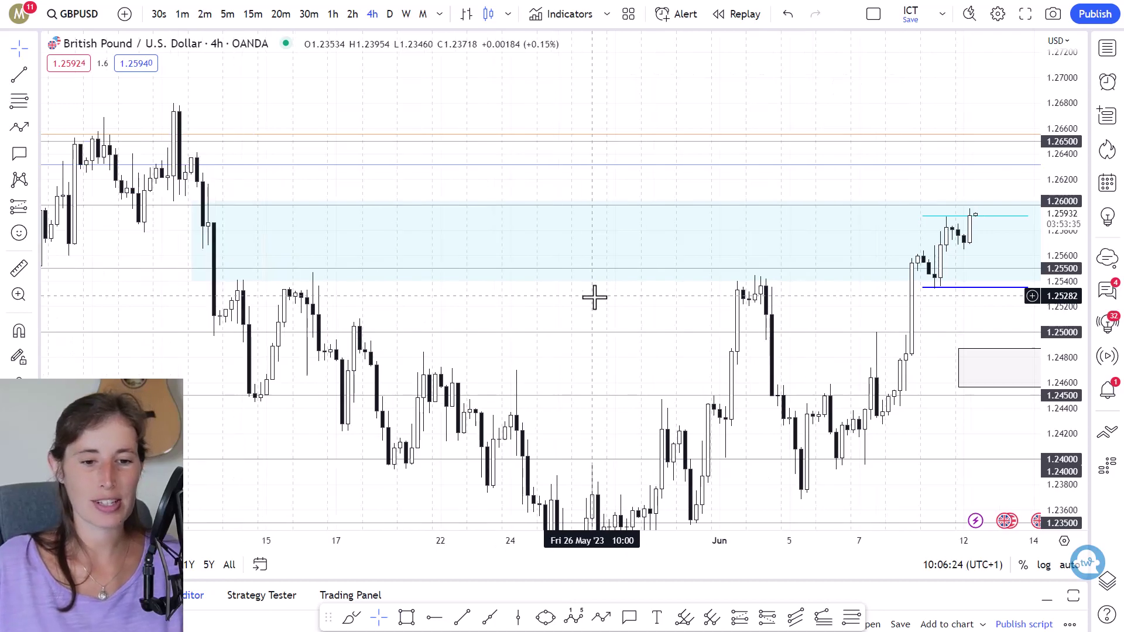
scroll(276, 244, "down", 1)
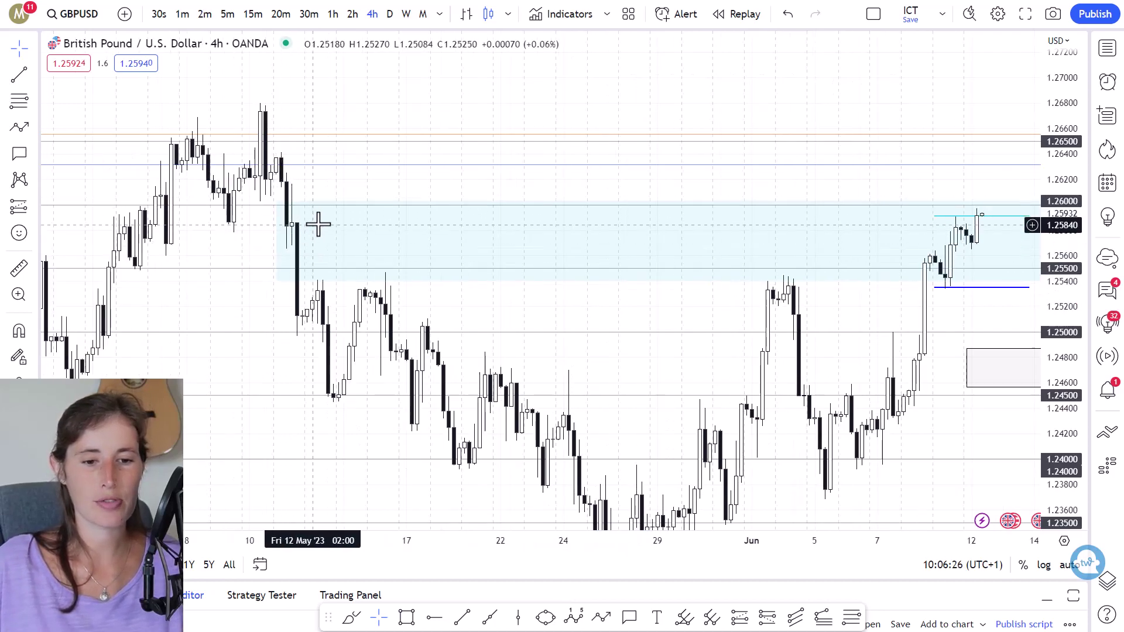
left_click(393, 19)
scroll(436, 95, "up", 5)
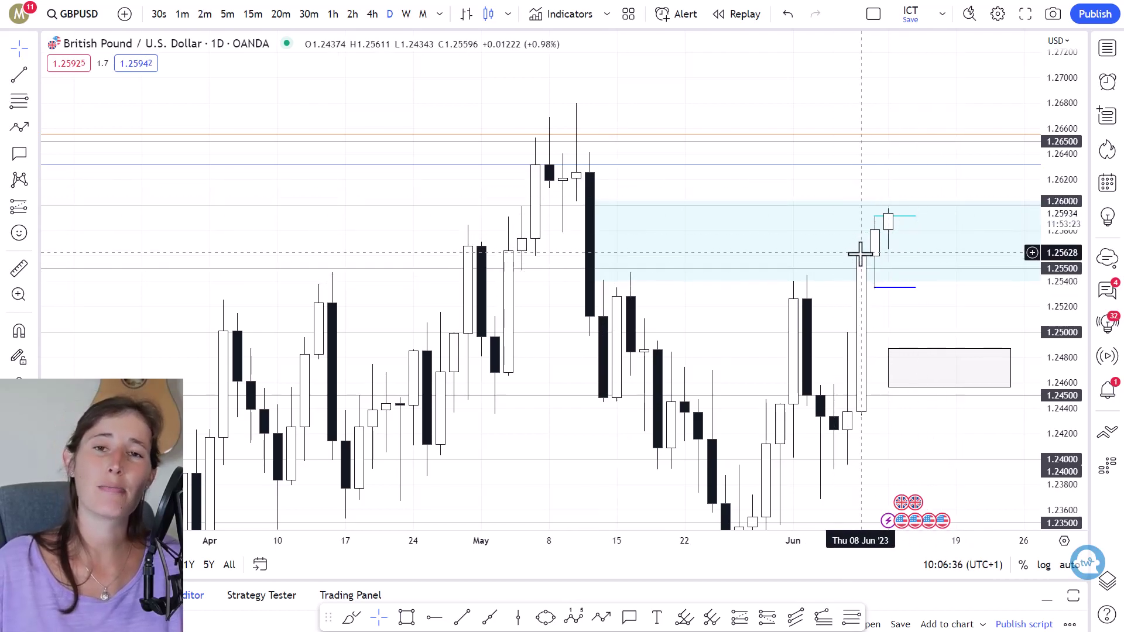
Switch to the 4-hour timeframe and examine the latest rise between the previous daily high and low lines
left_click(372, 14)
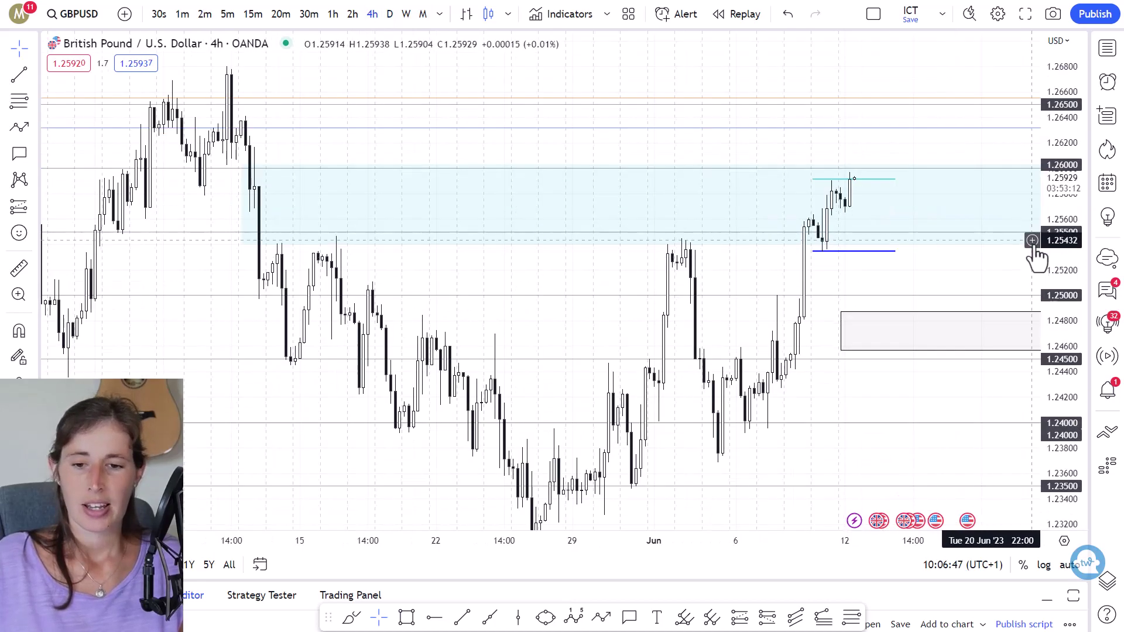
left_click_drag(890, 378, 927, 306)
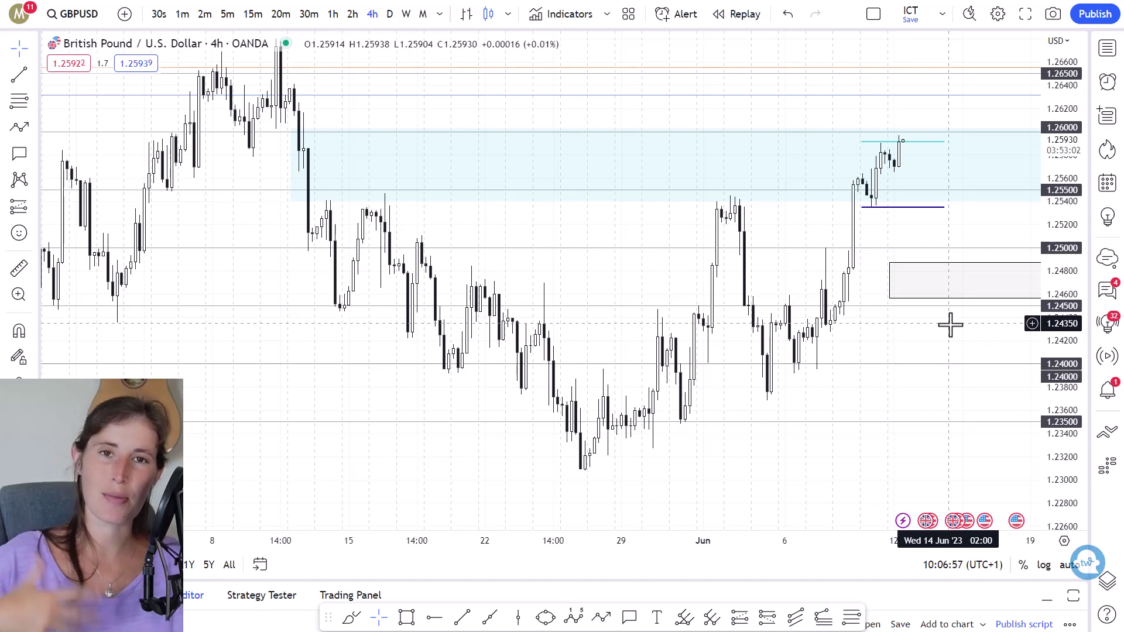
scroll(950, 325, "up", 1)
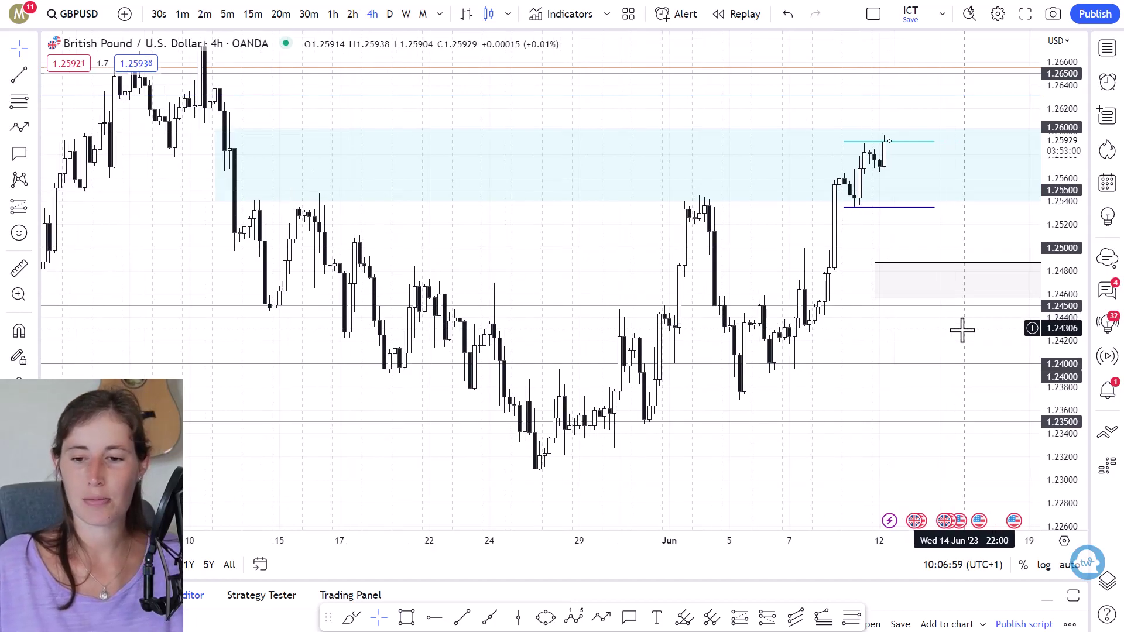
left_click_drag(960, 328, 950, 359)
scroll(894, 254, "right", 3)
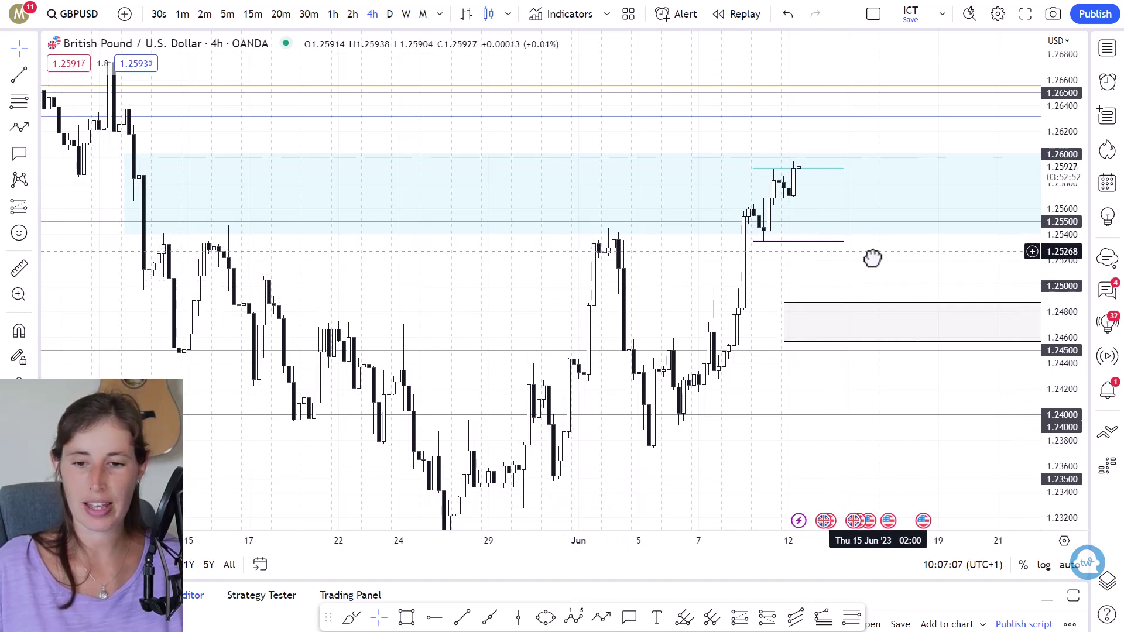
scroll(872, 258, "up", 3)
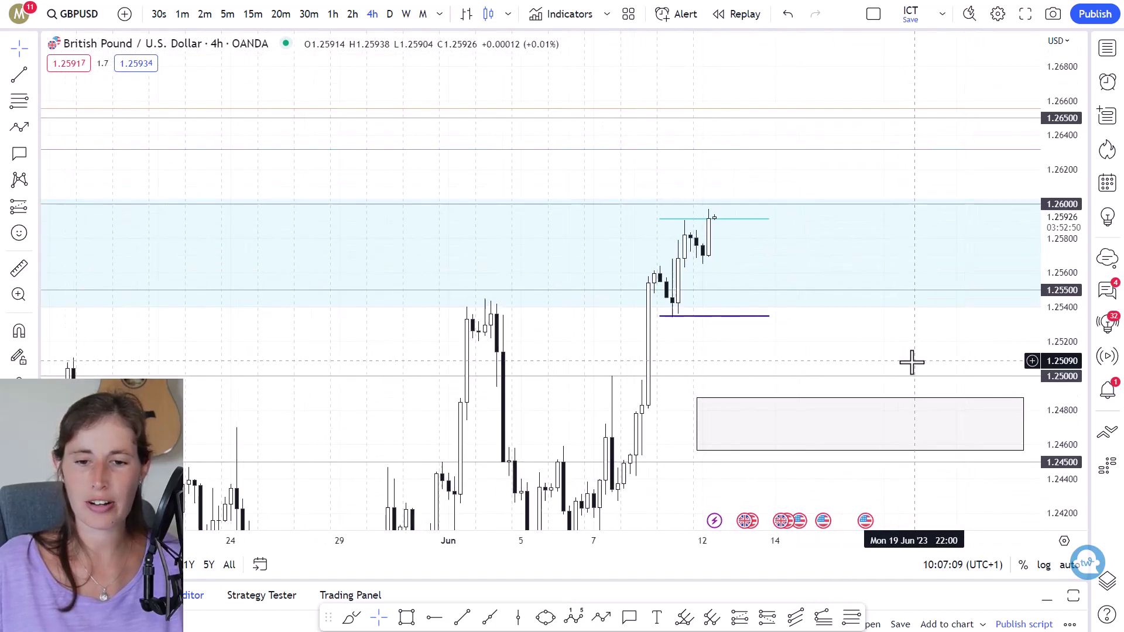
Trace the 8 to 12 June rise with a path from about 1.2476 to 1.2587, with pullbacks near 1.2539 and 1.2564
left_click(601, 618)
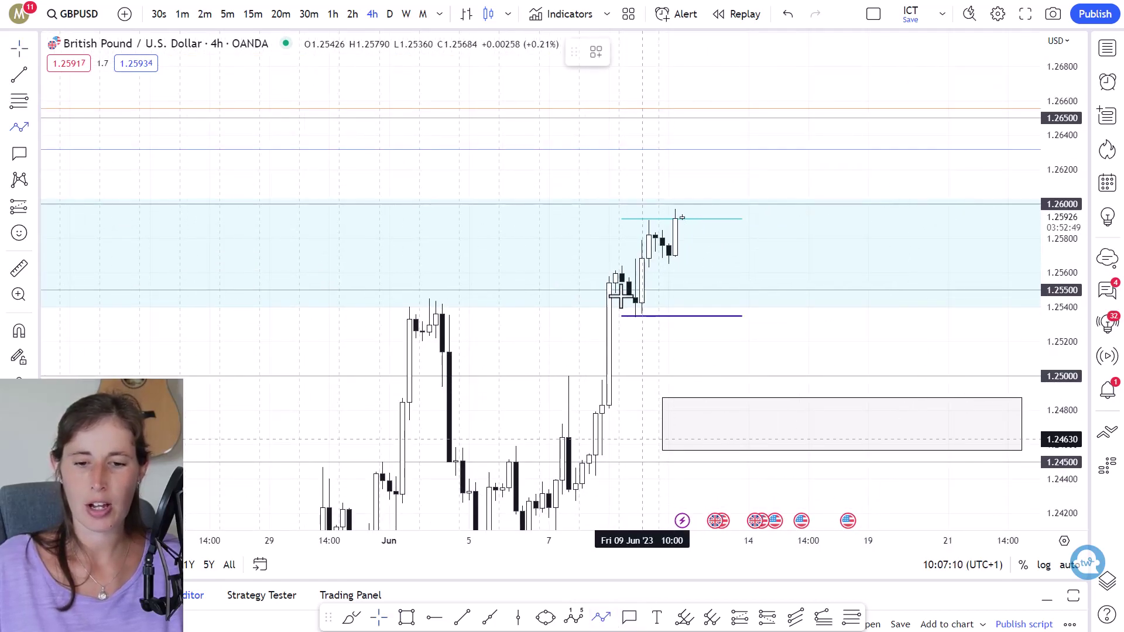
left_click(608, 417)
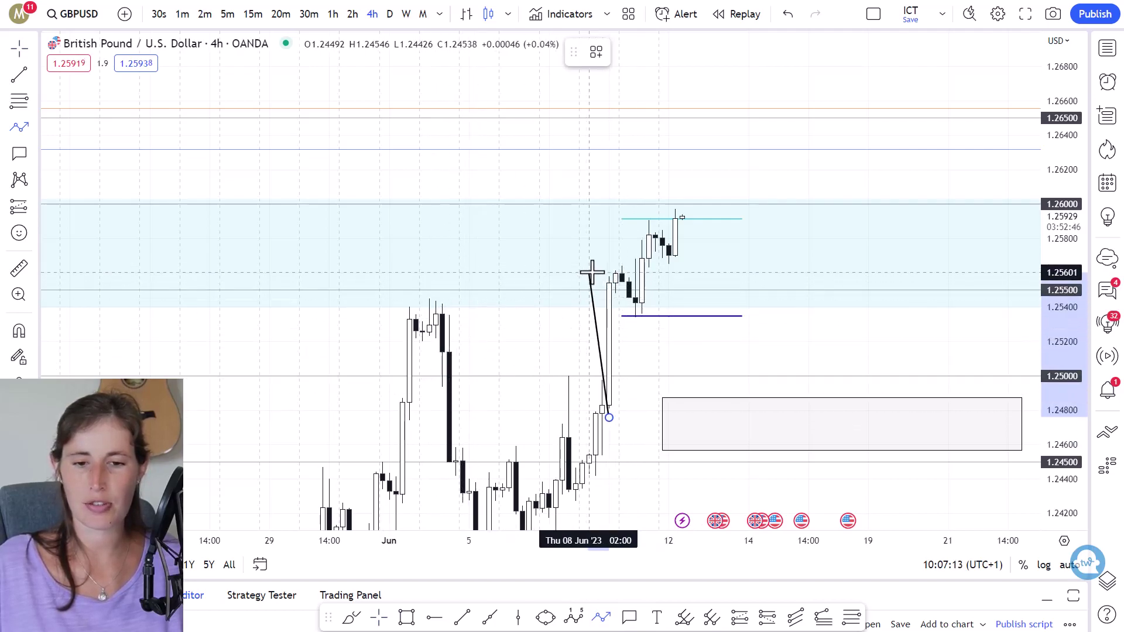
left_click(615, 271)
left_click(635, 308)
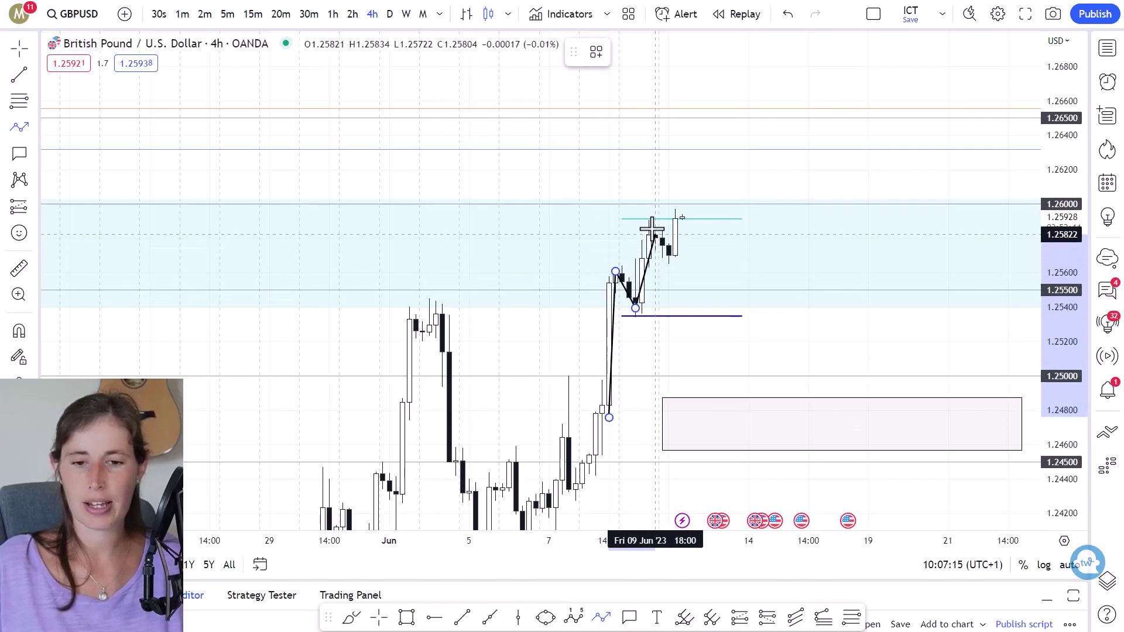
left_click(649, 223)
left_click(676, 264)
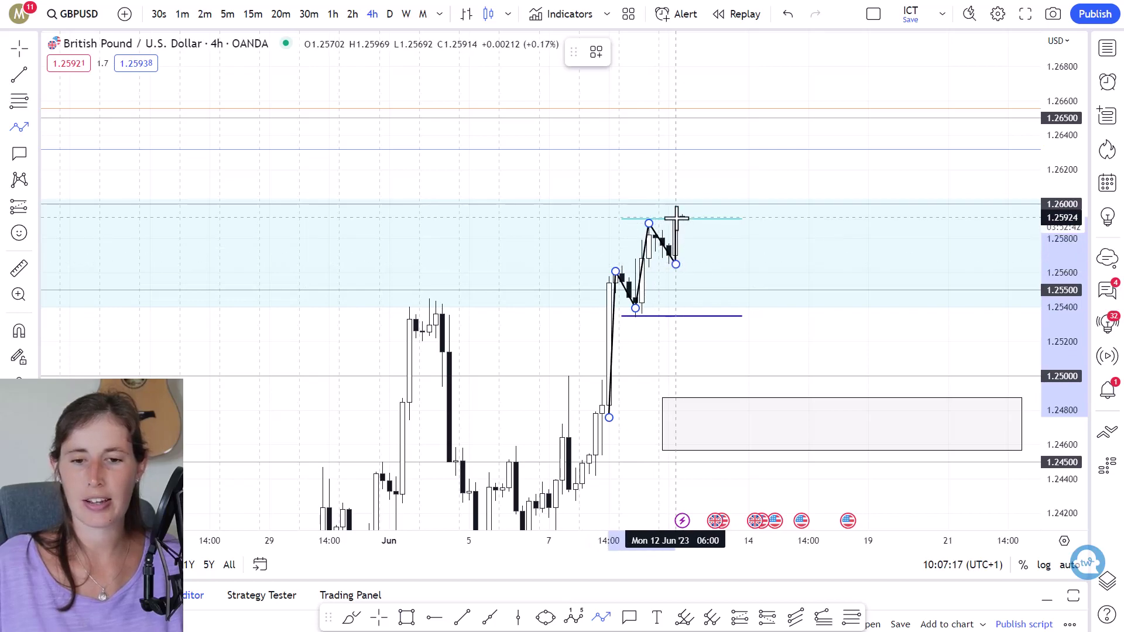
double_click(683, 227)
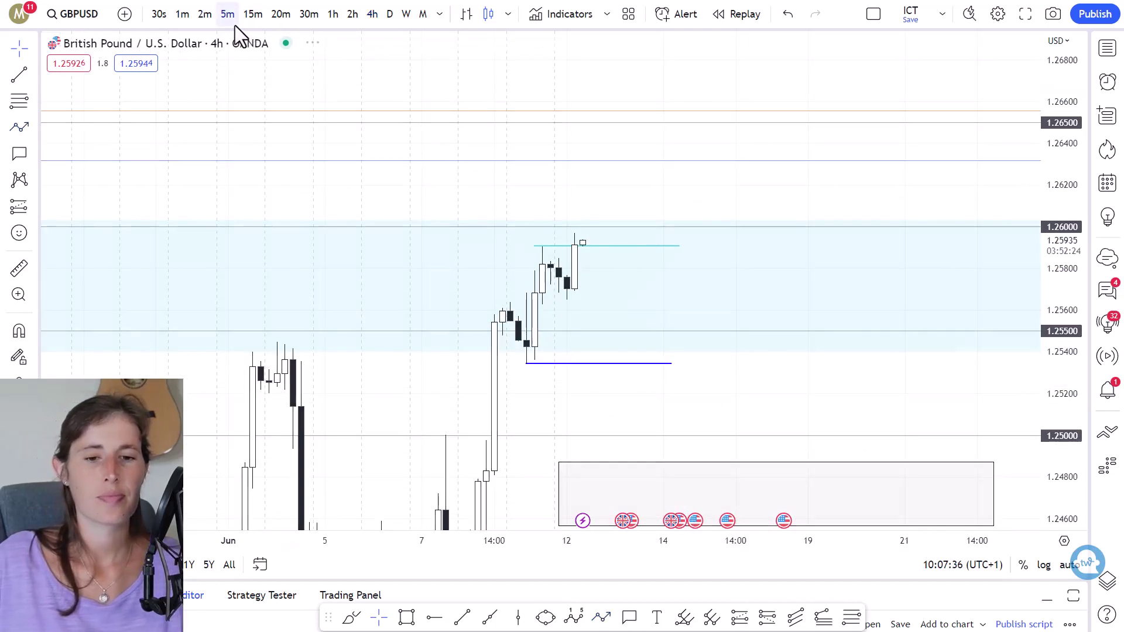
Switch the chart to the 5-minute timeframe and frame the price action from 8 to 12 June
left_click(233, 21)
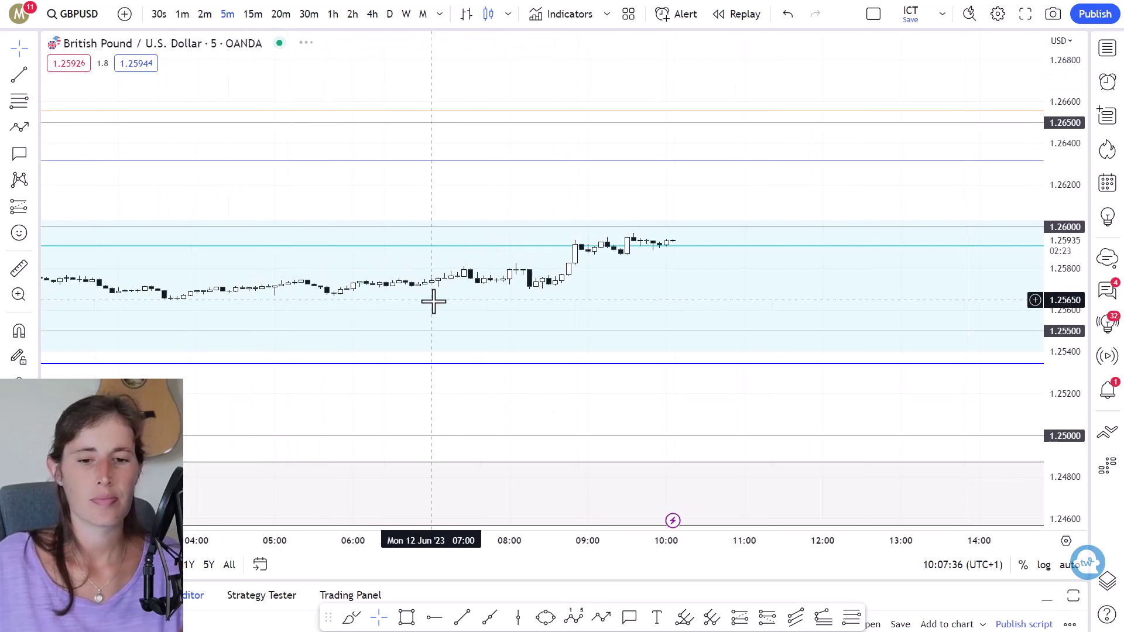
scroll(432, 298, "down", 5)
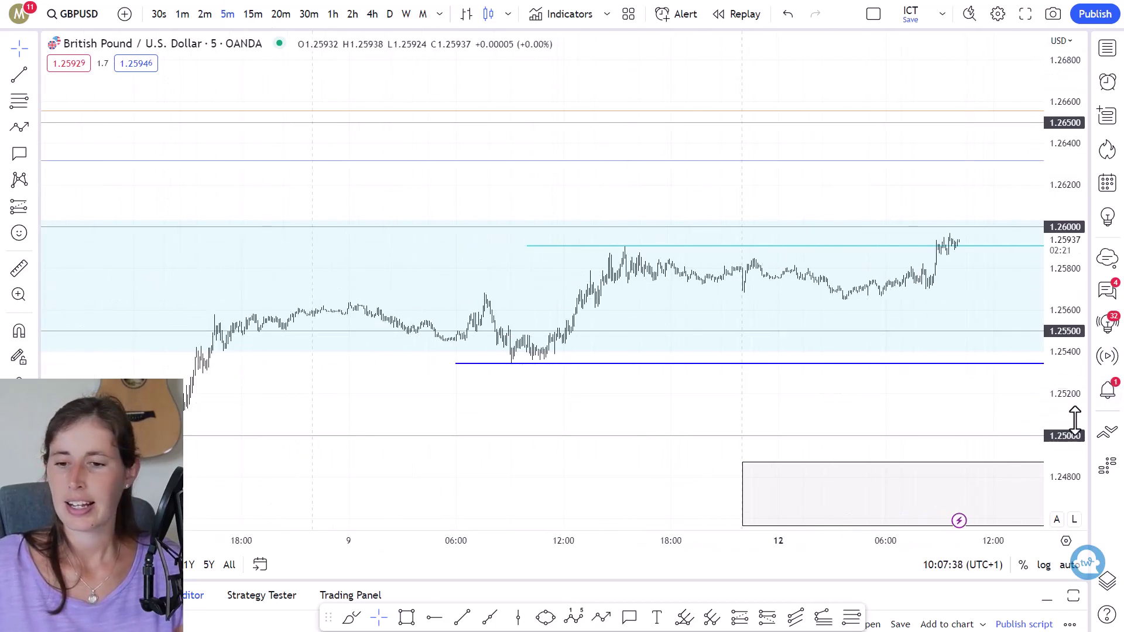
left_click_drag(886, 405, 827, 359)
scroll(855, 328, "down", 2)
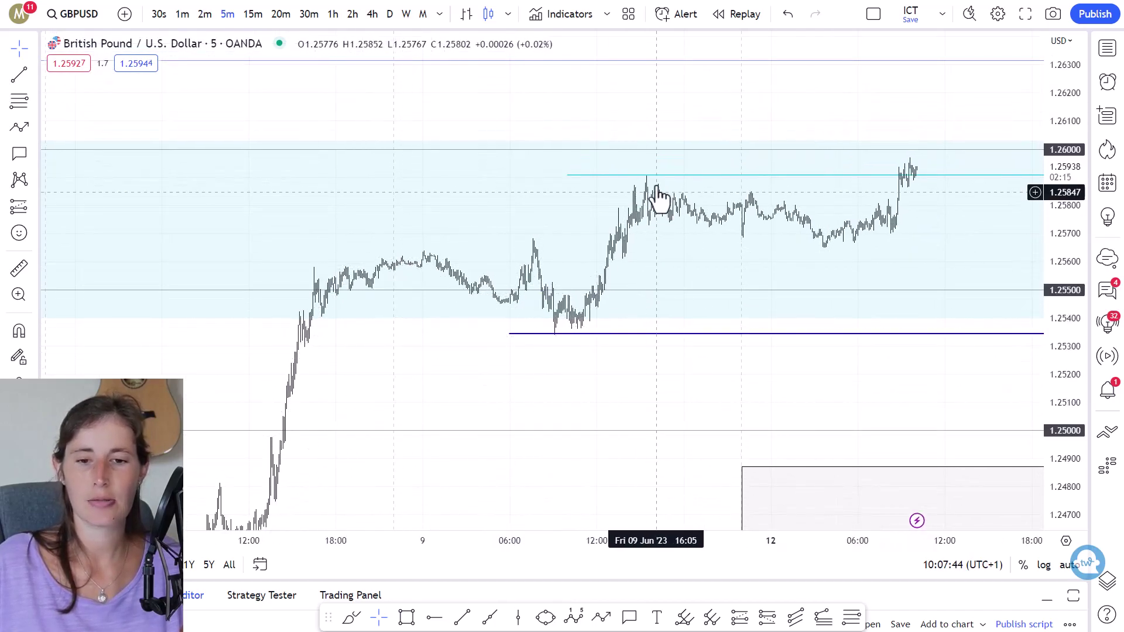
left_click_drag(1063, 448, 1065, 372)
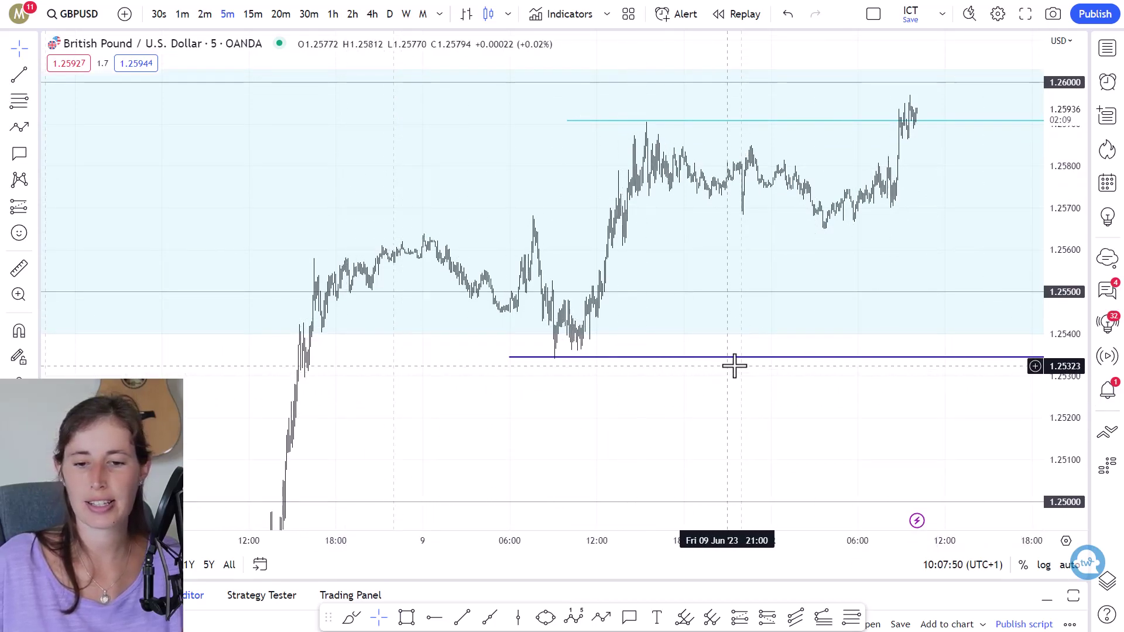
left_click_drag(909, 391, 762, 477)
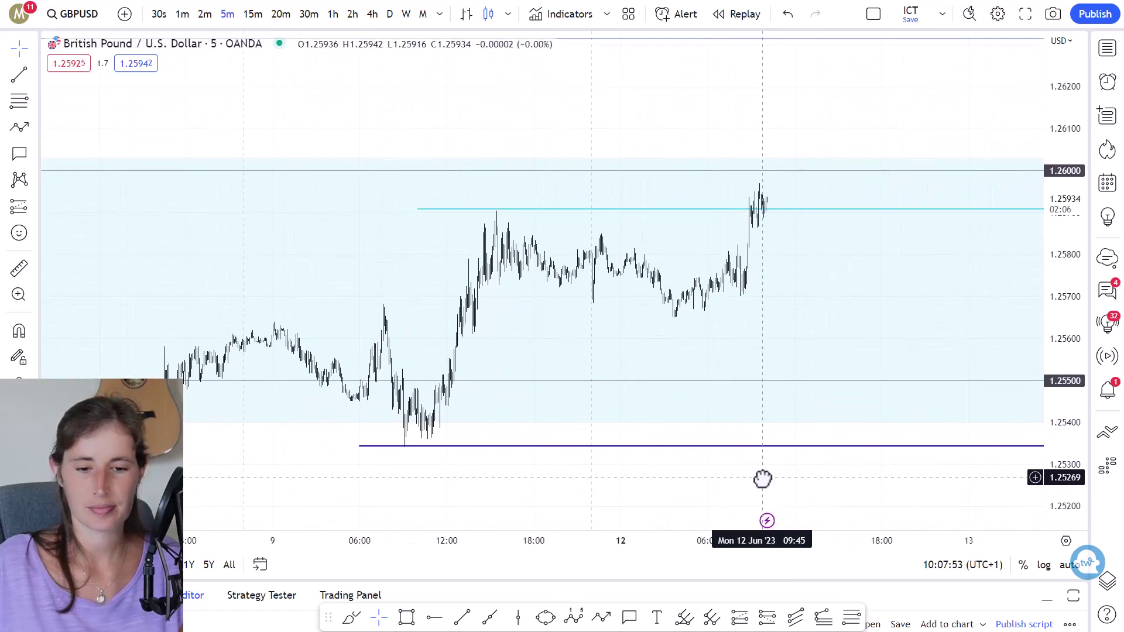
Trace the 8 to 12 June swings with a path peaking near 1.2568 and 1.2590 and dipping near 1.2536 and 1.2566
left_click(601, 617)
left_click(175, 459)
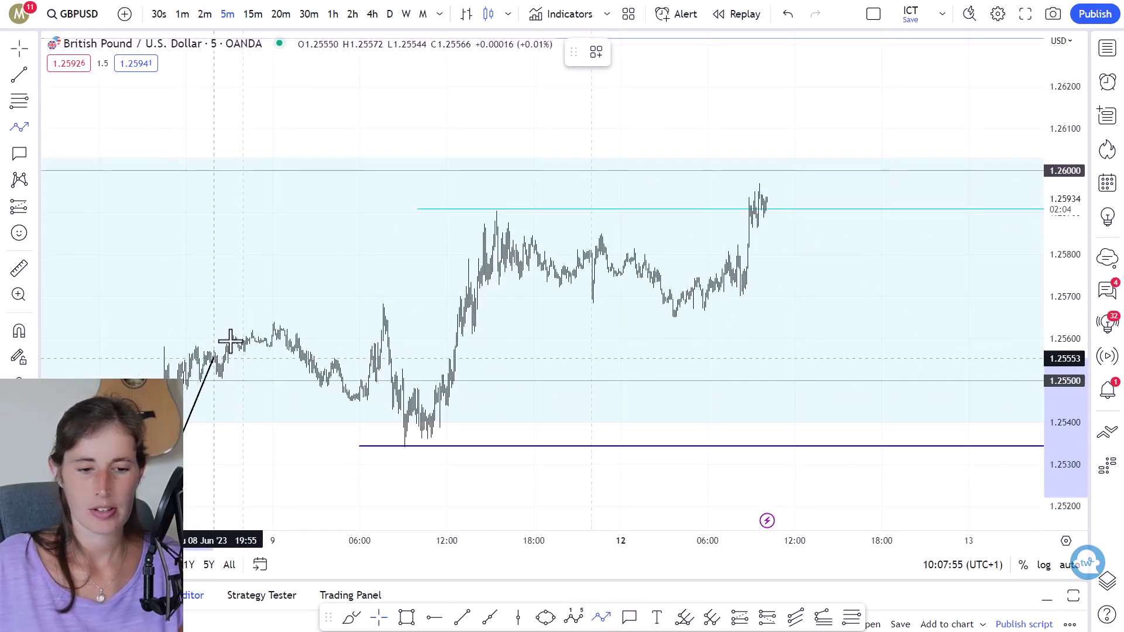
left_click(251, 305)
left_click(391, 439)
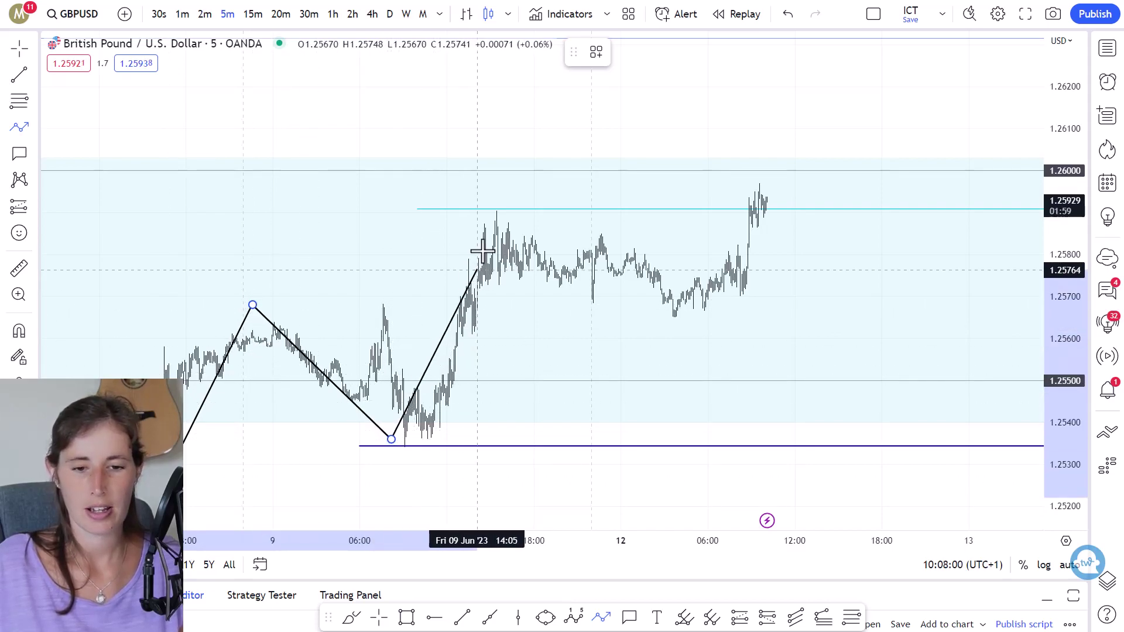
left_click(491, 211)
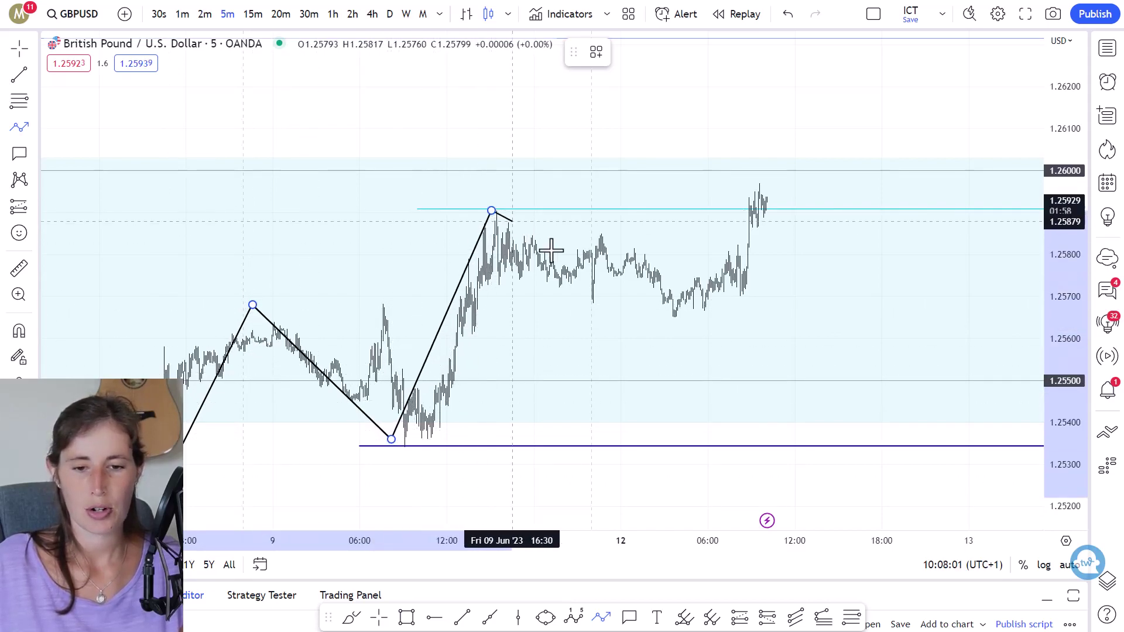
left_click(669, 315)
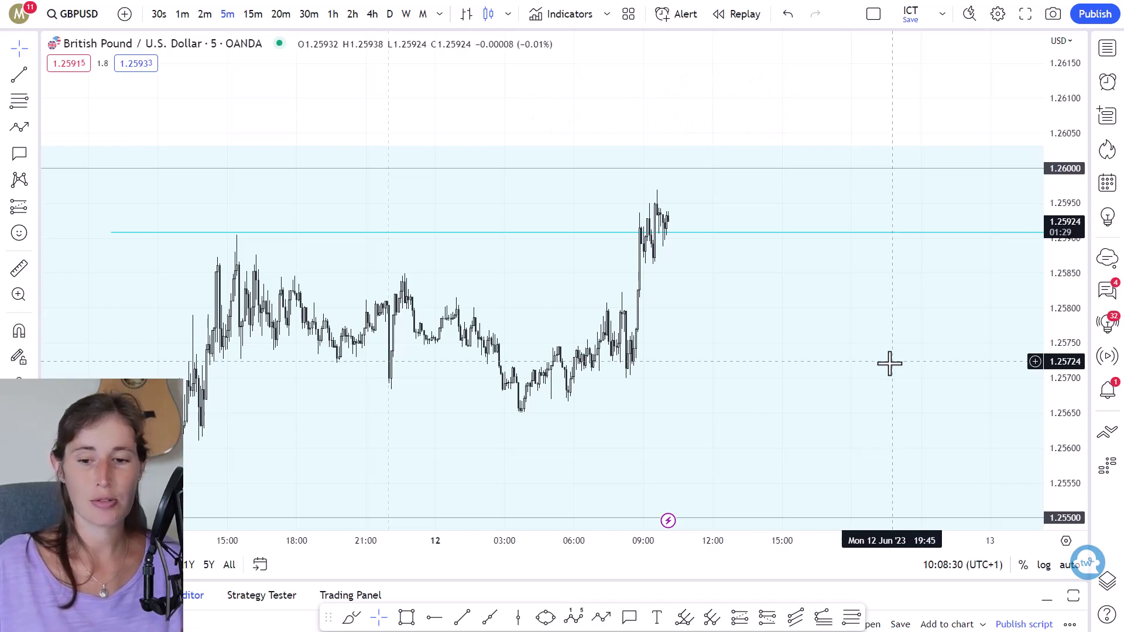
Draw a Fibonacci retracement on 12 June from the 03:10 low at about 1.2565 up to about 1.2595
scroll(896, 362, "up", 2)
left_click_drag(778, 381, 810, 367)
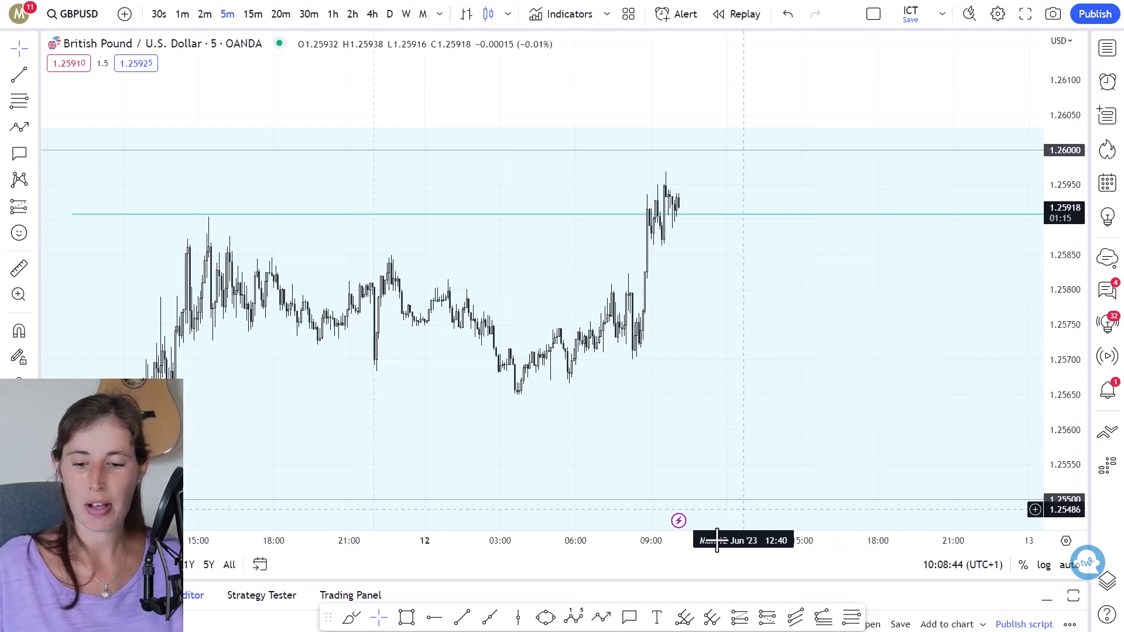
left_click_drag(773, 434, 795, 416)
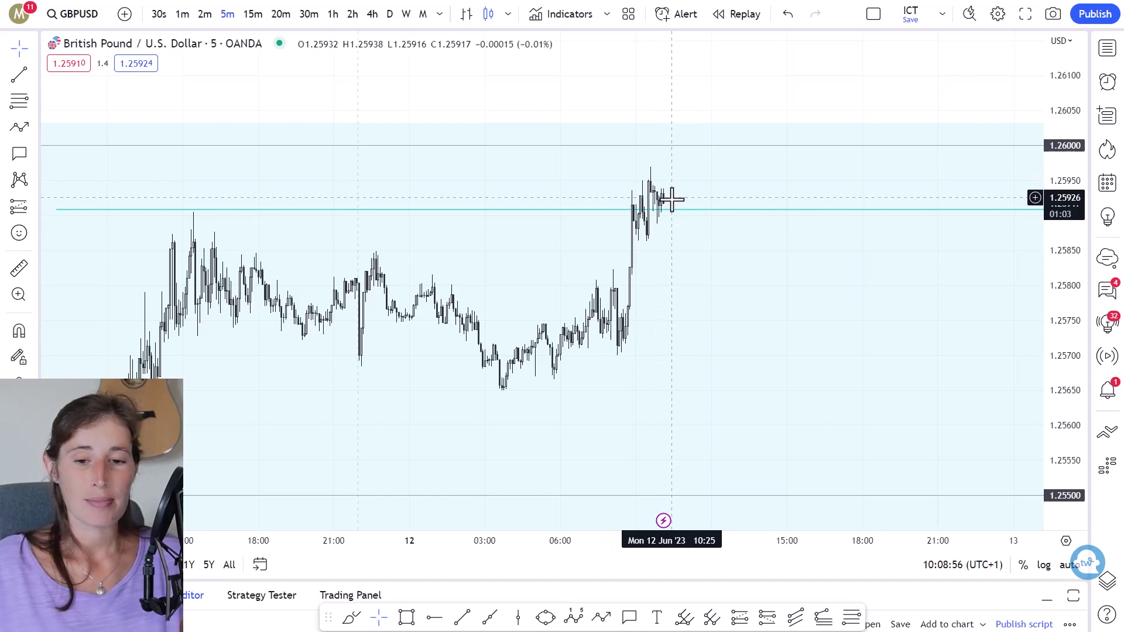
left_click(850, 616)
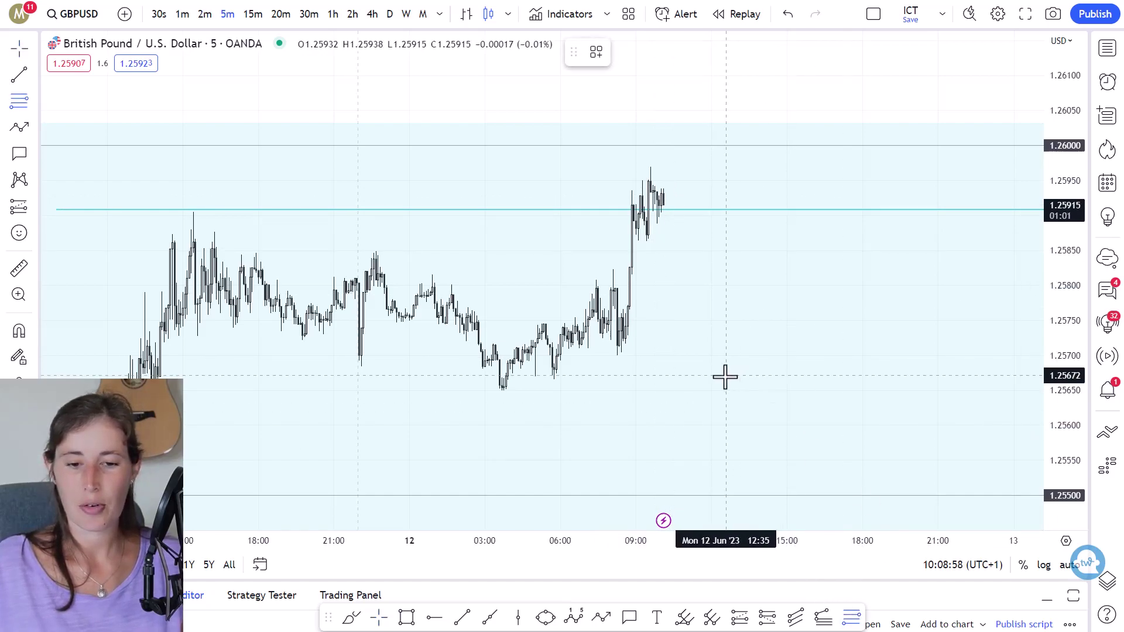
left_click(488, 389)
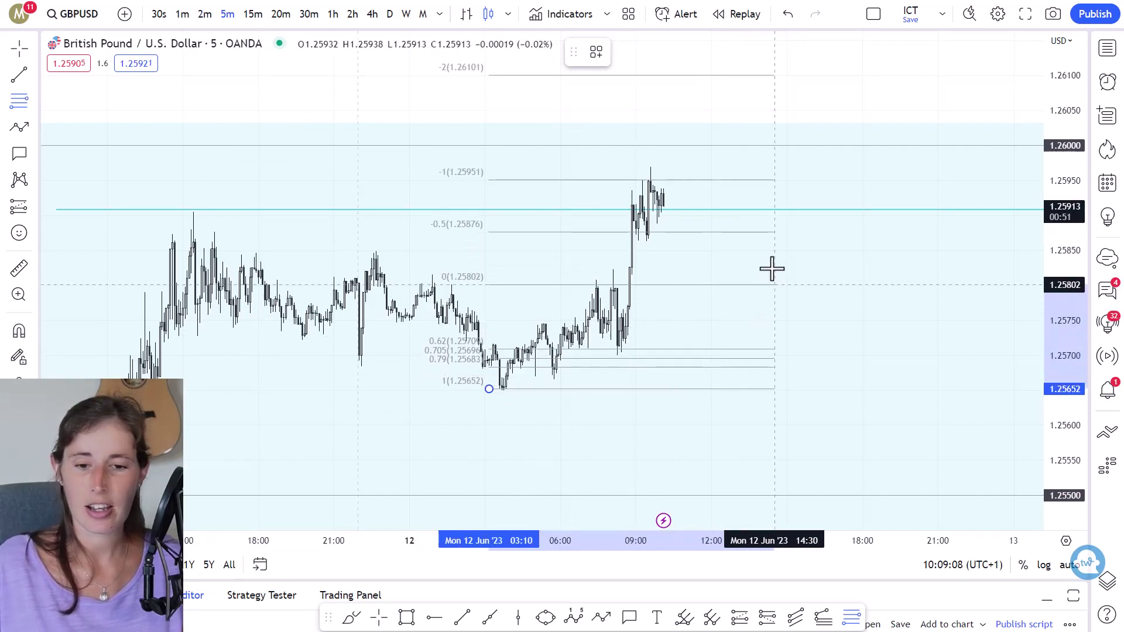
left_click(791, 181)
left_click_drag(894, 330, 853, 349)
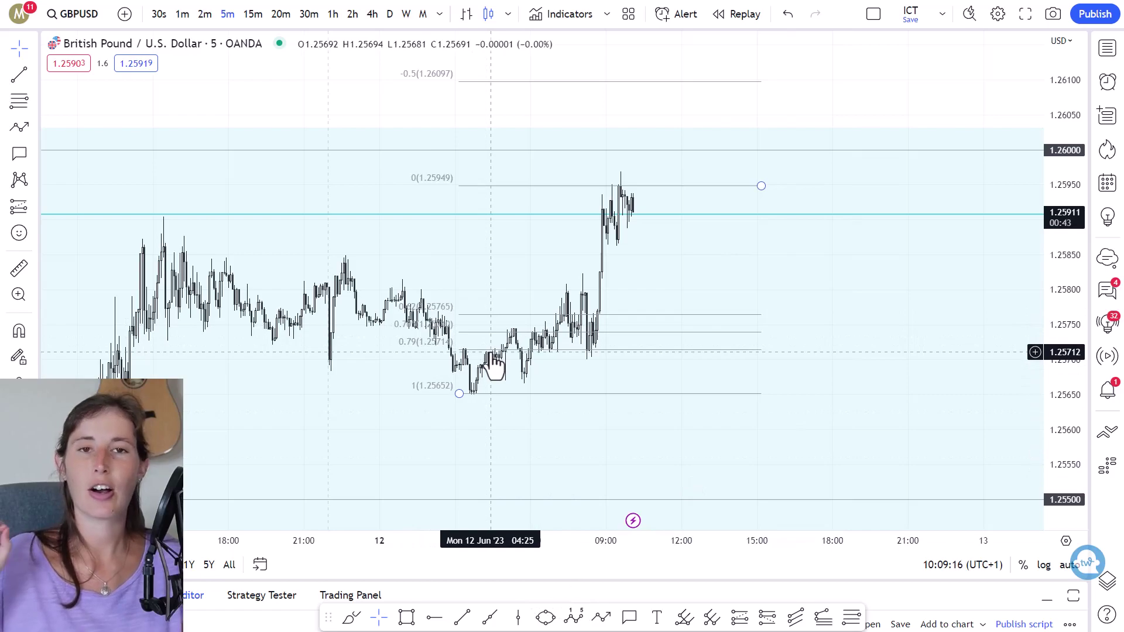
Mark the 0.62 to 0.79 retracement zone on 12 June from 10:15 to 23:05 with a rectangle, and delete the Fibonacci retracement
left_click(406, 617)
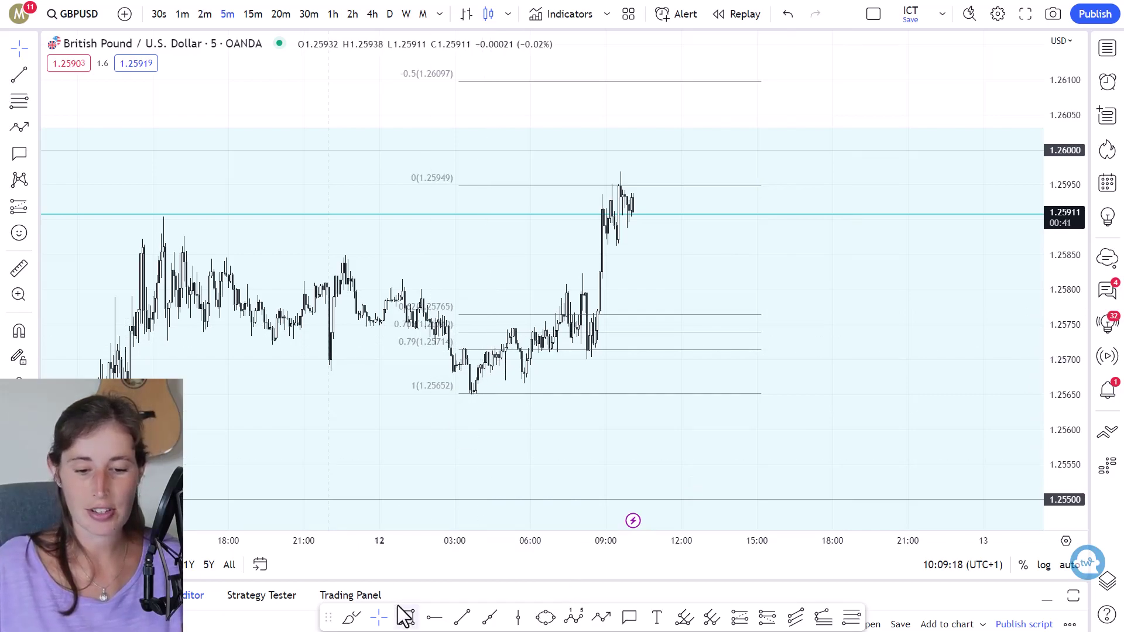
left_click(637, 316)
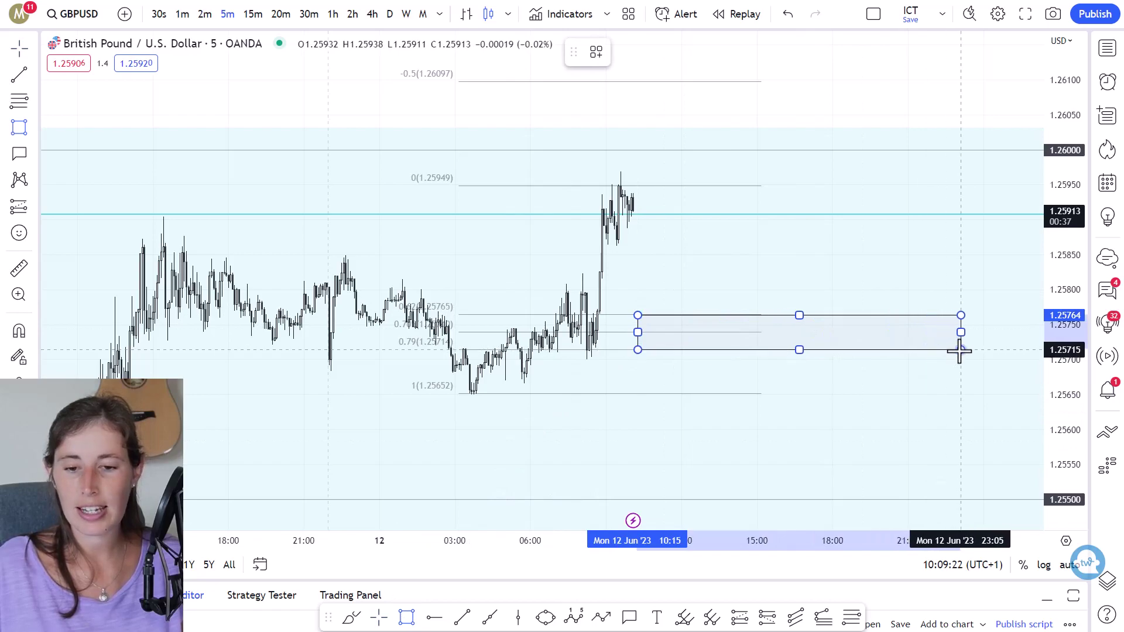
left_click(960, 349)
left_click(742, 394)
key("Delete")
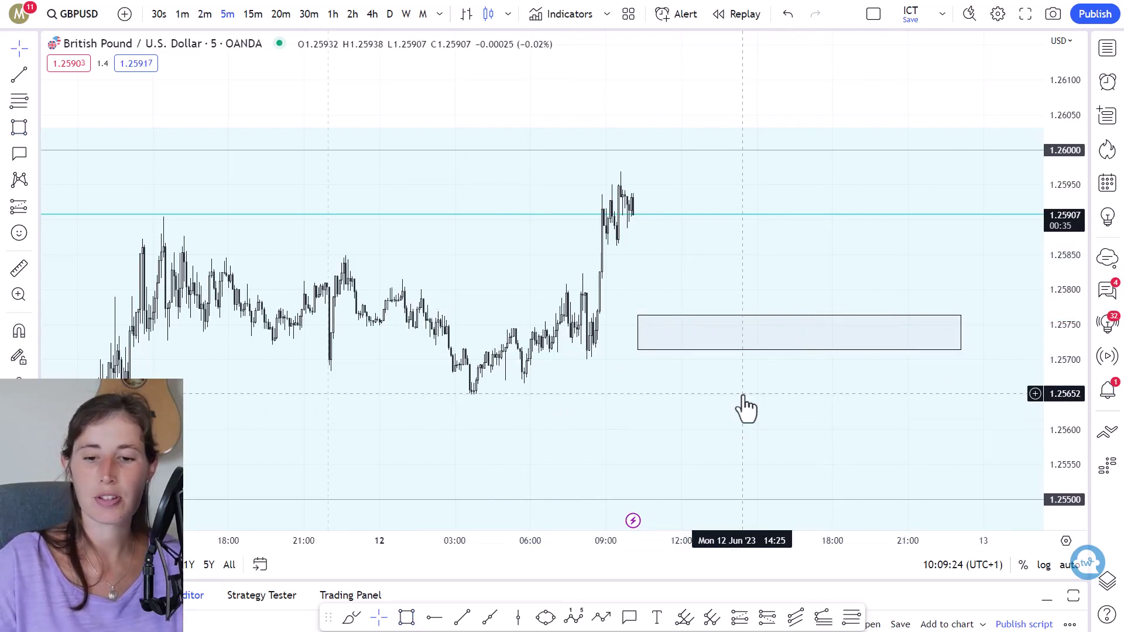
Draw a projected path on 12 June from about 1.2589 at 10:10 down into the rectangle near 1.2576 and back up to about 1.2593
scroll(746, 407, "down", 2)
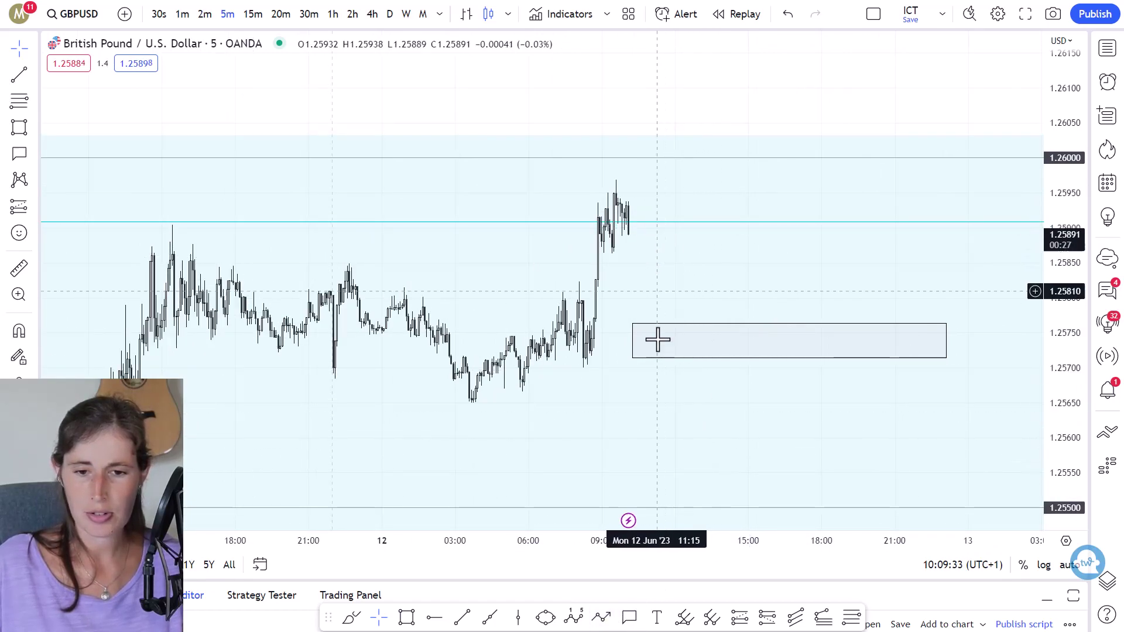
left_click(601, 617)
left_click(630, 234)
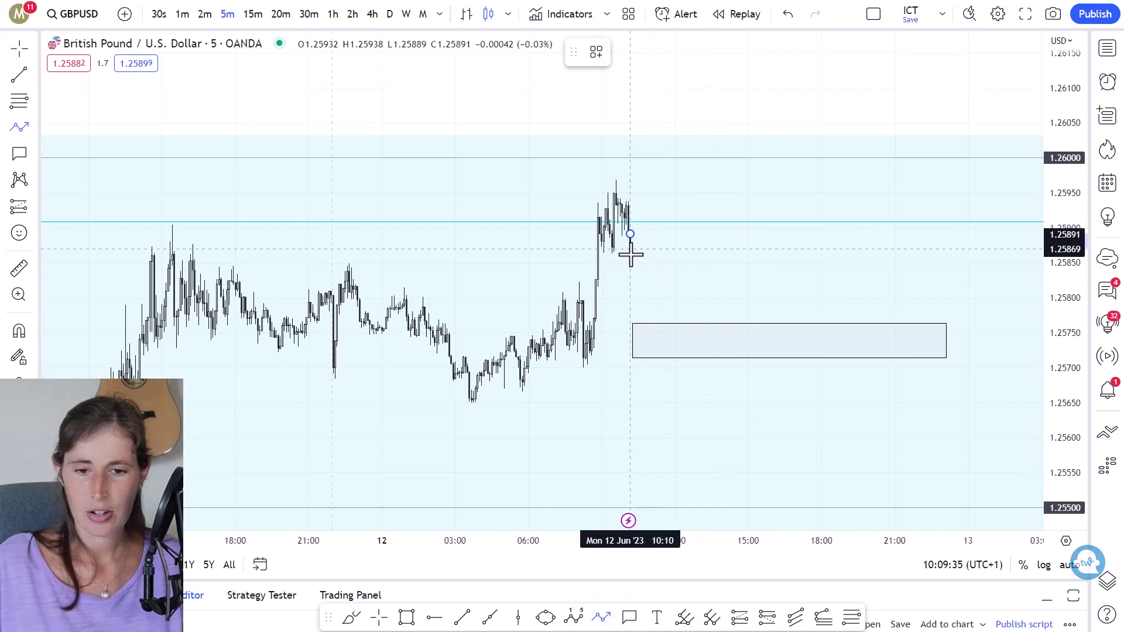
left_click(641, 269)
left_click(658, 253)
left_click(676, 290)
left_click(697, 300)
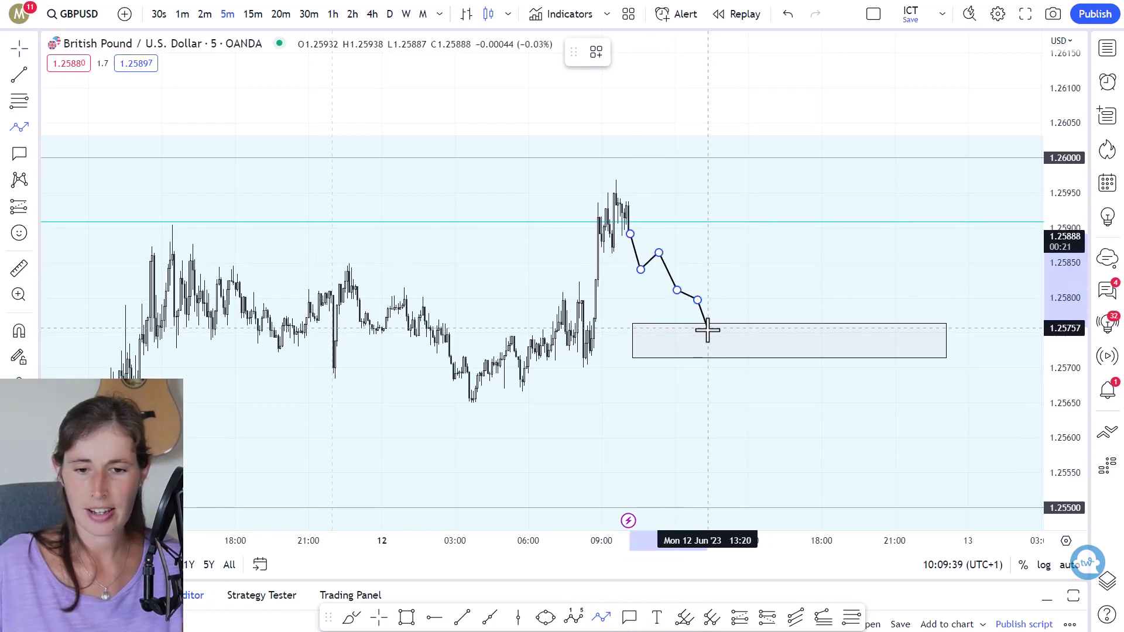
left_click(708, 327)
left_click(718, 303)
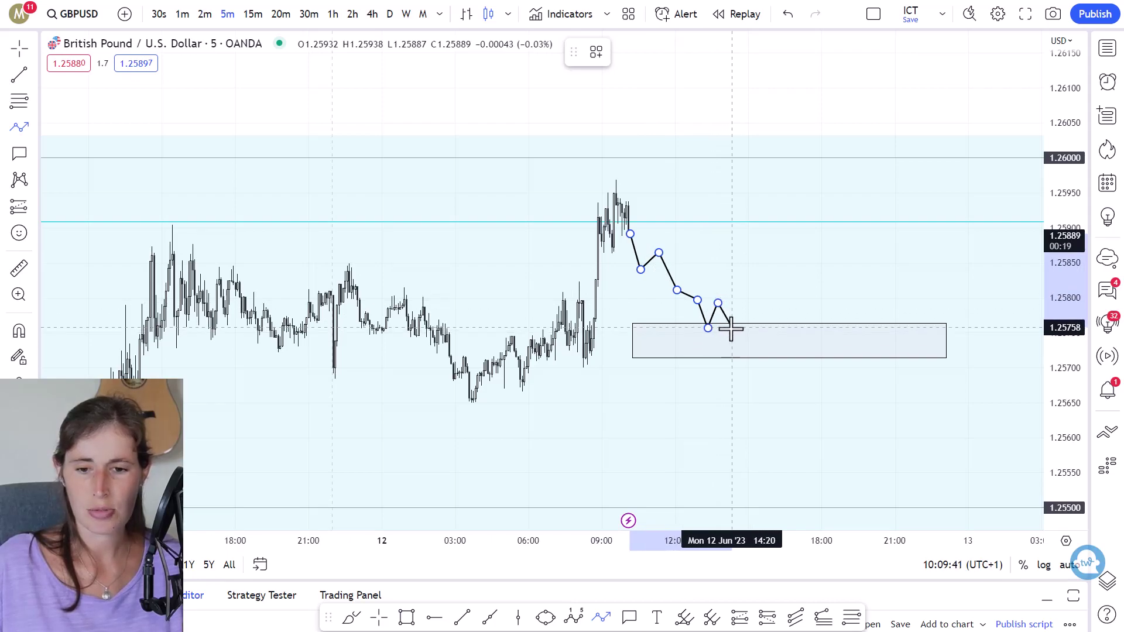
left_click(731, 327)
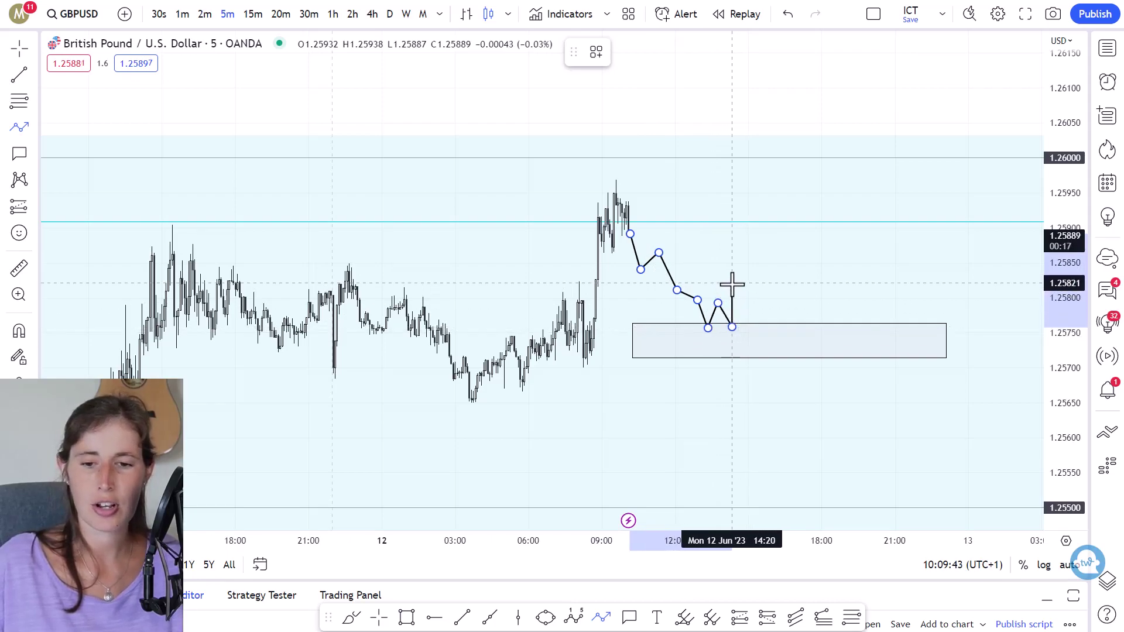
left_click(731, 283)
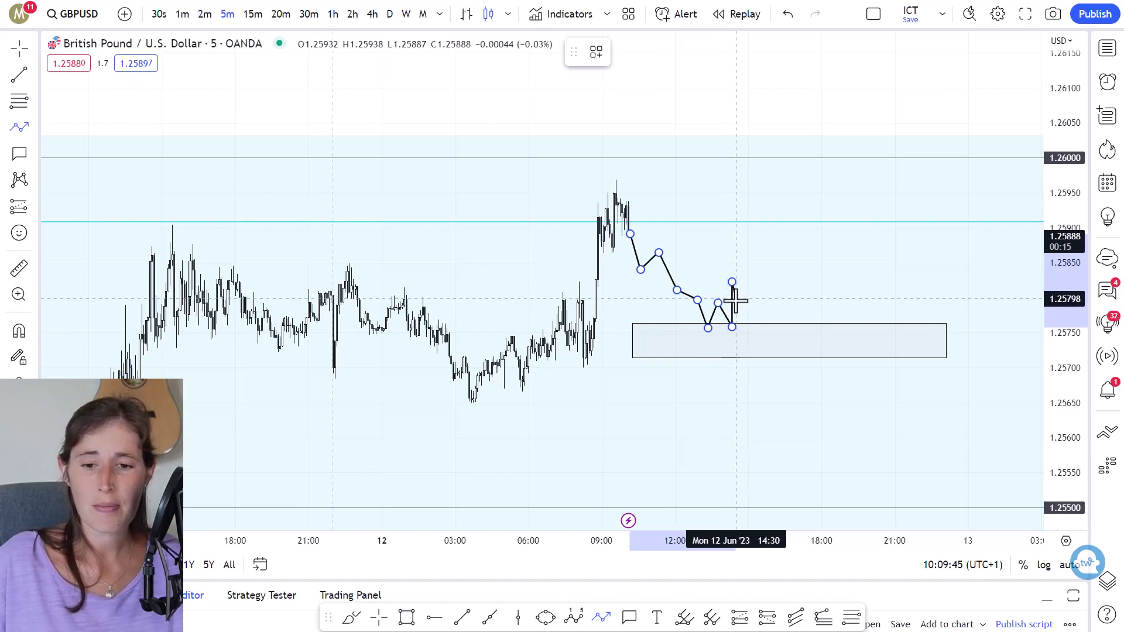
left_click(746, 307)
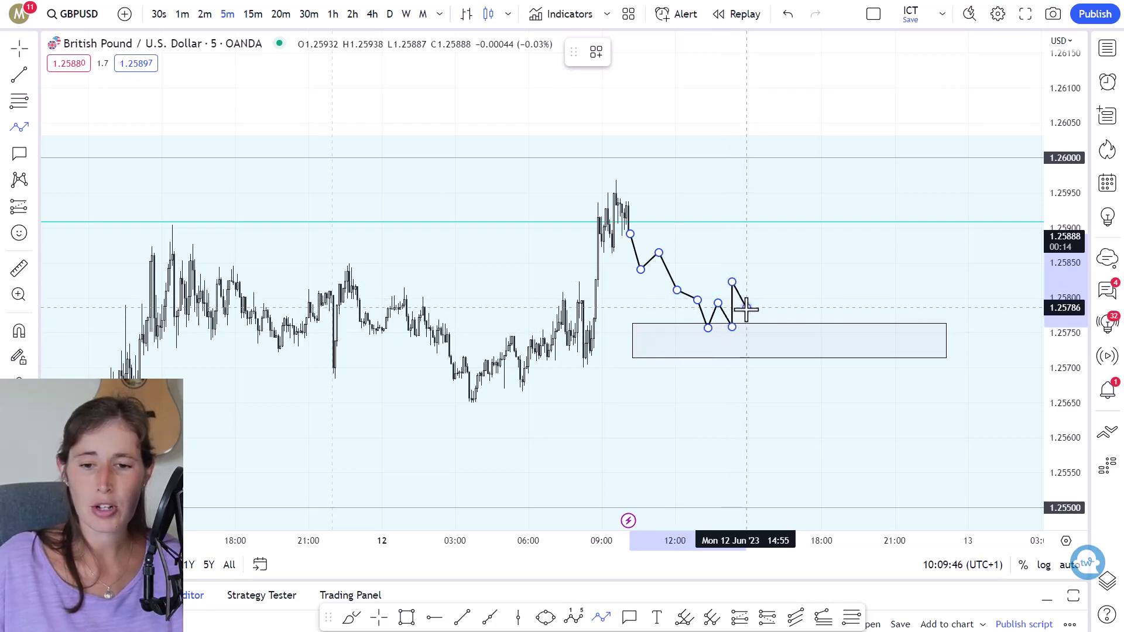
double_click(778, 208)
left_click(787, 257)
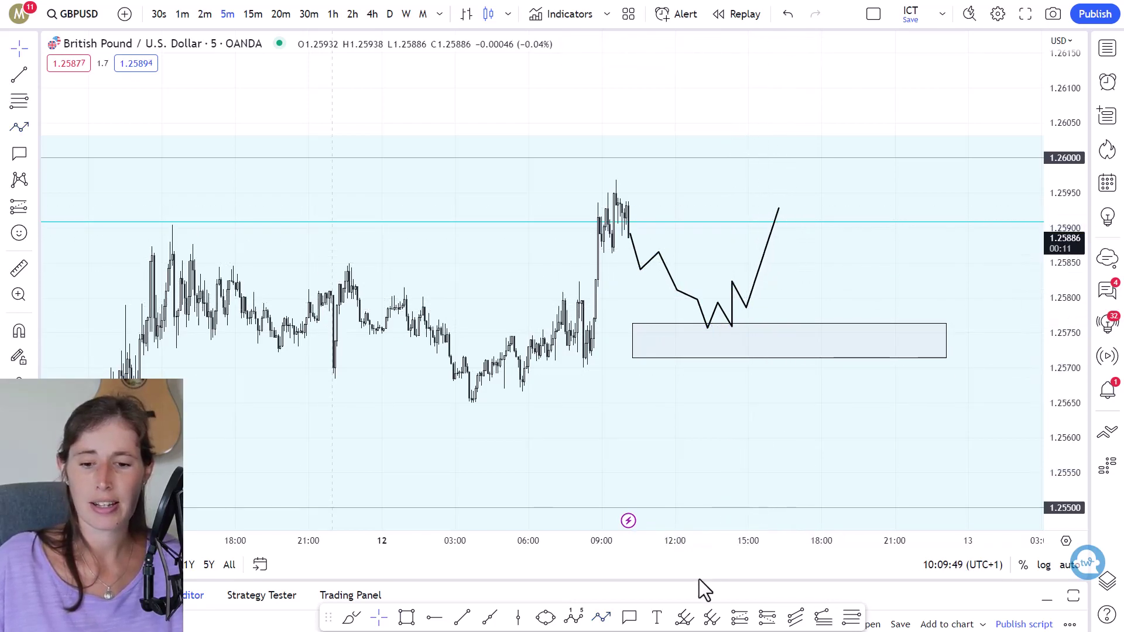
Place a long position after the projected path's pullback with entry at 1.25794, stop at 1.25642 and target at 1.26023
left_click(739, 618)
left_click(765, 303)
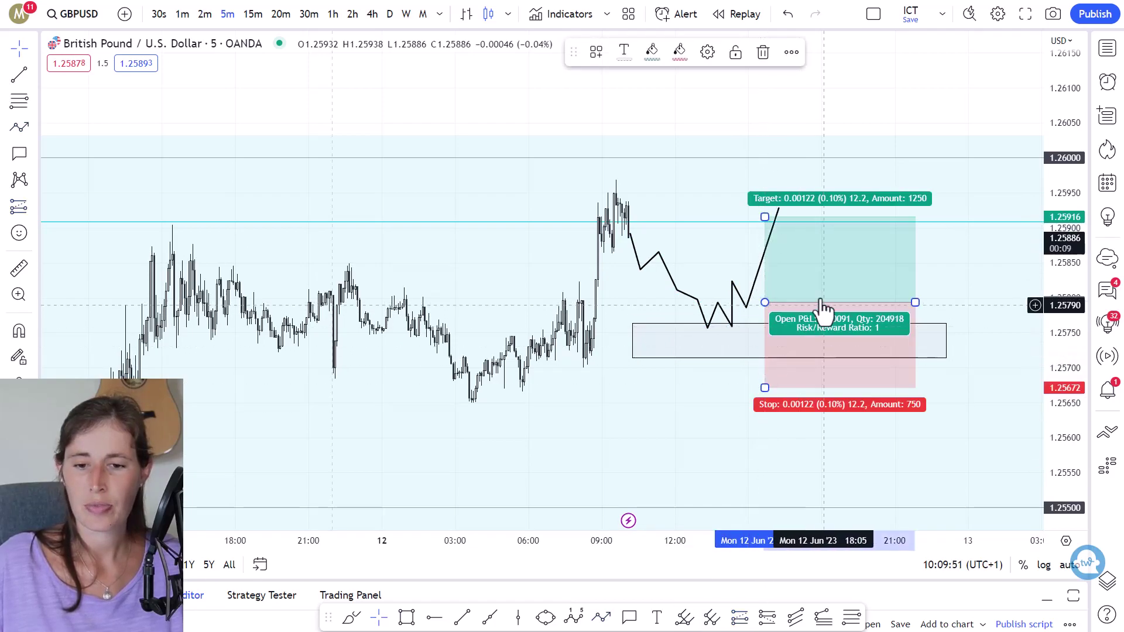
mouse_move(762, 390)
left_mouse_down()
mouse_move(761, 373)
mouse_move(759, 407)
left_mouse_up()
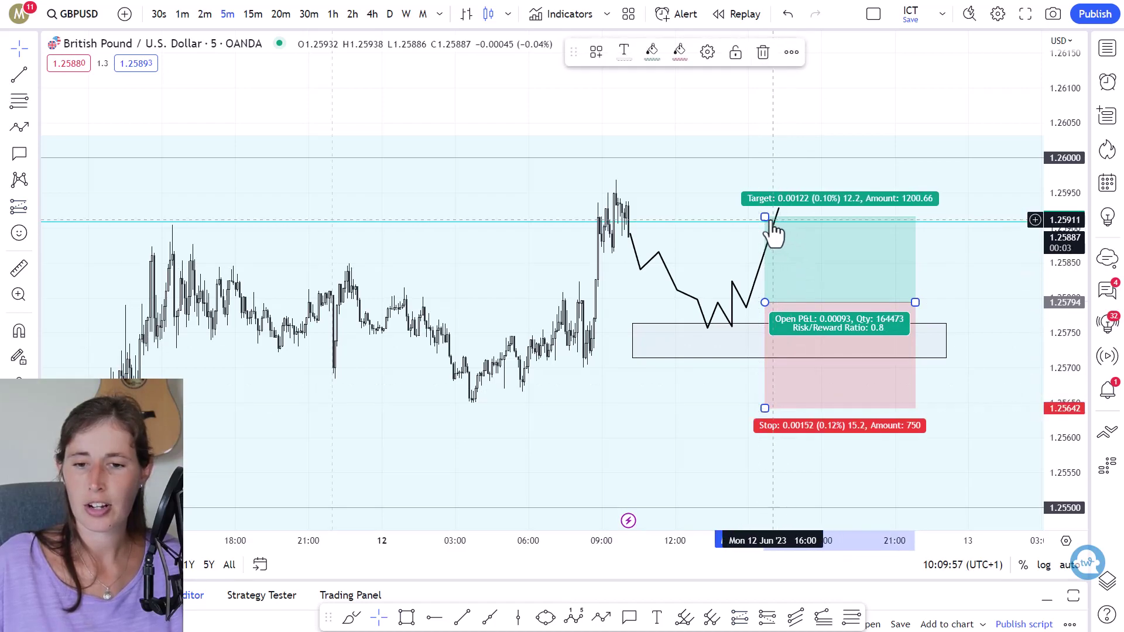
left_click_drag(766, 218, 770, 148)
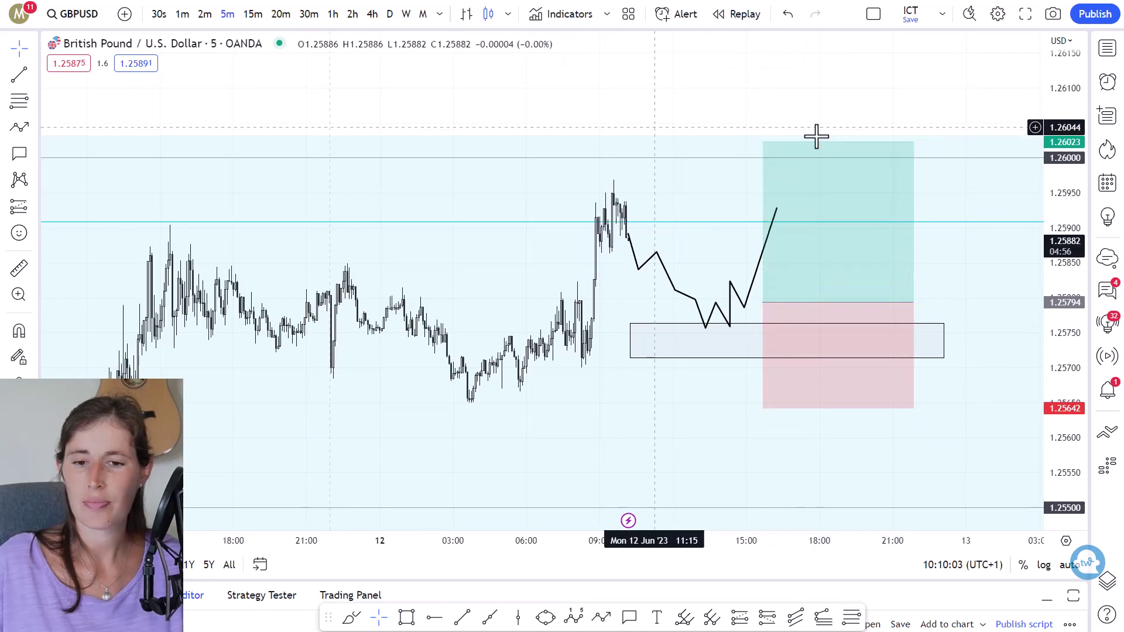
Examine the long position's stop, target and risk/reward ratio against the projected path and the retracement zone
scroll(623, 438, "up", 1)
left_click_drag(614, 438, 709, 420)
scroll(669, 415, "up", 1)
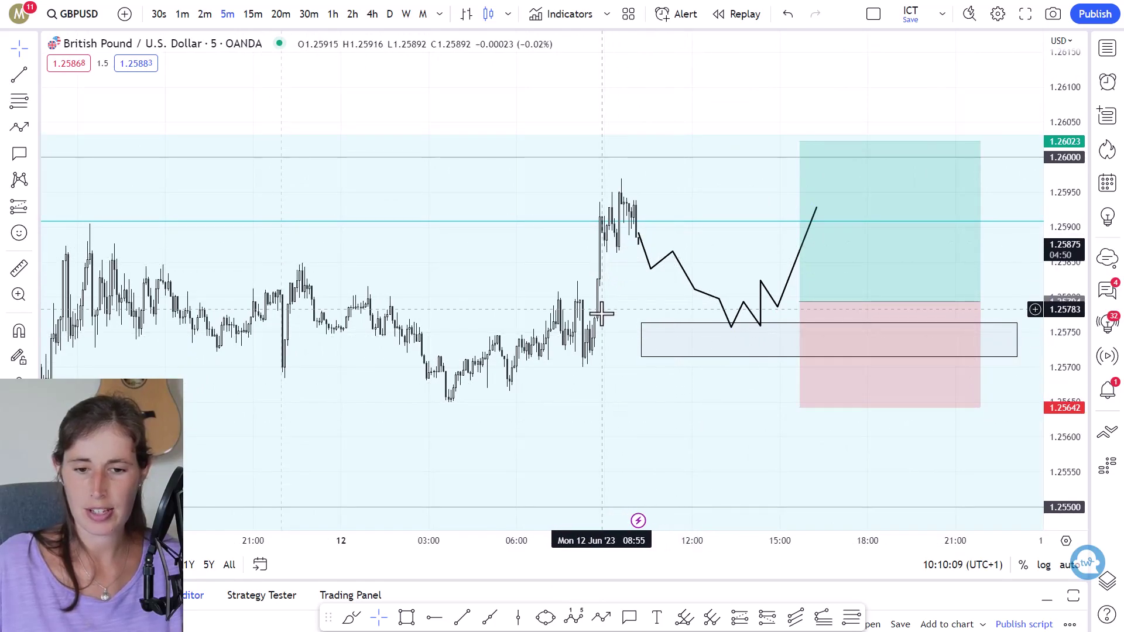
scroll(596, 351, "down", 1)
left_click(859, 403)
left_click(822, 411)
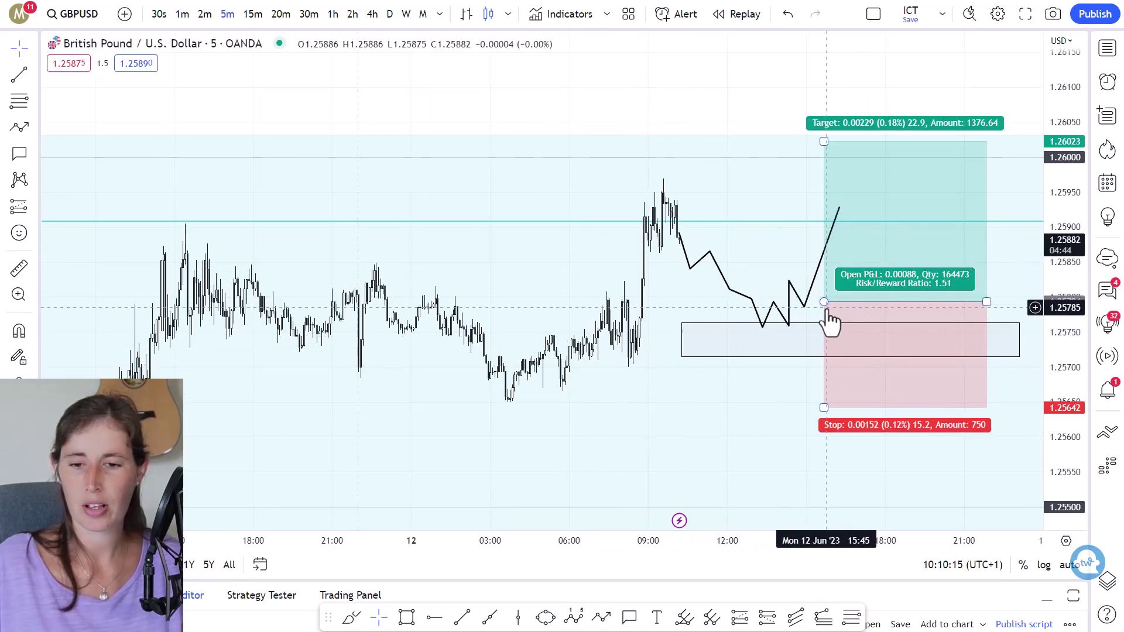
scroll(790, 113, "down", 2)
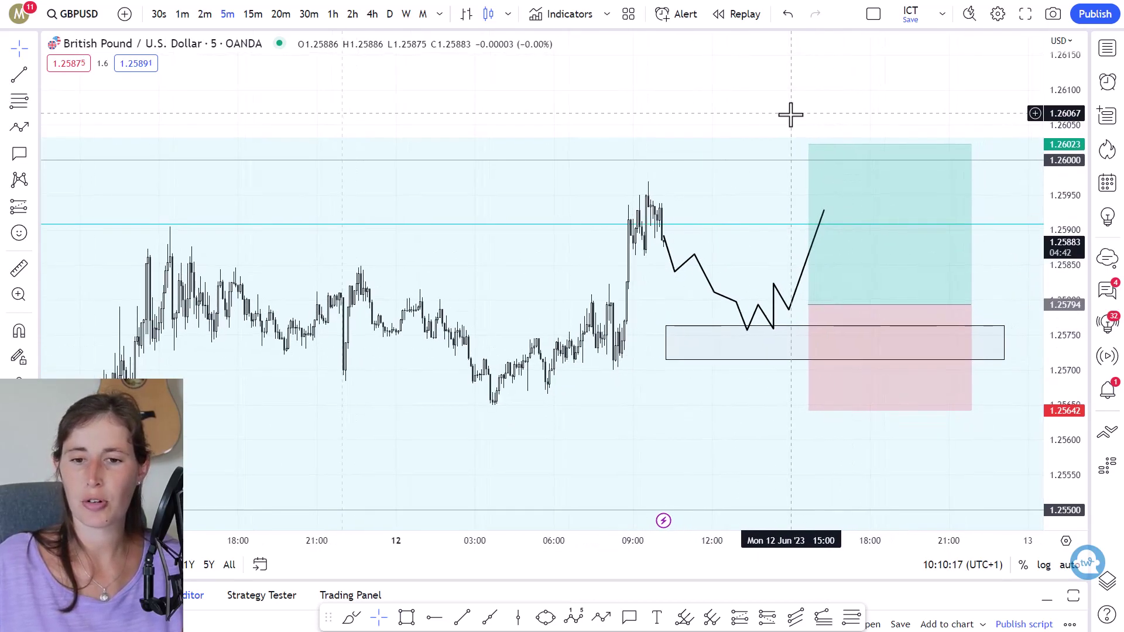
scroll(776, 113, "up", 2)
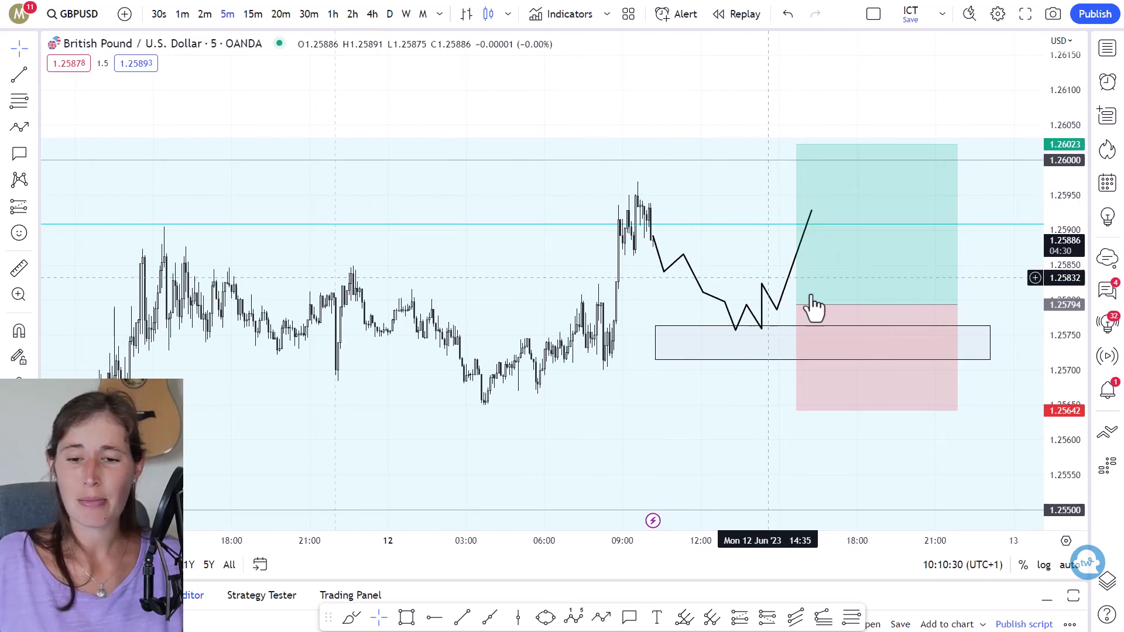
left_click(830, 306)
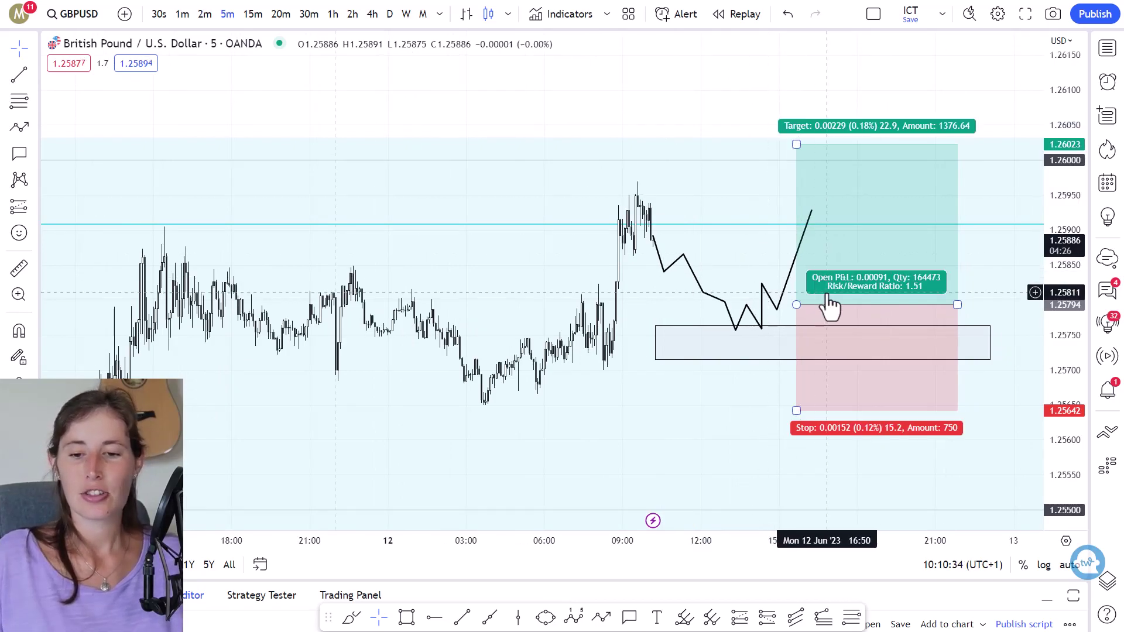
left_click(1005, 322)
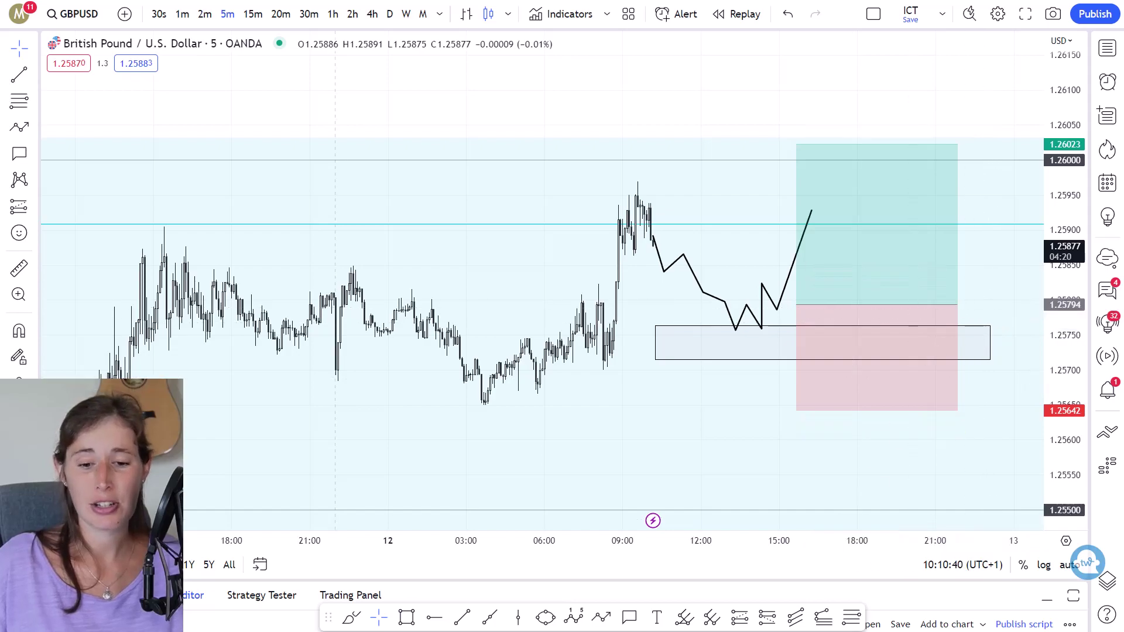
left_click(601, 617)
left_click(652, 220)
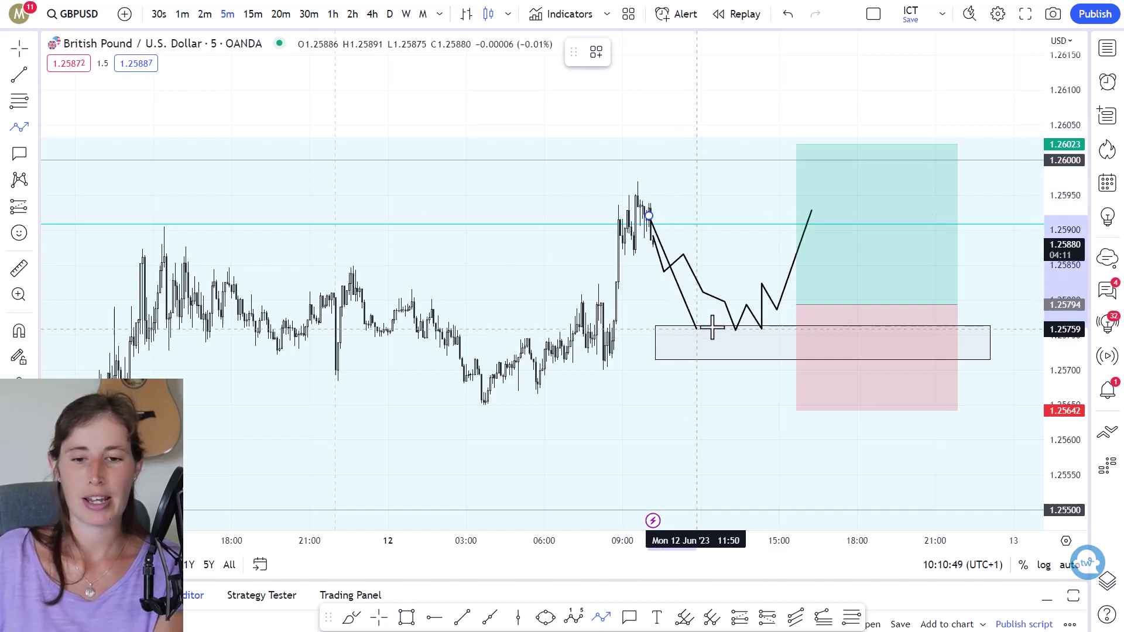
left_click(723, 402)
key("Escape")
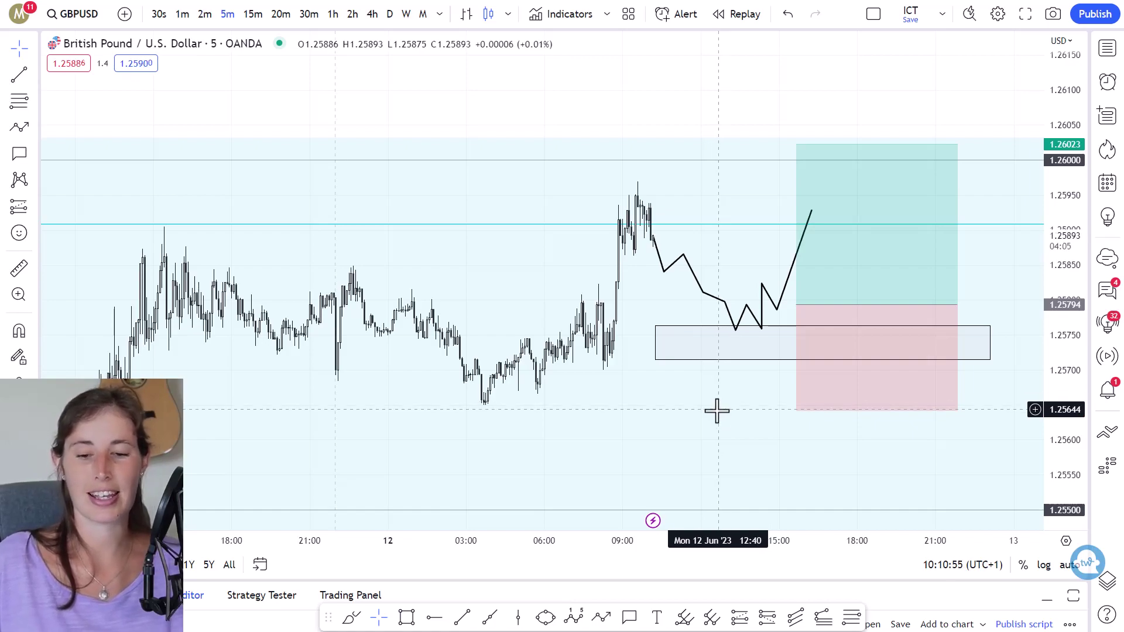
scroll(711, 409, "up", 2)
scroll(710, 409, "down", 2)
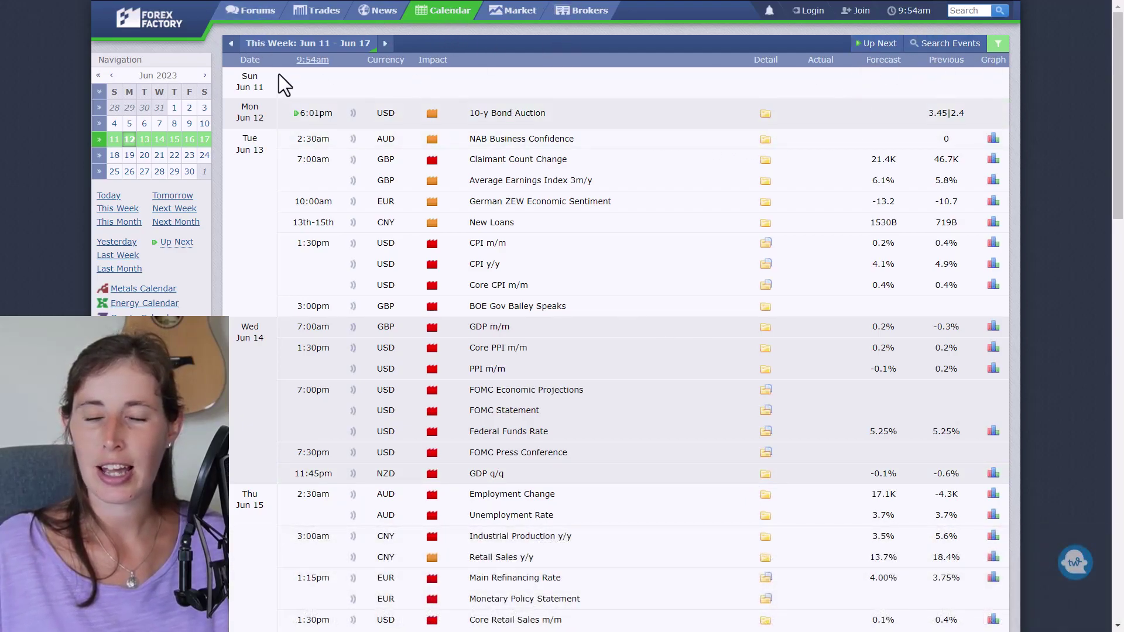
In the Forex Factory calendar, check the impact and currency filters without applying changes and scan the events for 11 to 17 June
left_click(998, 45)
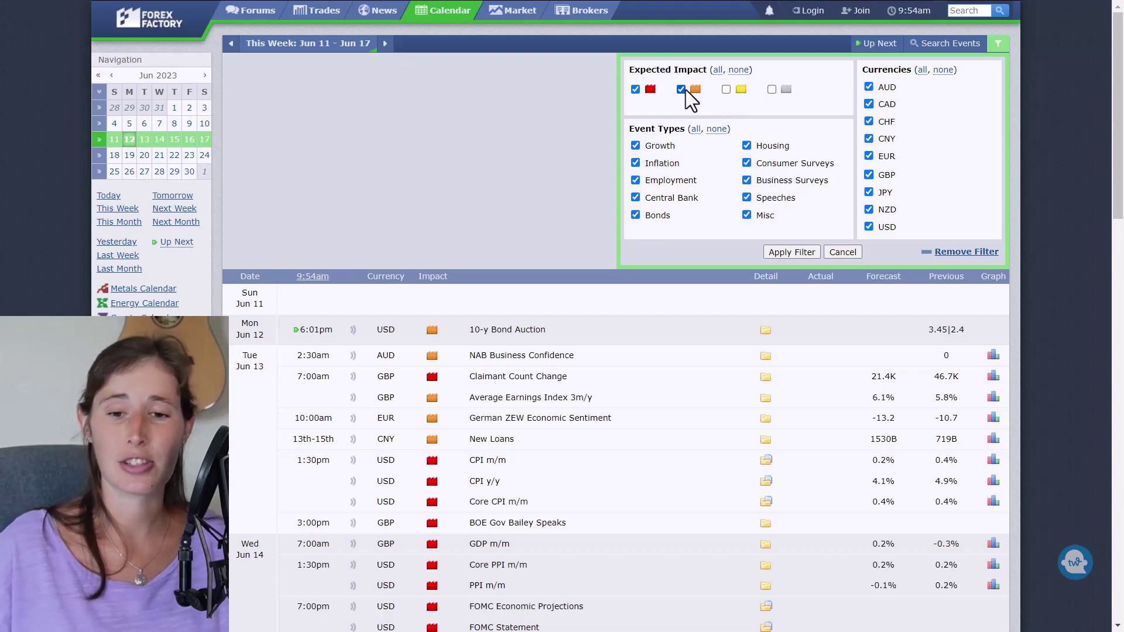
left_click(852, 255)
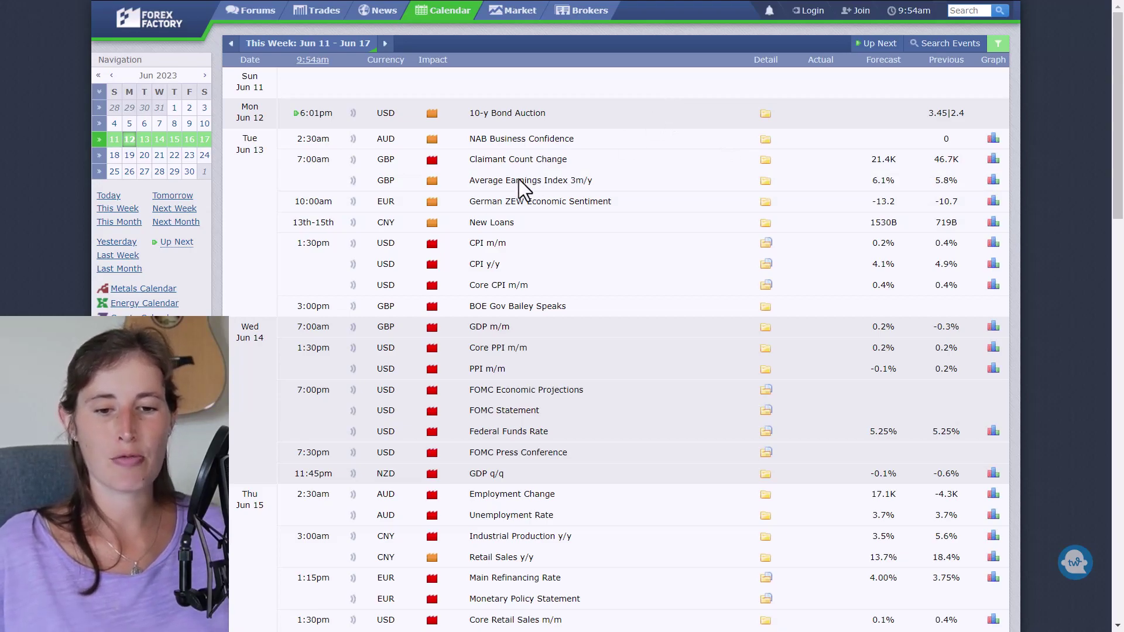
mouse_move(432, 205)
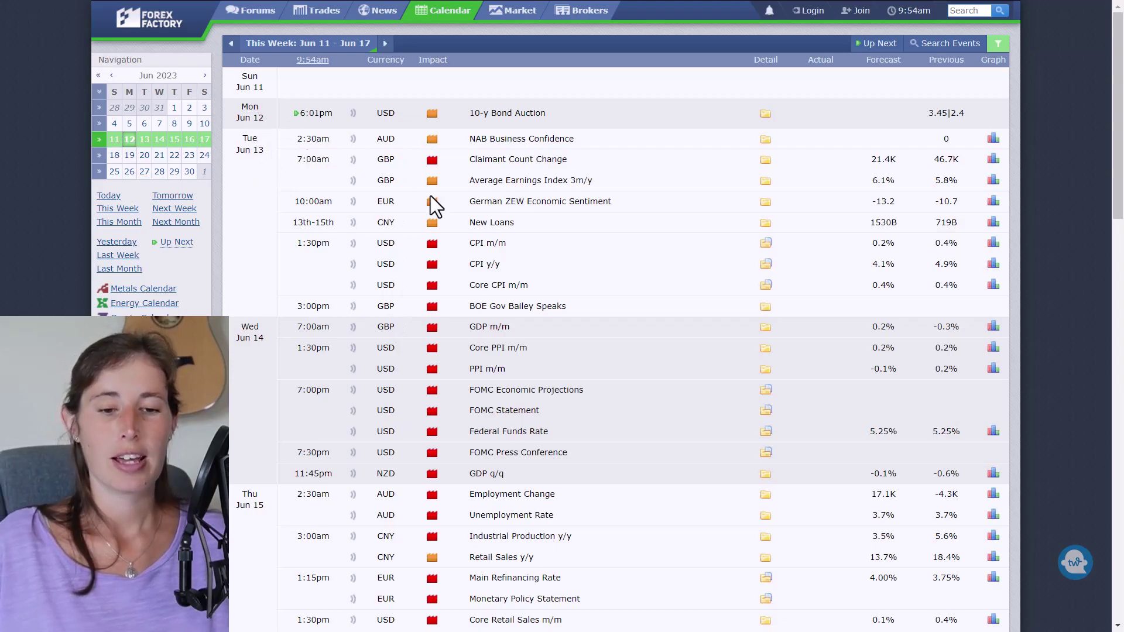
scroll(430, 196, "down", 5)
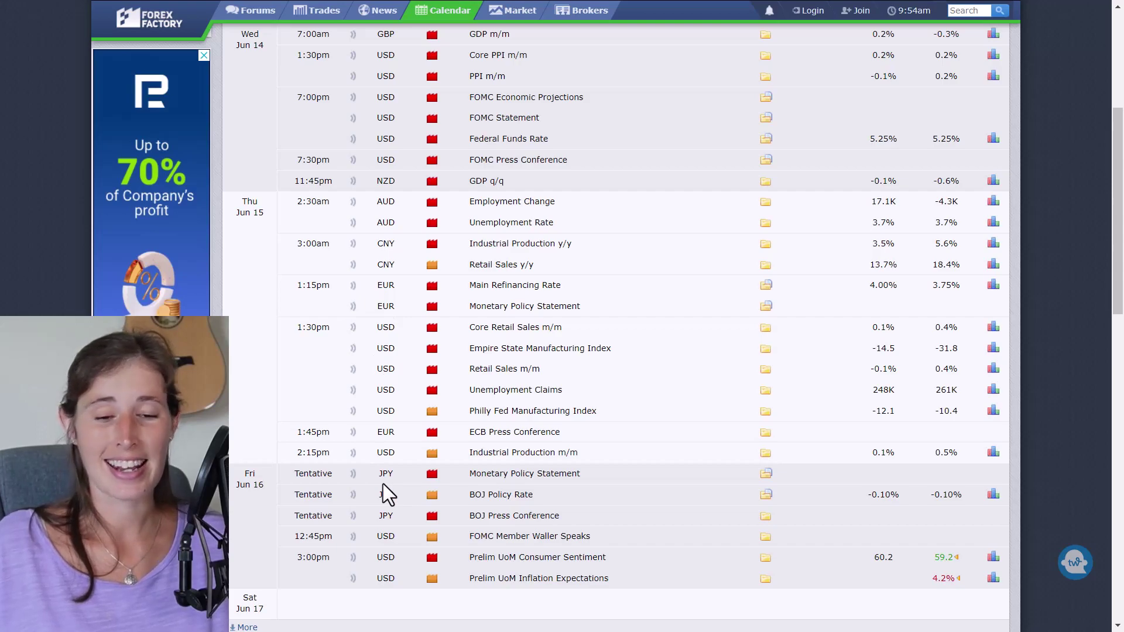
scroll(382, 484, "up", 5)
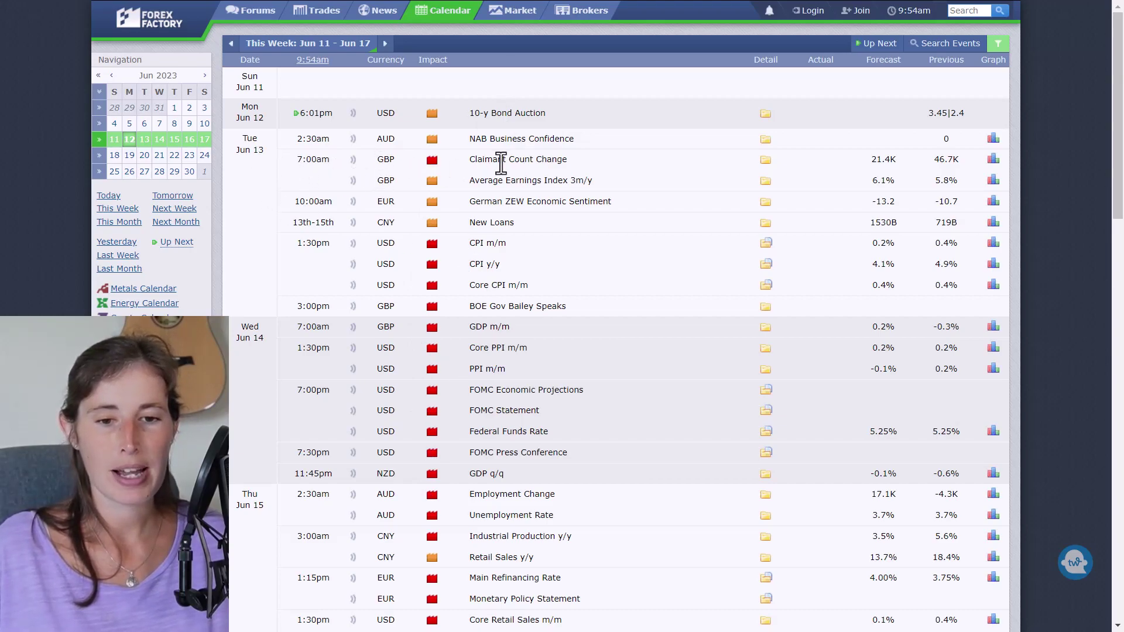
Review the details of Tuesday's GBP Claimant Count Change and USD CPI m/m events, closing each one
left_click(765, 161)
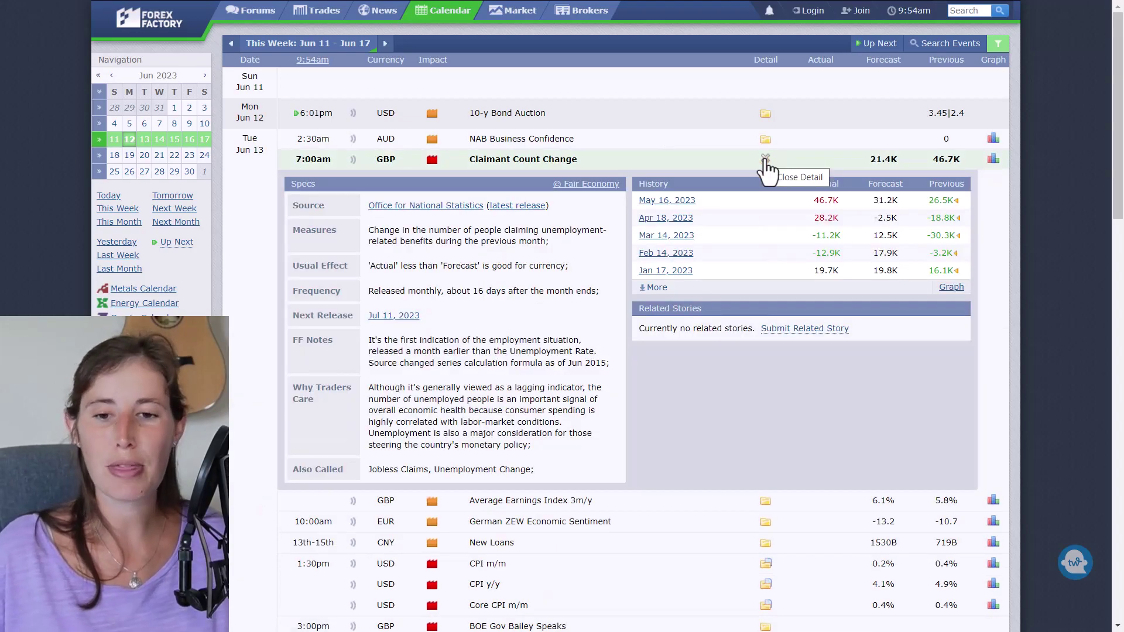
left_click(765, 159)
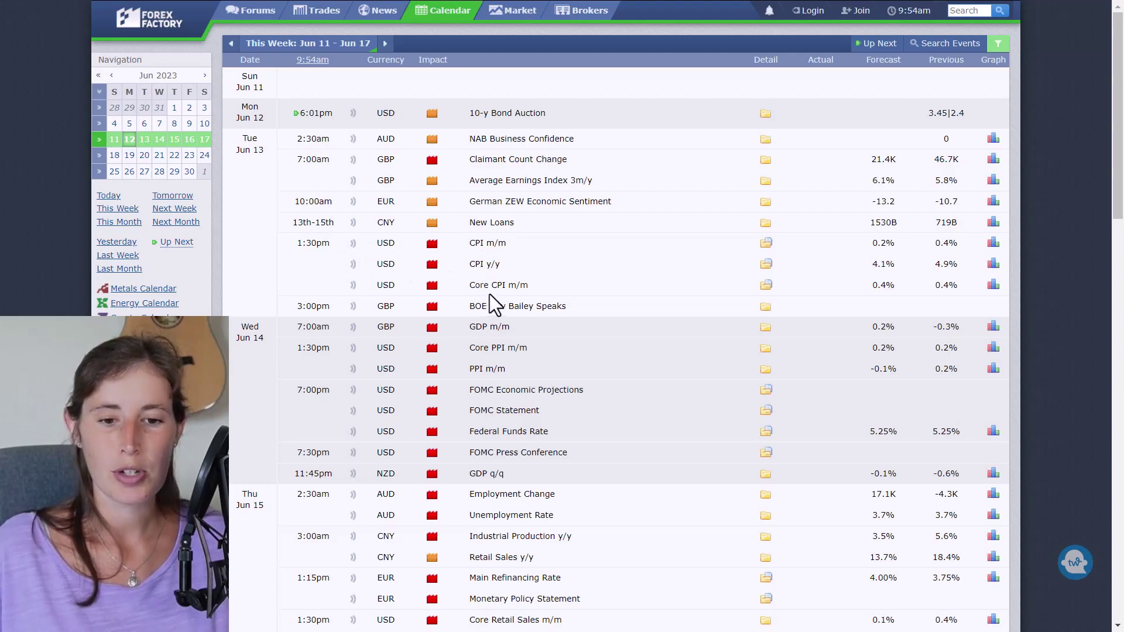
left_click(766, 243)
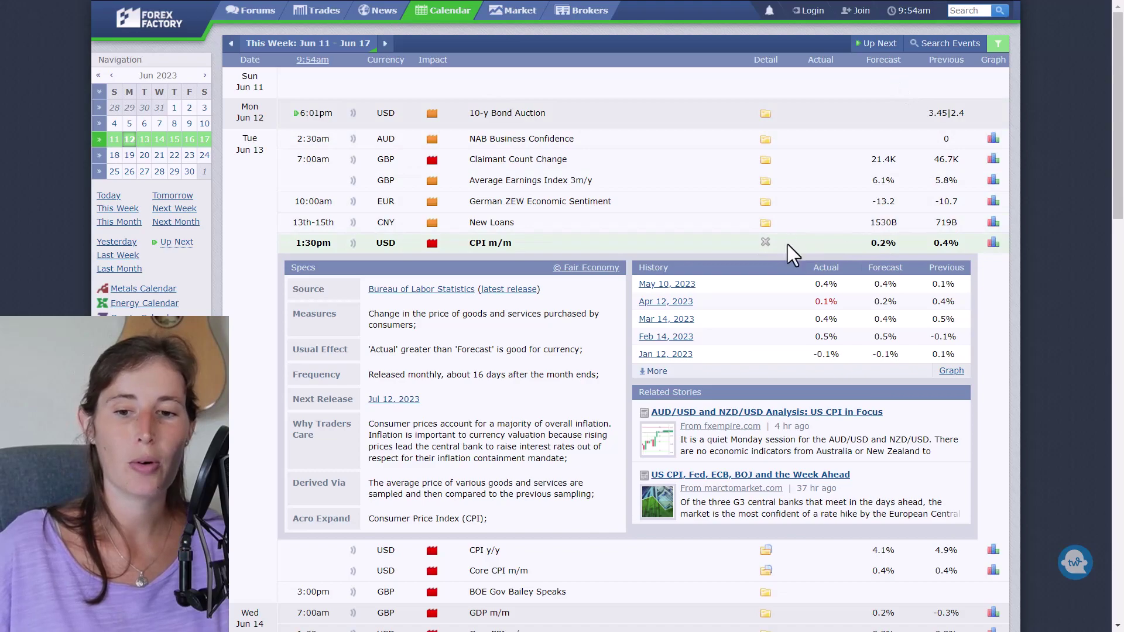
left_click(765, 242)
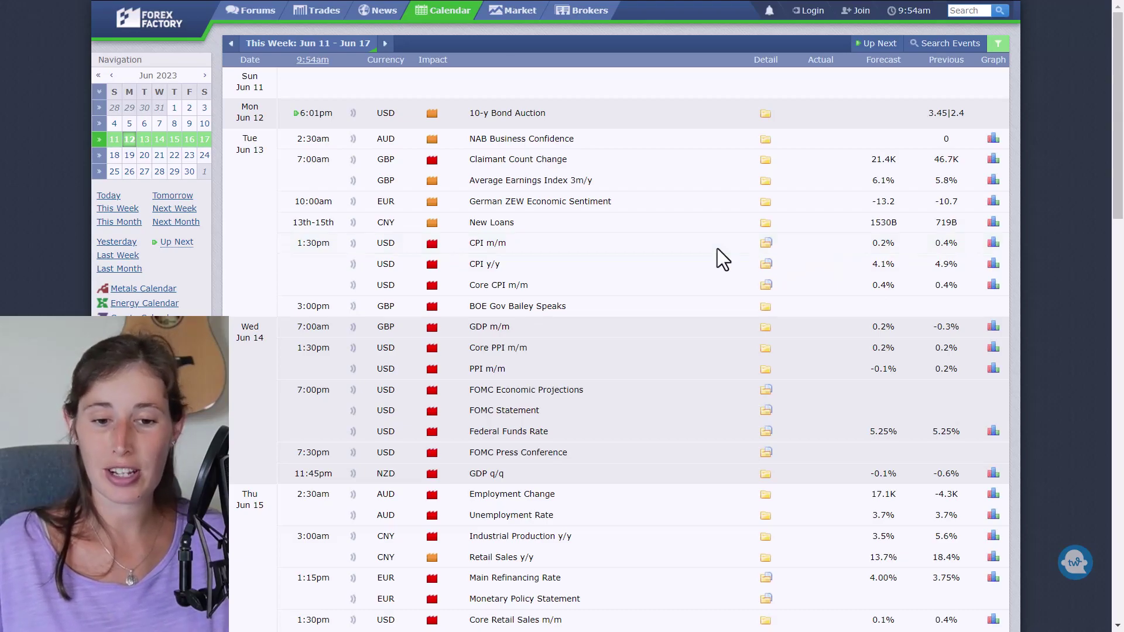
Review the details of Wednesday's USD Core PPI m/m and FOMC Statement events, closing each one
scroll(456, 275, "down", 3)
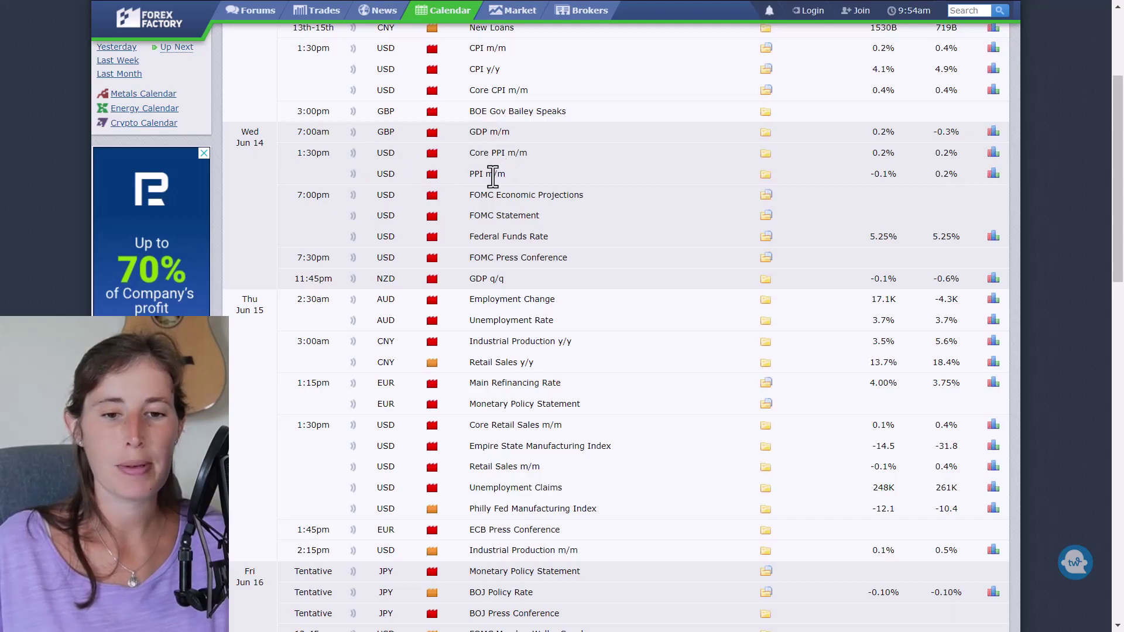
left_click(766, 154)
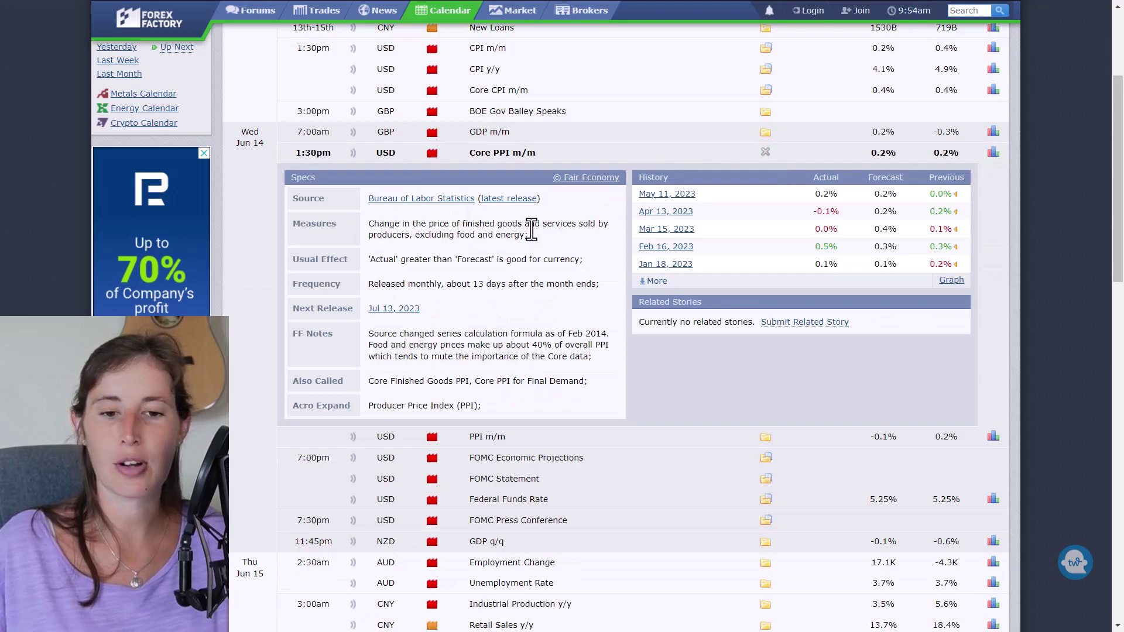
left_click(765, 153)
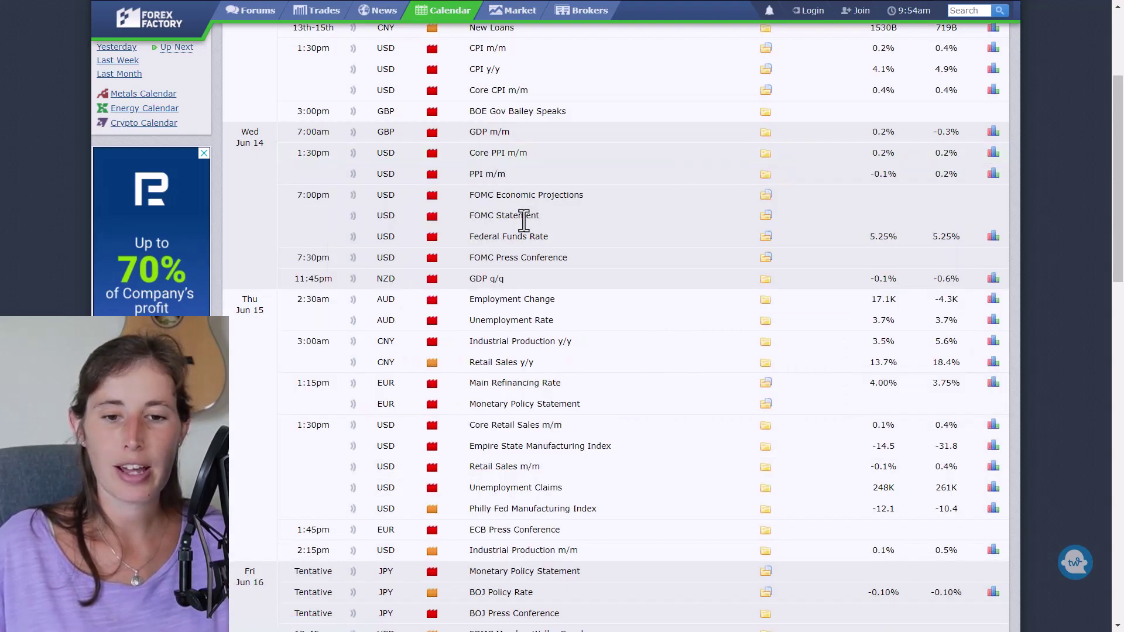
left_click(765, 215)
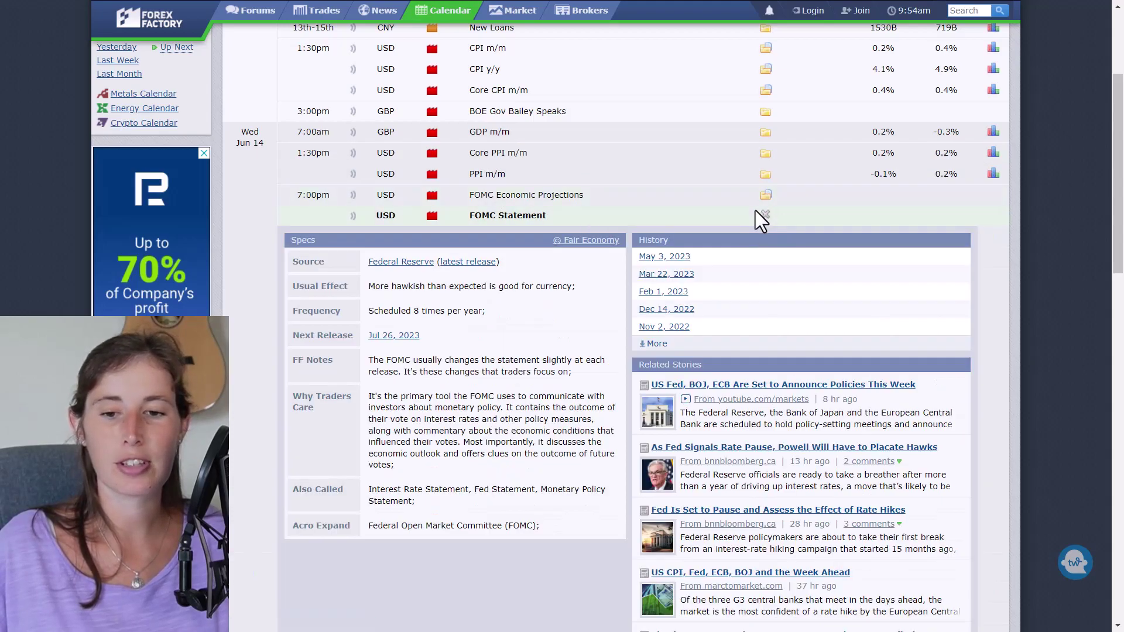
left_click(762, 217)
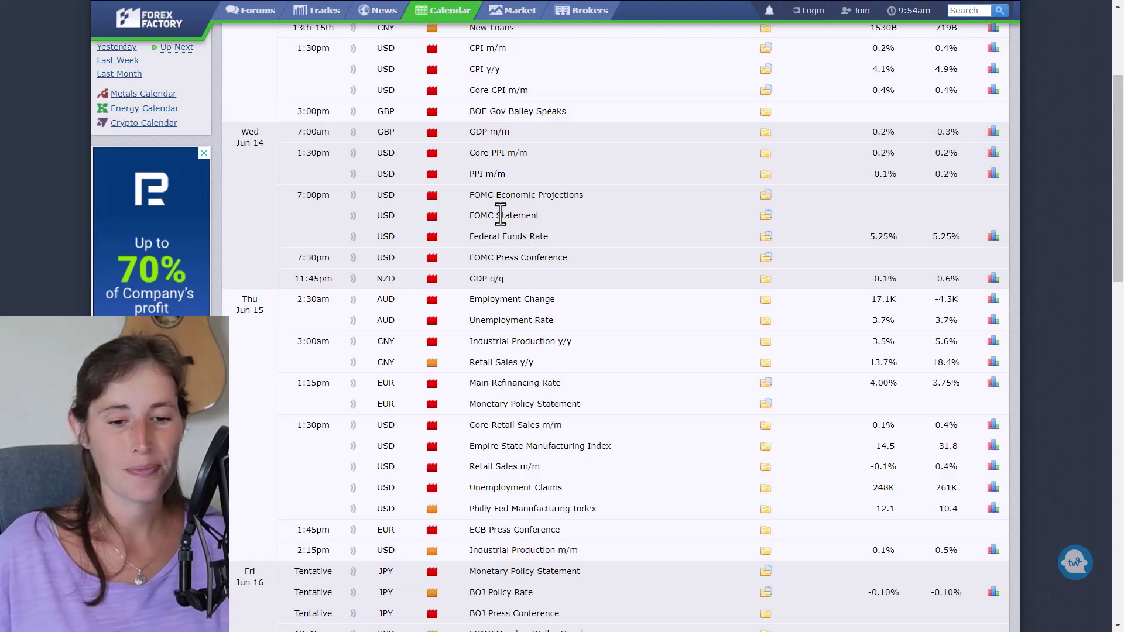
Look through Thursday's and Friday's events, check the Prelim UoM Consumer Sentiment details, and return to the start of the week
scroll(501, 215, "down", 2)
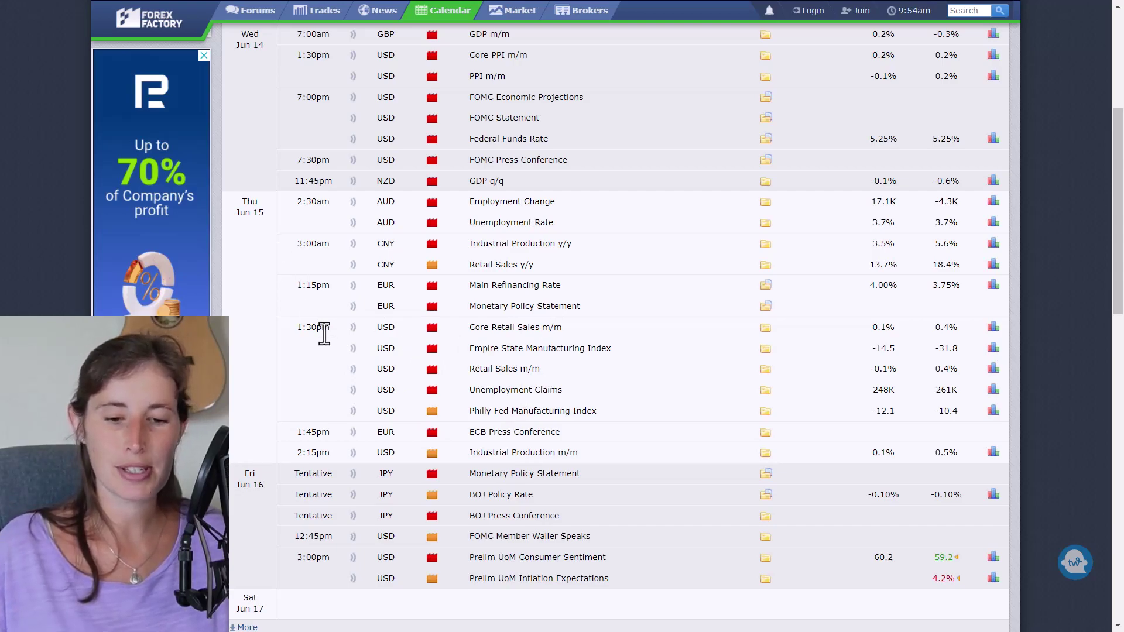
scroll(324, 334, "down", 2)
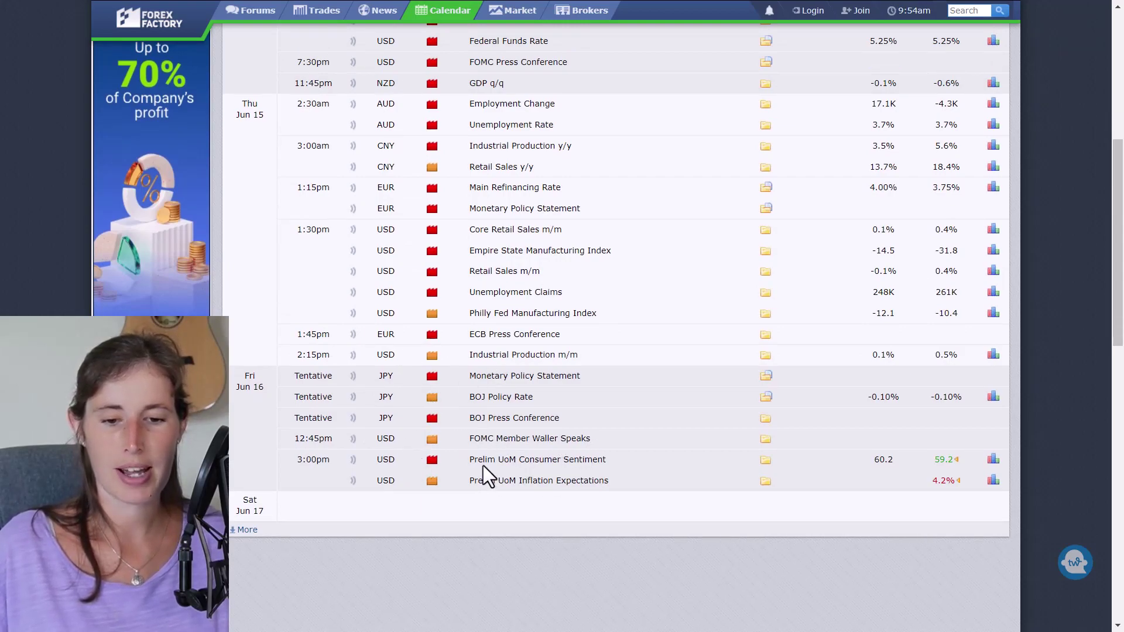
left_click(767, 460)
left_click(766, 459)
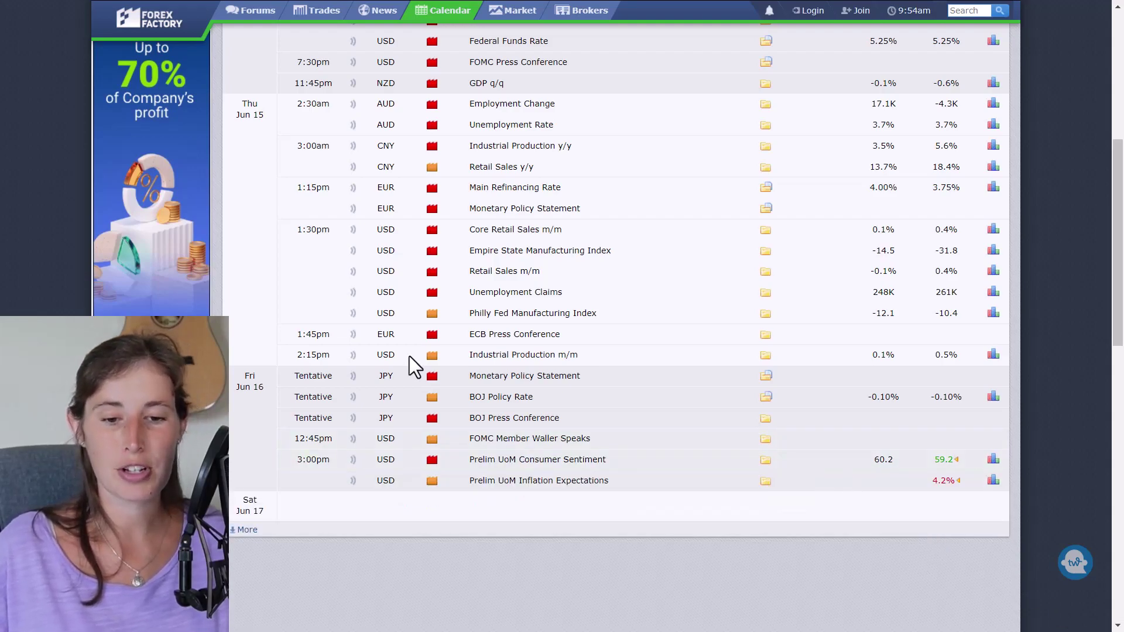
scroll(409, 356, "up", 7)
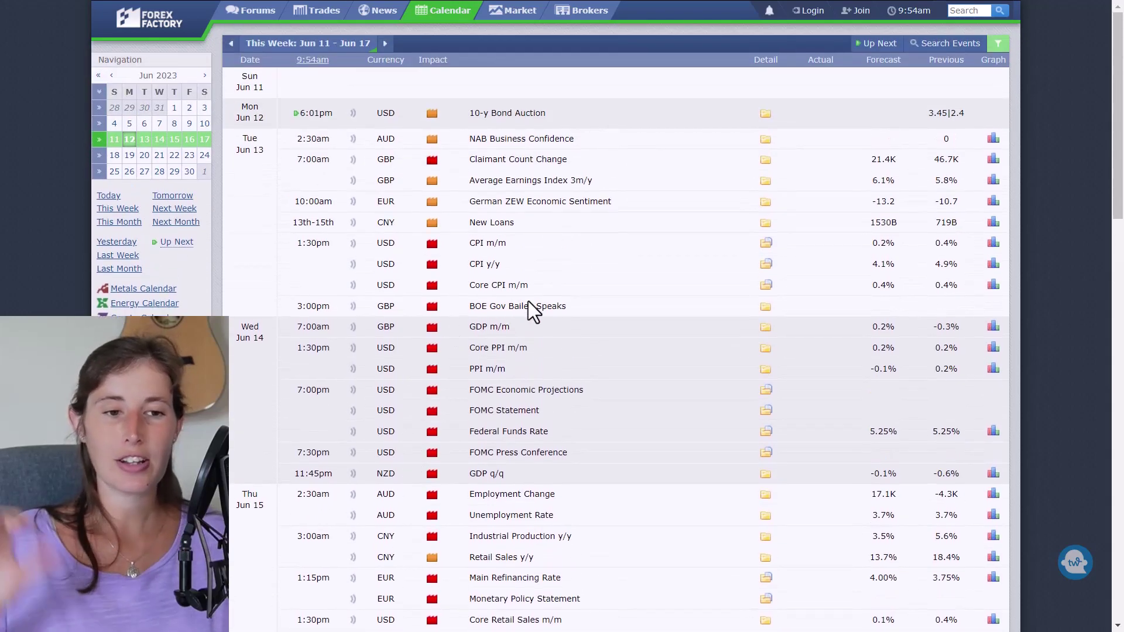